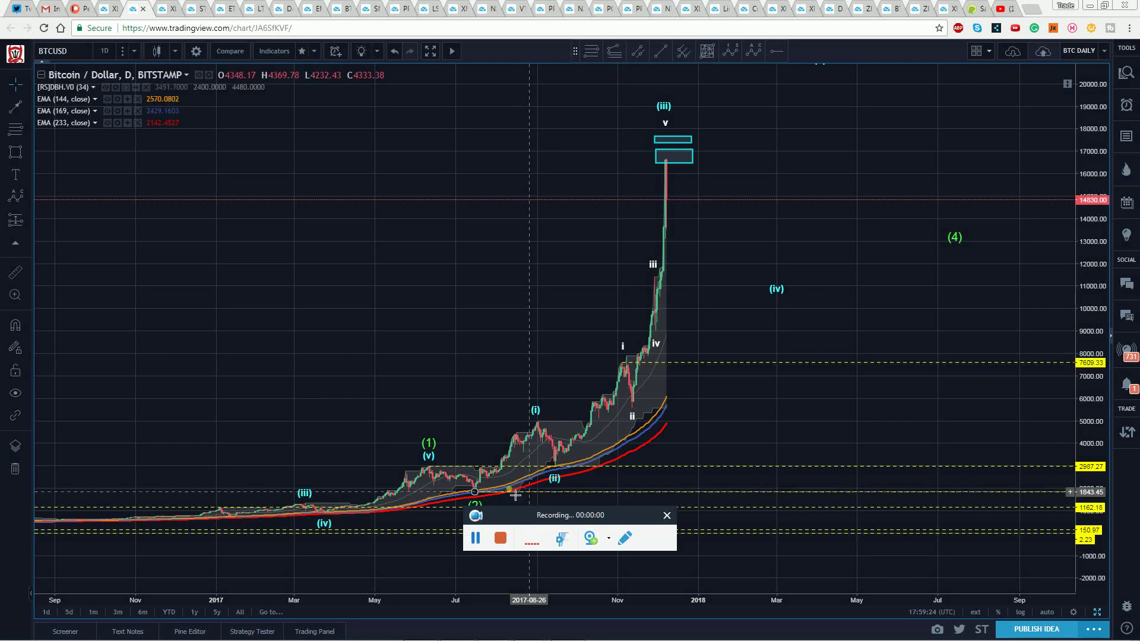
Step: Examine the BTCUSD daily chart's wave count and the two target boxes above the wave (iii) rally
{"action": "left_click_drag", "start_coordinate": [517, 519], "coordinate": [0, 480]}
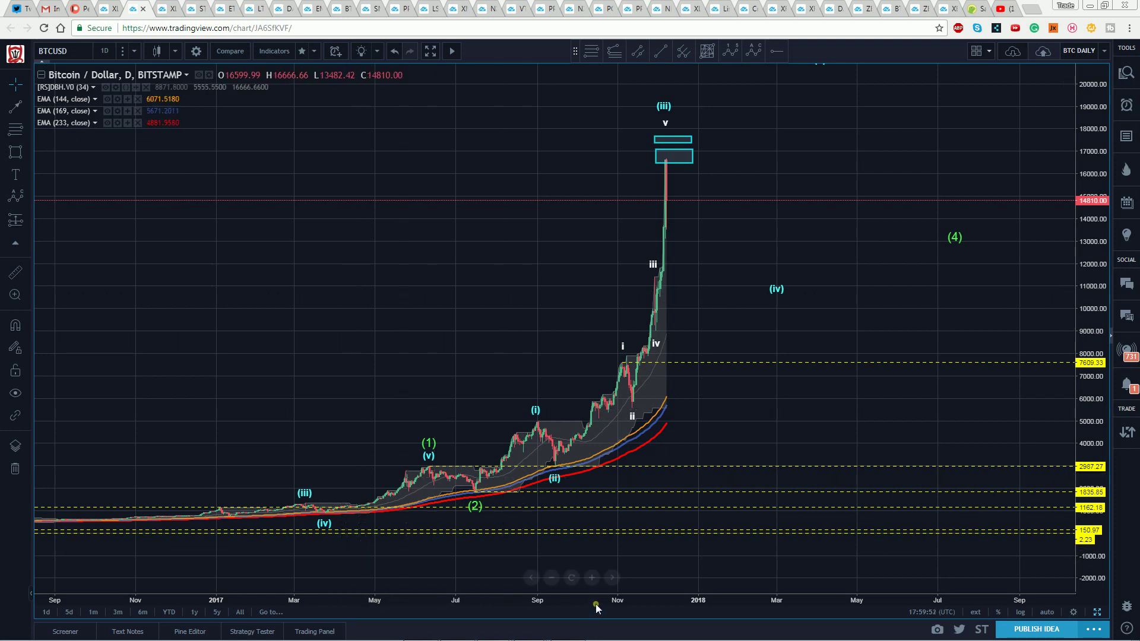
{"action": "left_click_drag", "start_coordinate": [594, 604], "coordinate": [522, 604]}
{"action": "scroll", "coordinate": [522, 604], "scroll_direction": "up", "scroll_amount": 2}
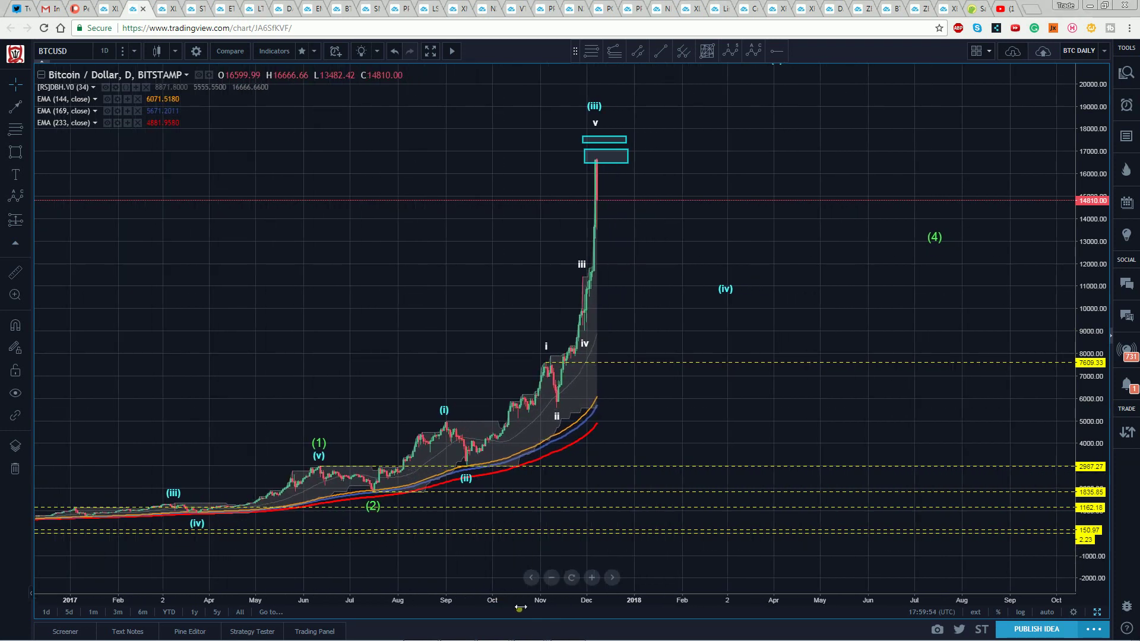
{"action": "left_click", "coordinate": [420, 357]}
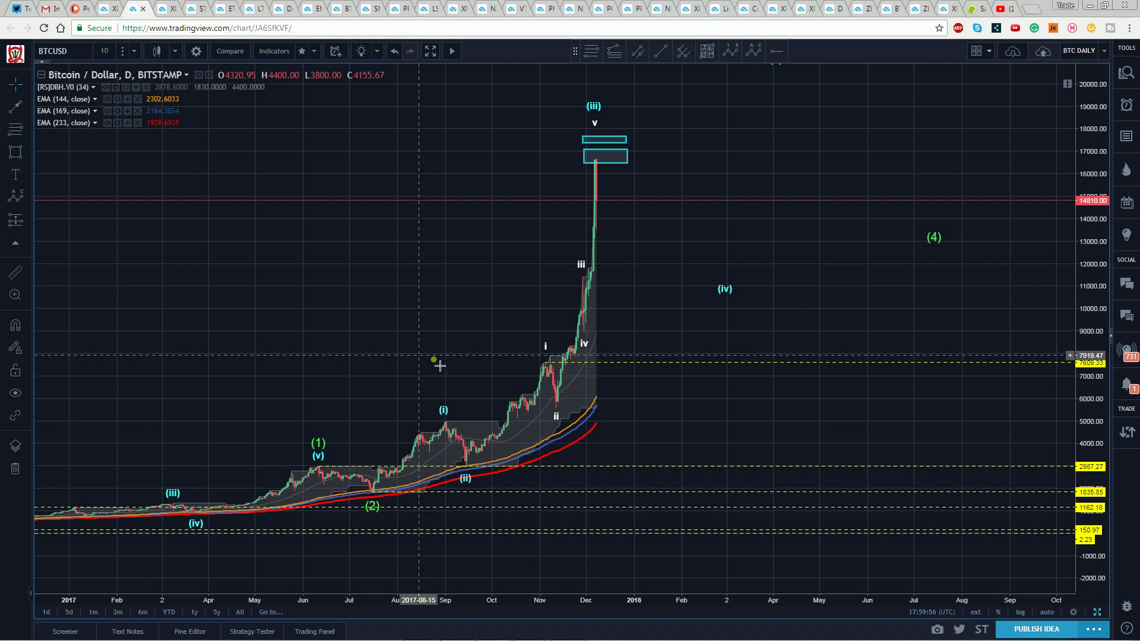
{"action": "left_click_drag", "start_coordinate": [419, 355], "coordinate": [455, 360]}
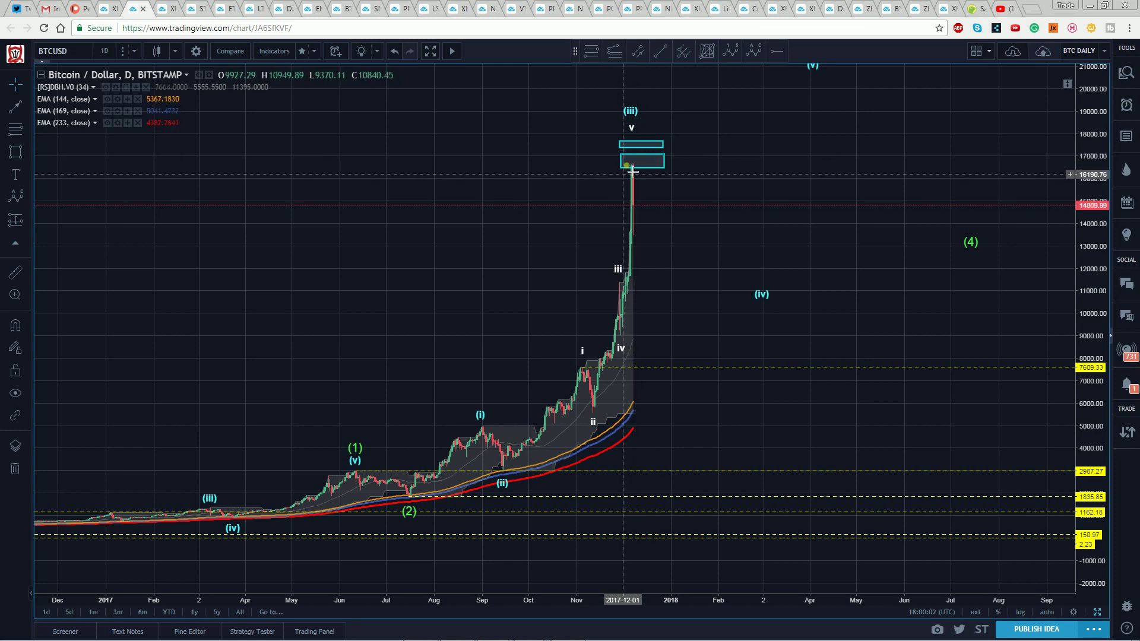
{"action": "left_click", "coordinate": [623, 147]}
{"action": "left_click", "coordinate": [558, 174]}
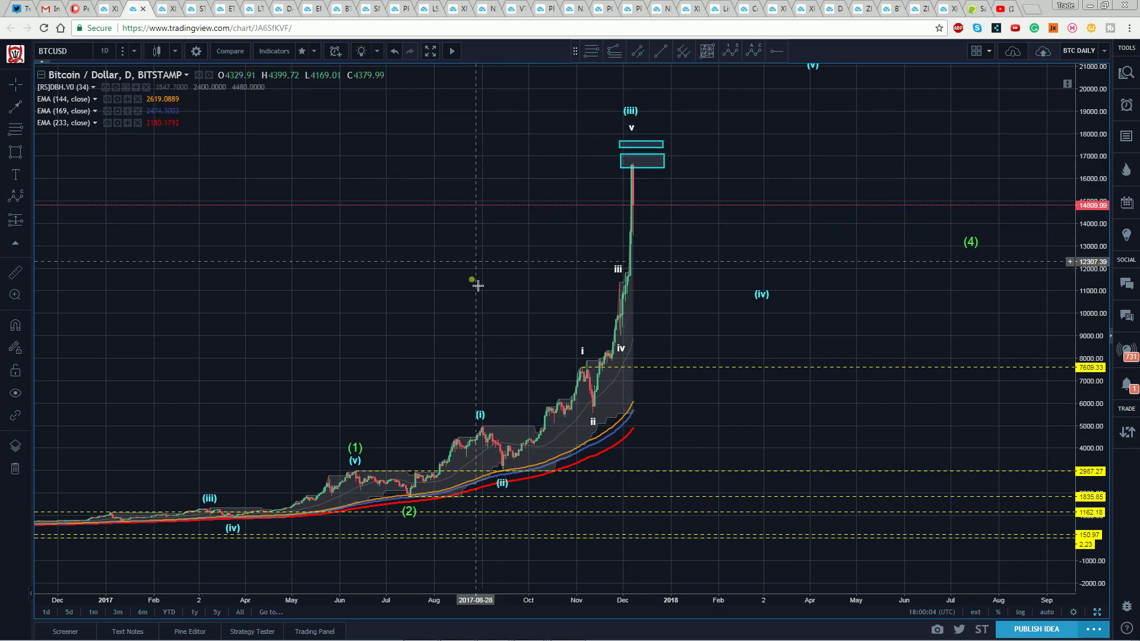
{"action": "left_click_drag", "start_coordinate": [464, 283], "coordinate": [488, 286]}
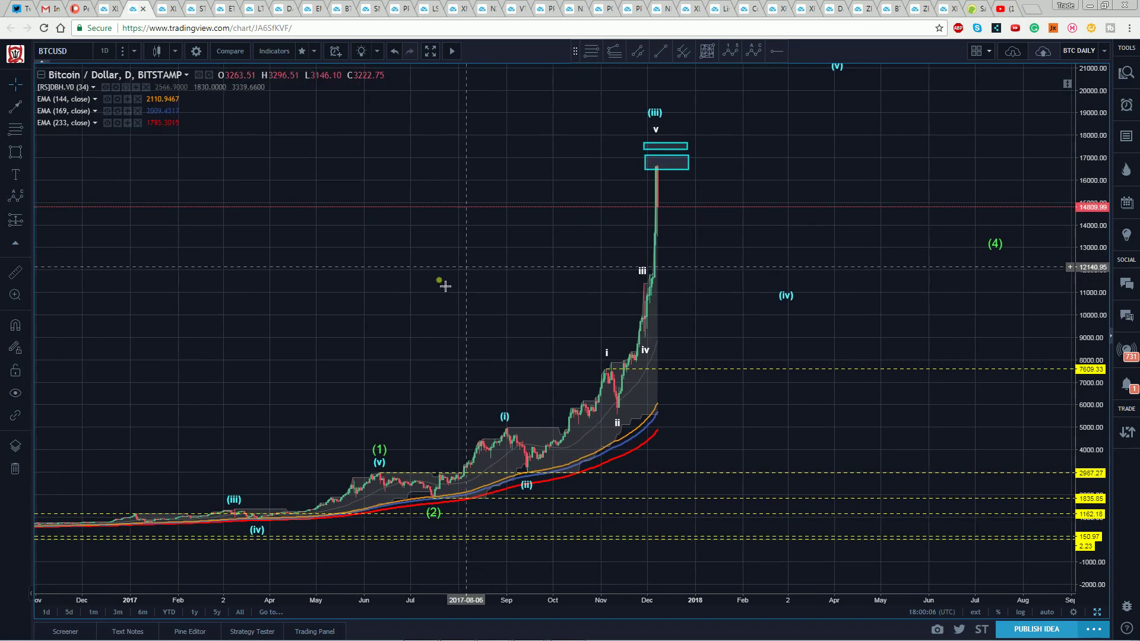
Step: Draw a trend-based Fibonacci extension from the wave (2) low through the wave (i) high to the wave (ii) low, and delete it
{"action": "left_click", "coordinate": [618, 54]}
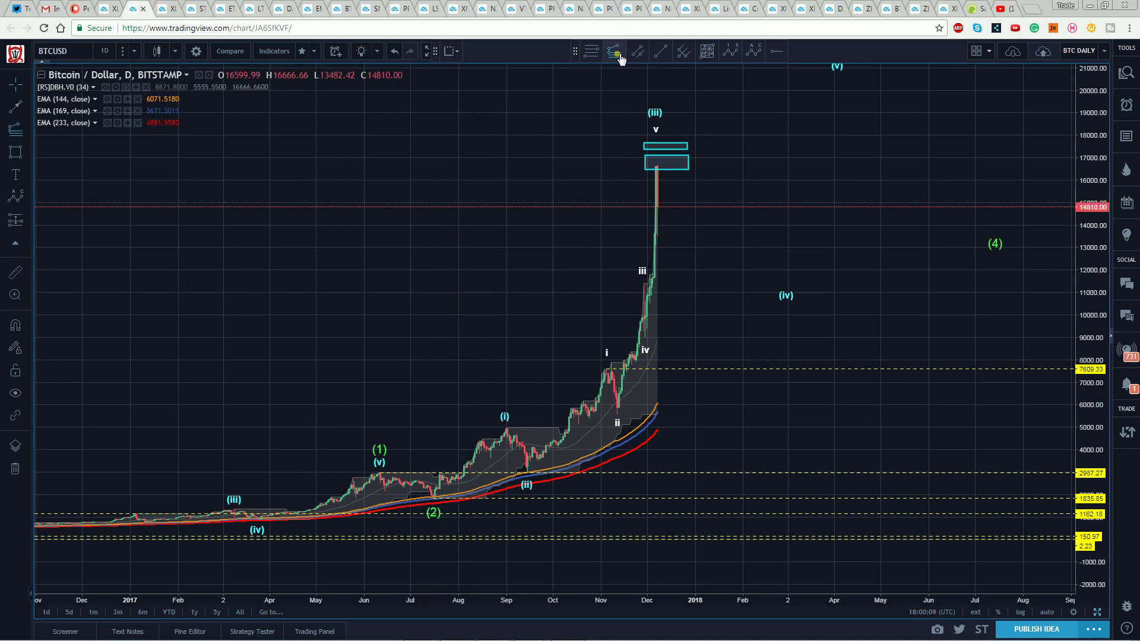
{"action": "left_click", "coordinate": [442, 501]}
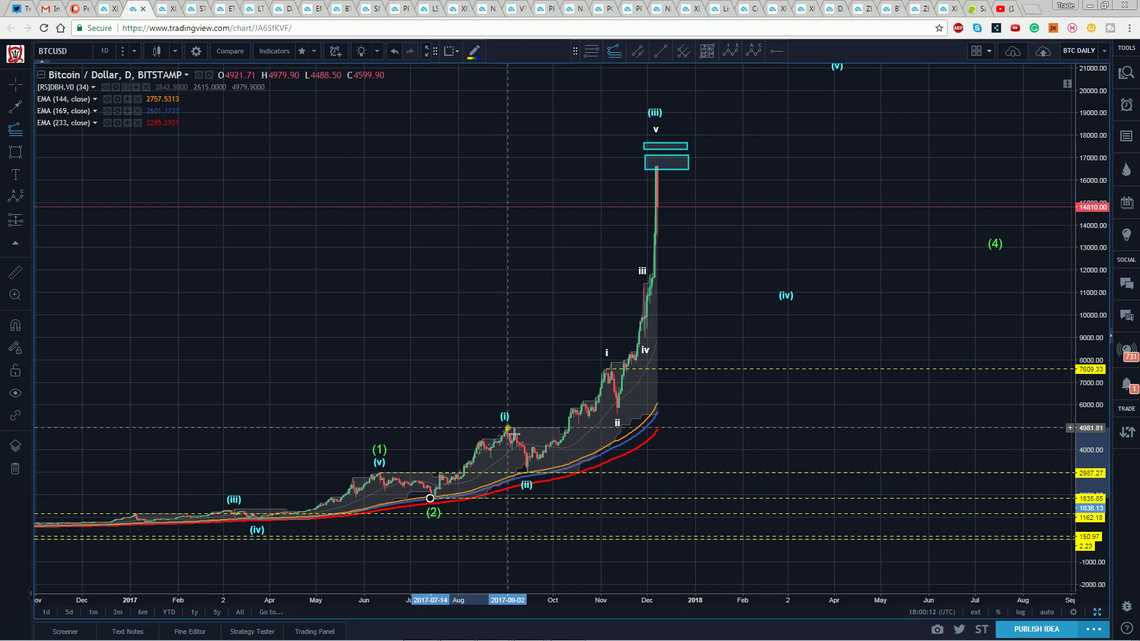
{"action": "left_click", "coordinate": [508, 427]}
{"action": "left_click", "coordinate": [526, 472]}
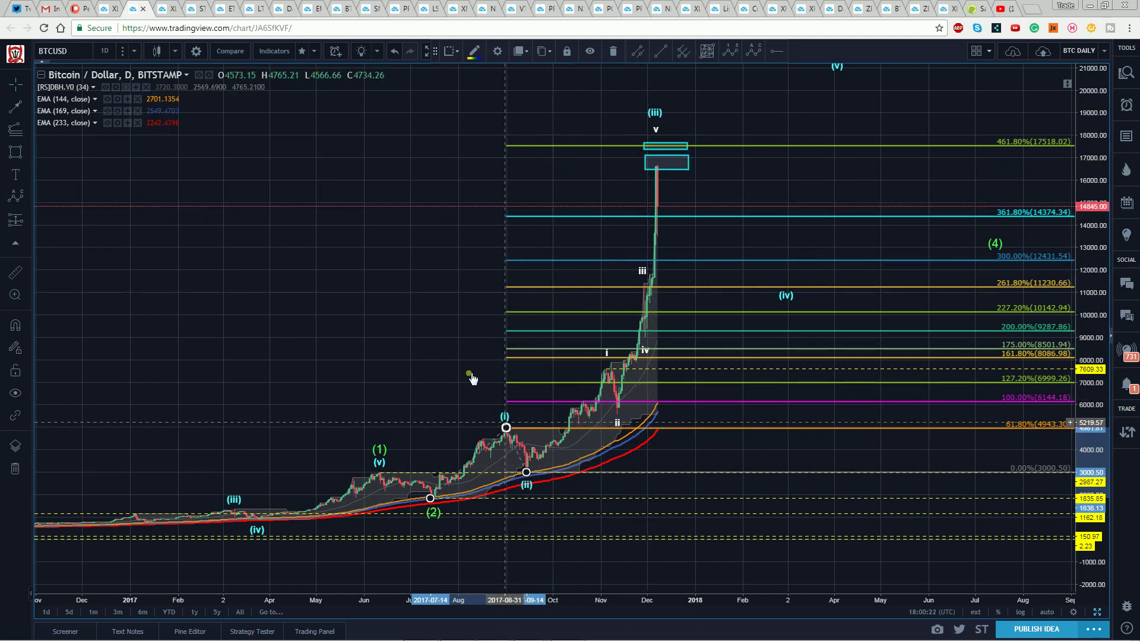
{"action": "key", "text": "Delete"}
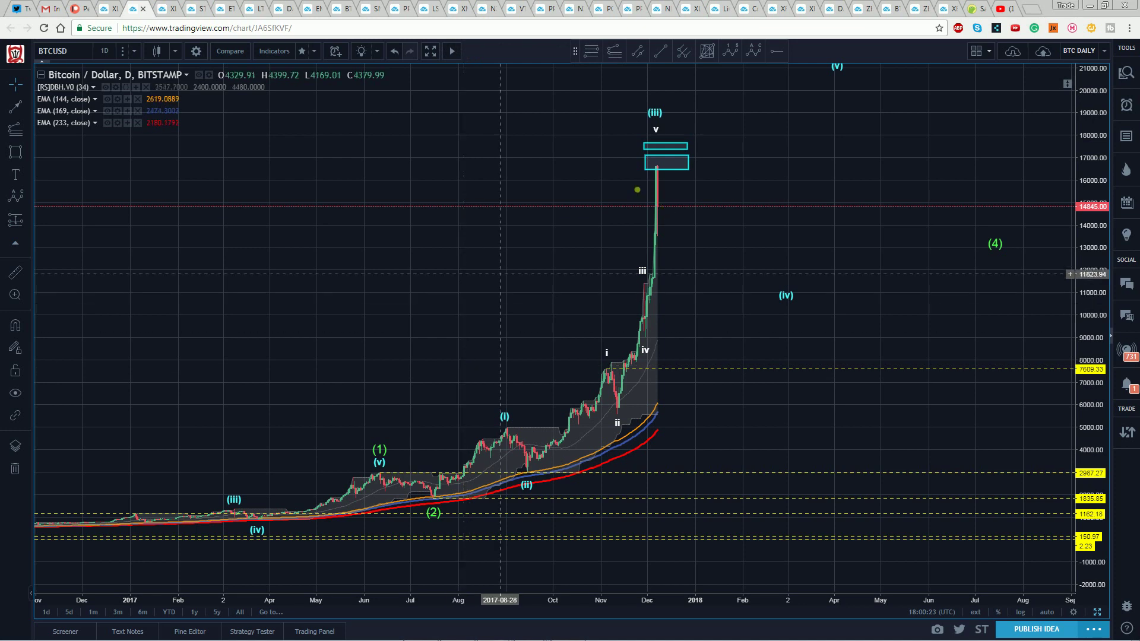
Step: Draw a trend-based Fibonacci extension from the wave (ii) low through the wave i high to the wave ii low at 5563.00
{"action": "left_click", "coordinate": [613, 51]}
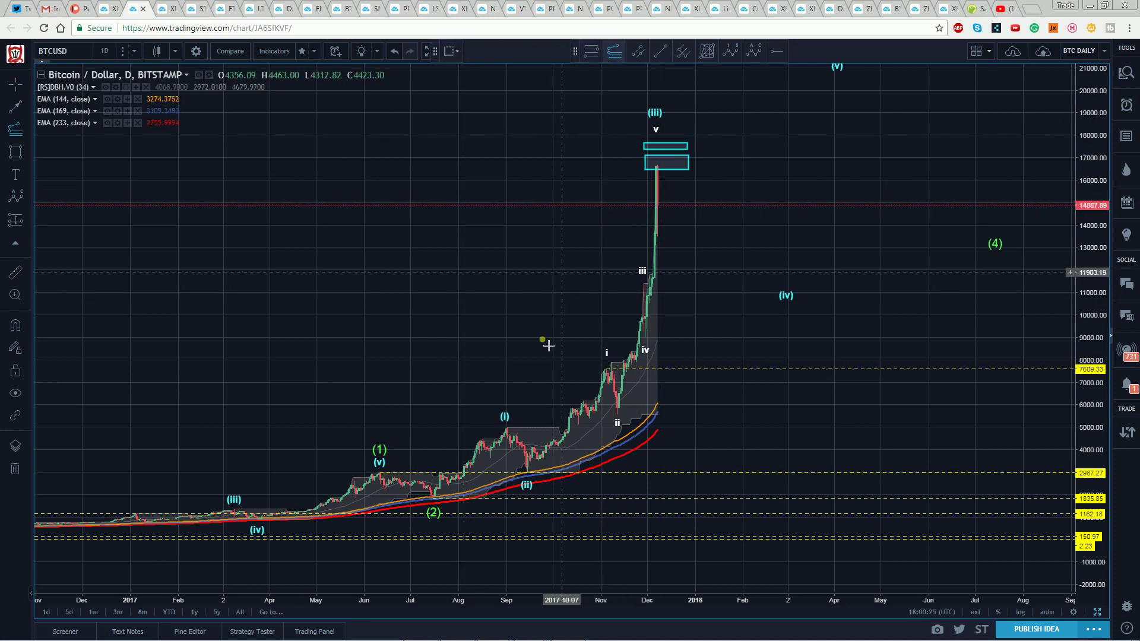
{"action": "left_click", "coordinate": [534, 476]}
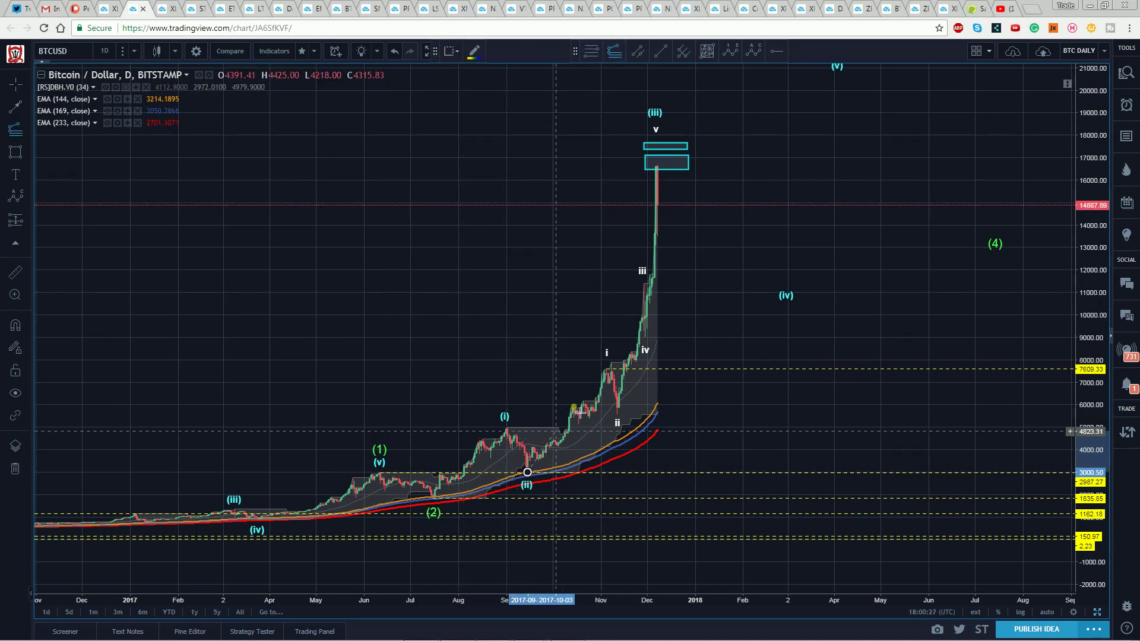
{"action": "left_click", "coordinate": [607, 372]}
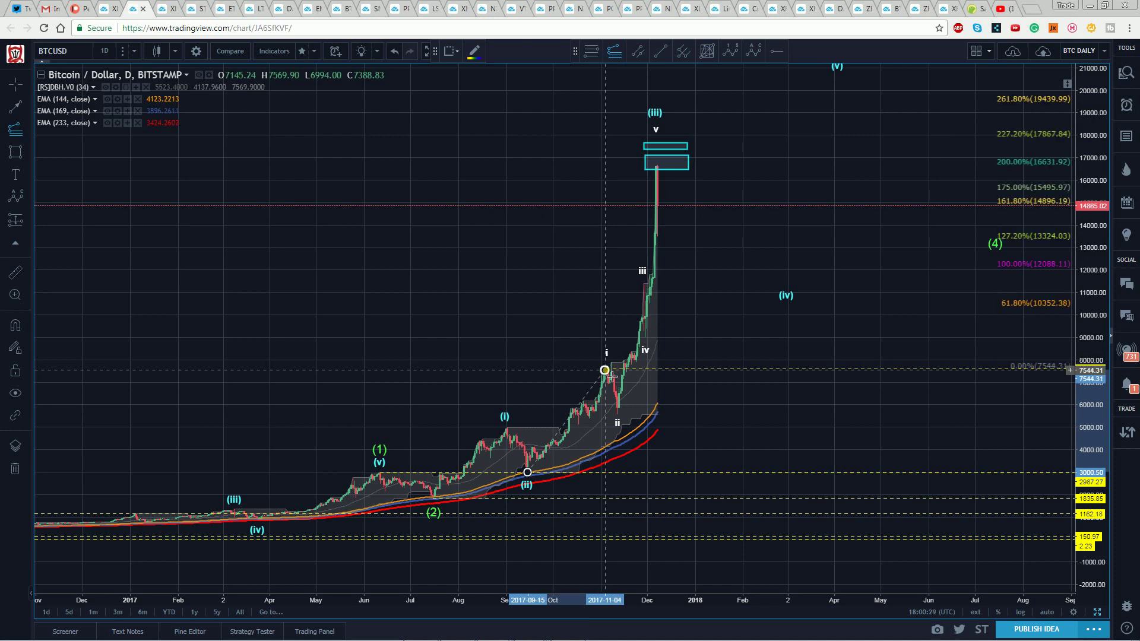
{"action": "left_click", "coordinate": [614, 415]}
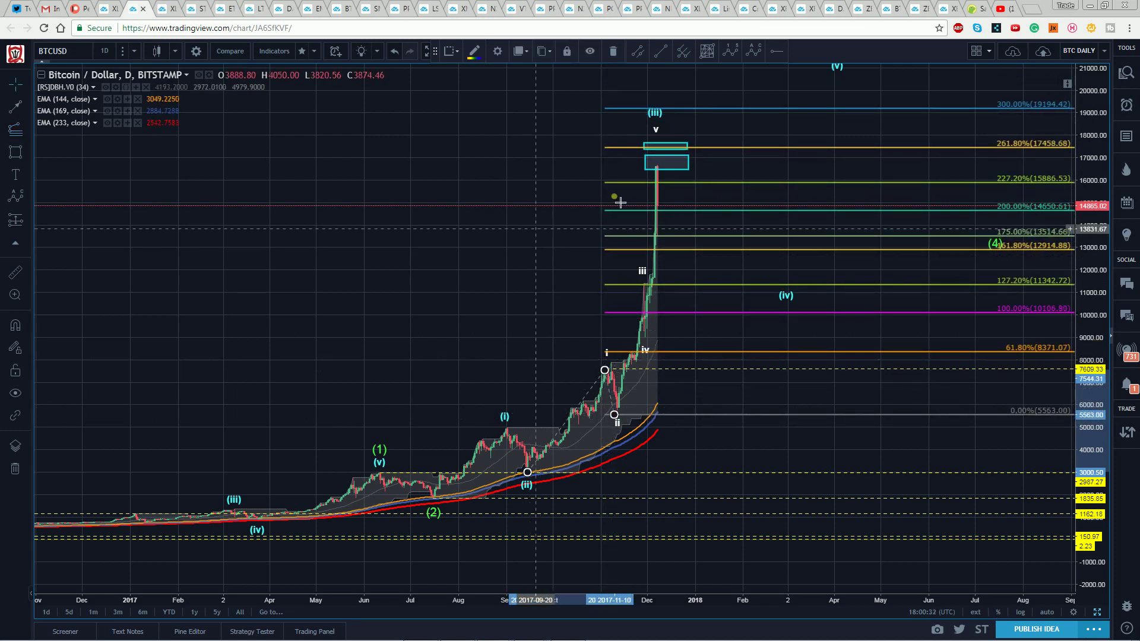
{"action": "left_click", "coordinate": [647, 148]}
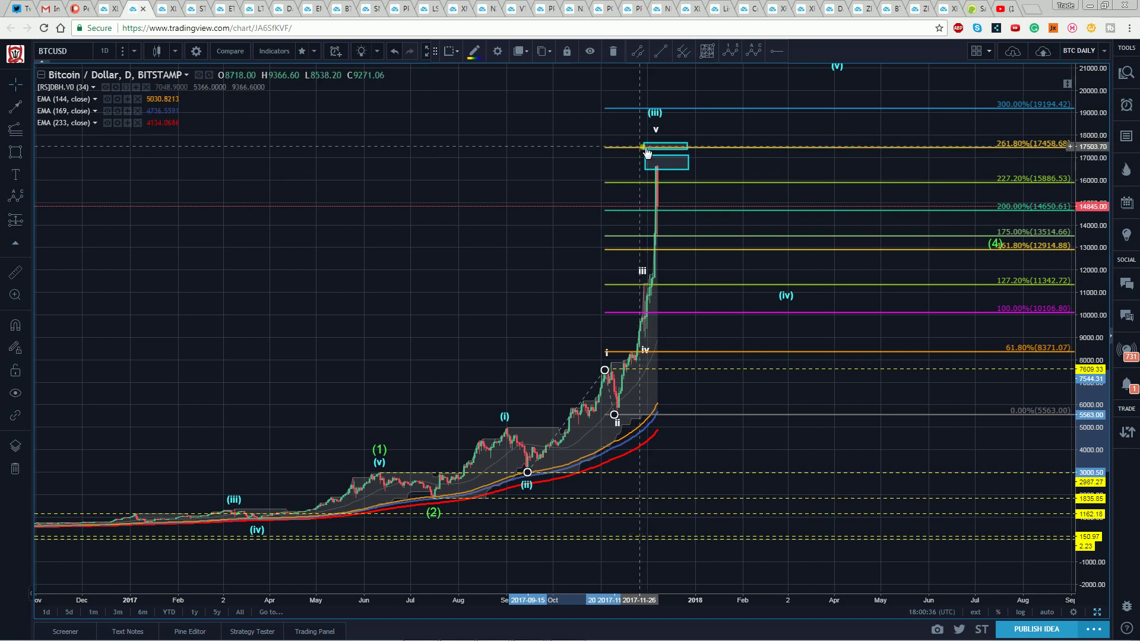
{"action": "left_click", "coordinate": [578, 288]}
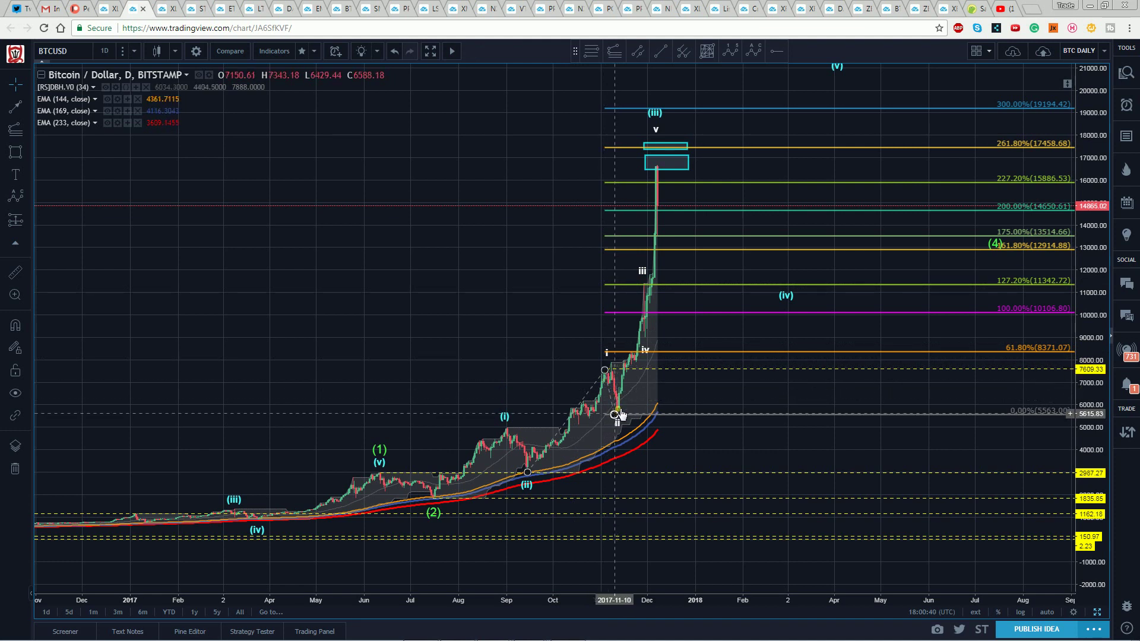
Step: Move the extension's third anchor to the wave iv low and resize the lower target box between the 161.80% and 175.00% levels
{"action": "left_click_drag", "start_coordinate": [619, 413], "coordinate": [645, 343]}
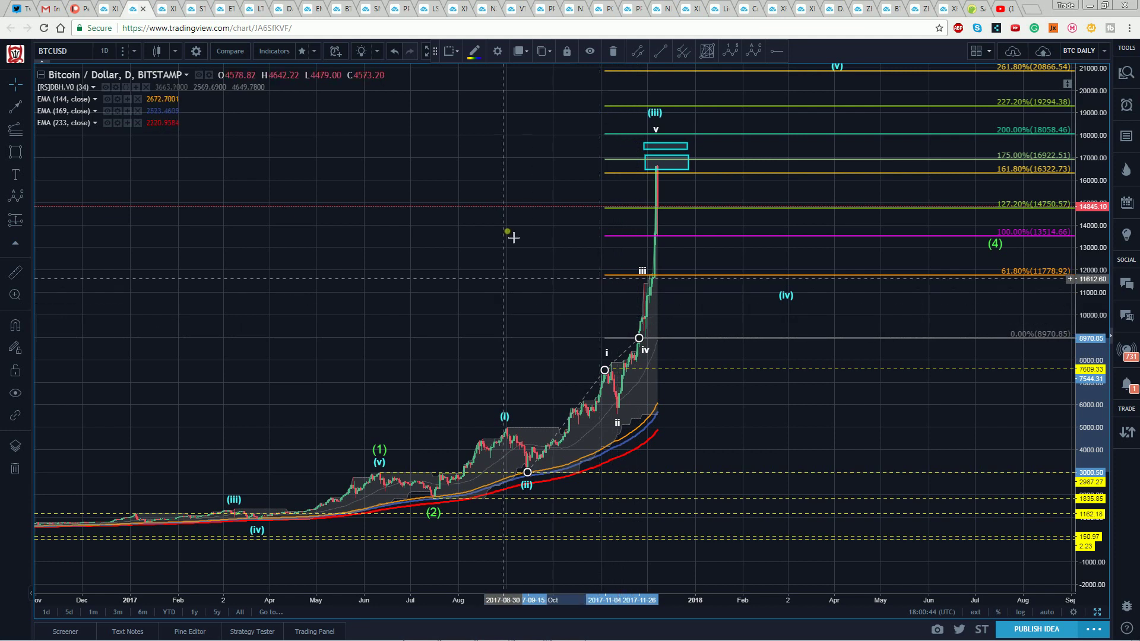
{"action": "left_click_drag", "start_coordinate": [646, 155], "coordinate": [652, 169]}
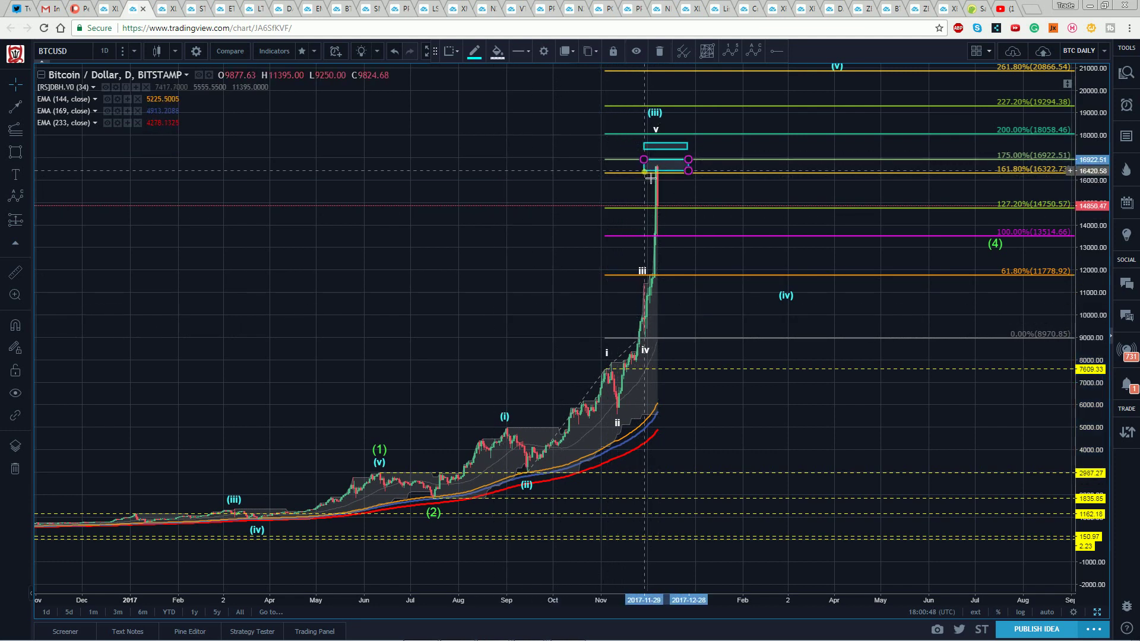
{"action": "left_click", "coordinate": [648, 180]}
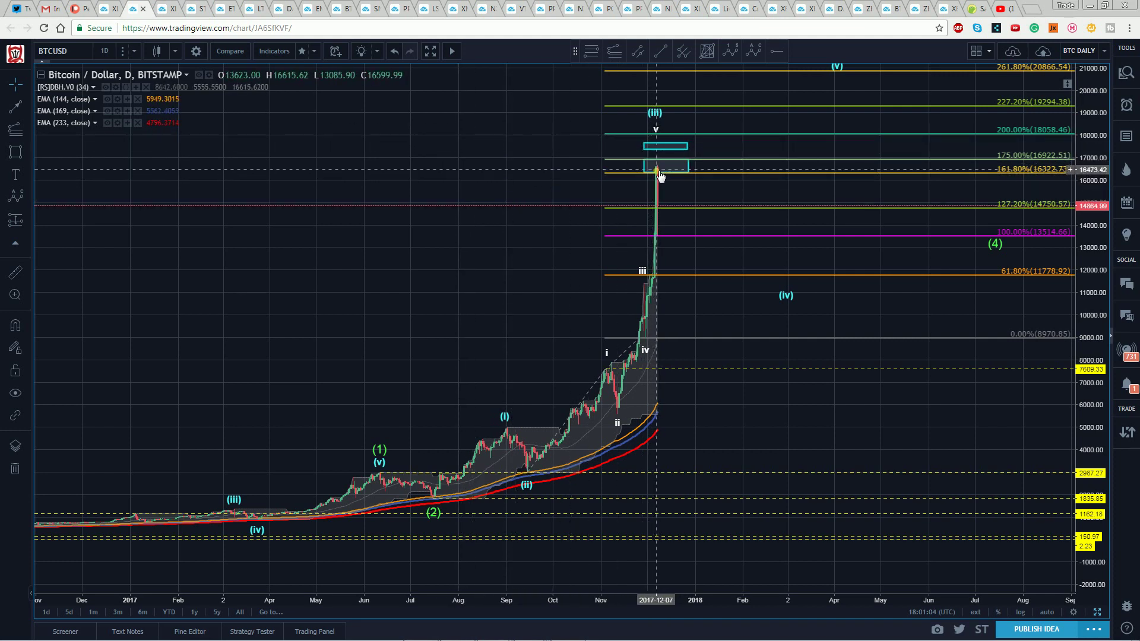
{"action": "left_click_drag", "start_coordinate": [413, 166], "coordinate": [433, 167]}
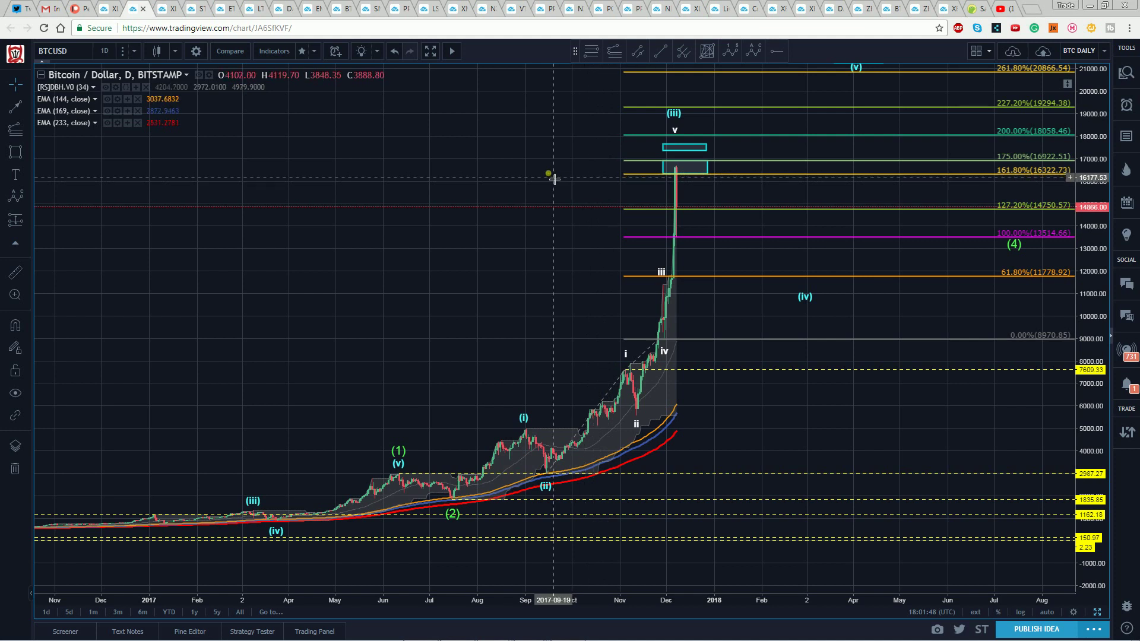
Step: Delete the Fibonacci extension and both target boxes near the wave v peak
{"action": "left_click", "coordinate": [642, 350]}
{"action": "key", "text": "Delete"}
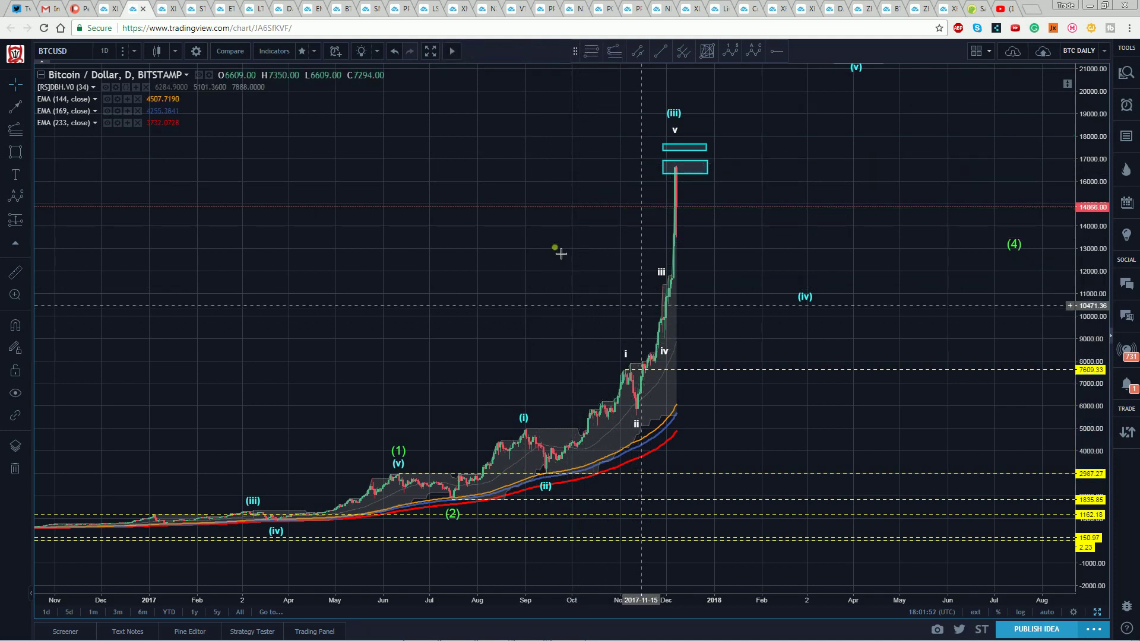
{"action": "left_click", "coordinate": [676, 154]}
{"action": "left_click", "coordinate": [670, 145]}
{"action": "key", "text": "Delete"}
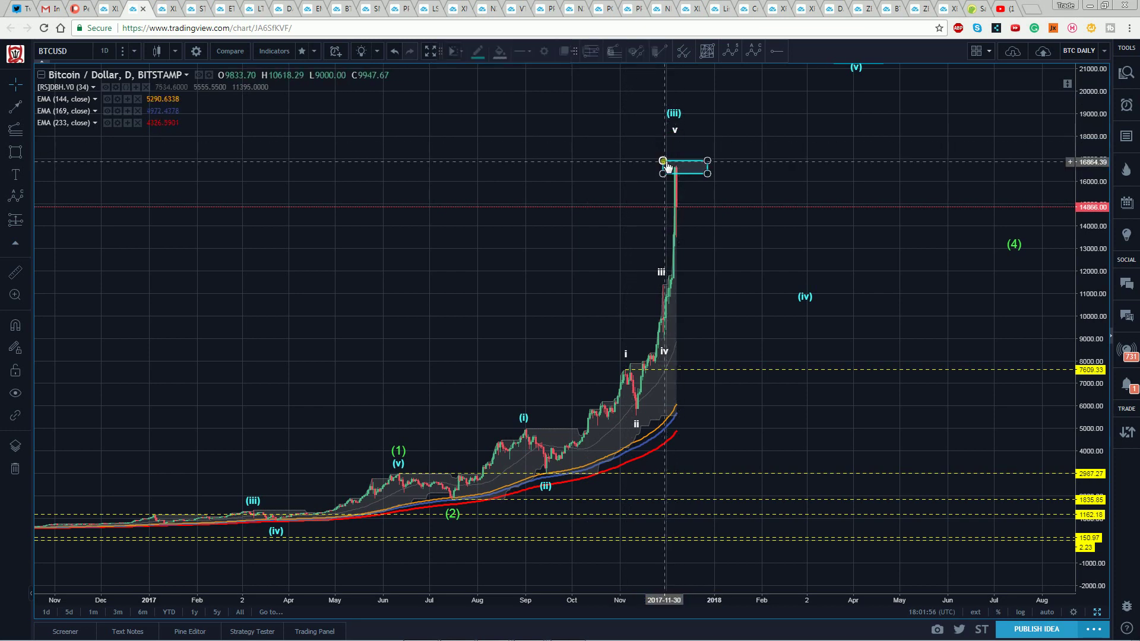
{"action": "key", "text": "Delete"}
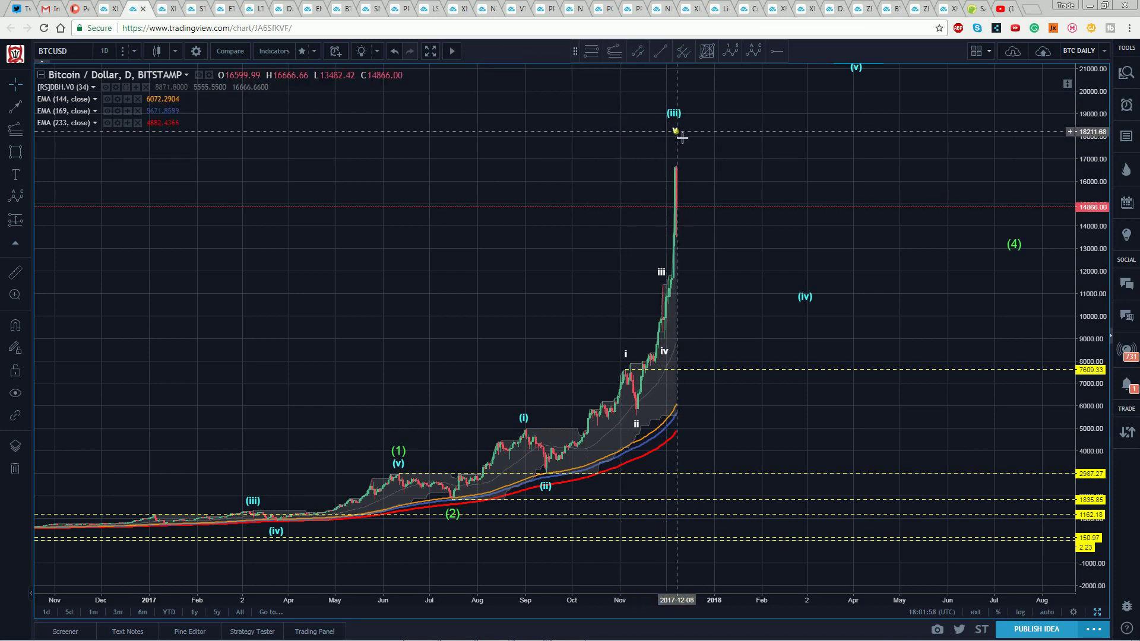
Step: Lower the wave v label to just above the price peak and place the wave (iii) label directly over it
{"action": "left_click_drag", "start_coordinate": [675, 138], "coordinate": [682, 169]}
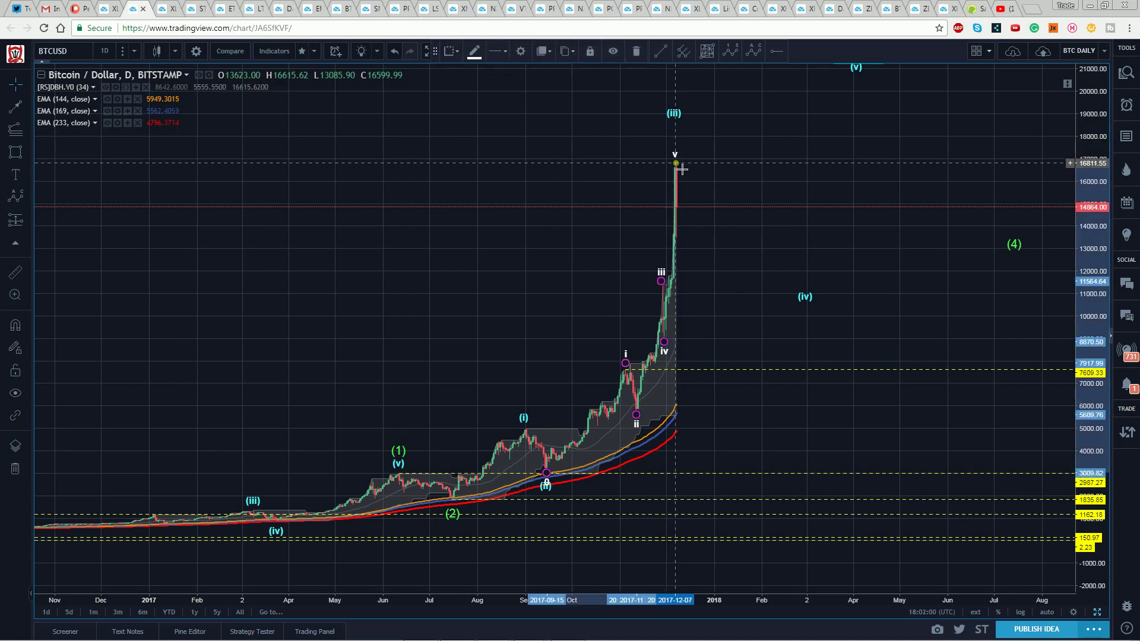
{"action": "left_click_drag", "start_coordinate": [675, 116], "coordinate": [682, 149]}
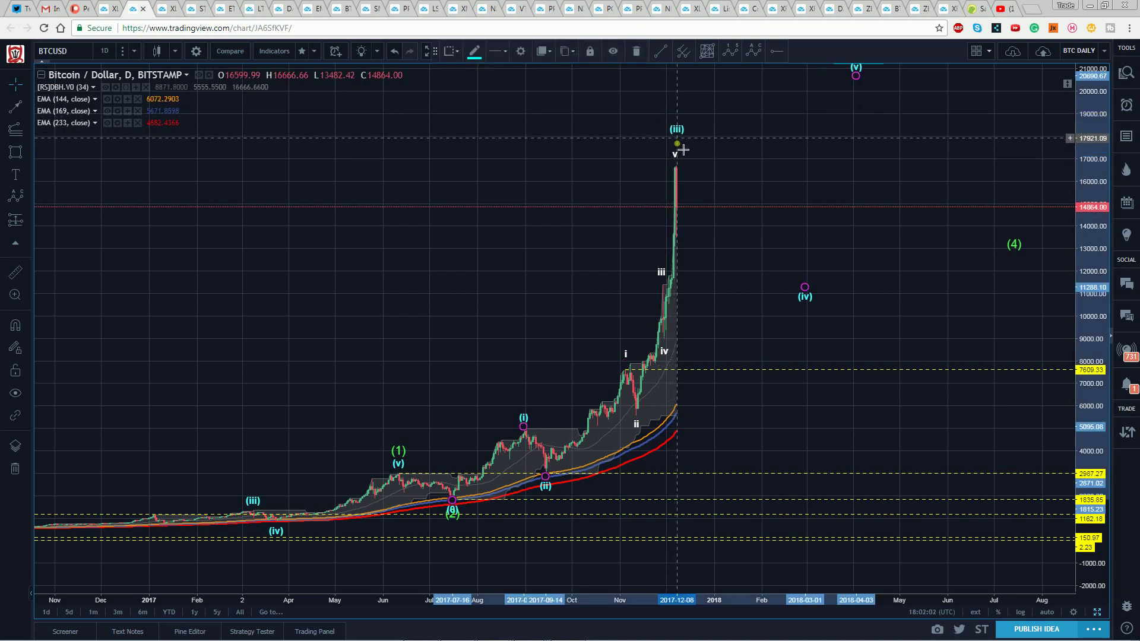
{"action": "left_click", "coordinate": [593, 143]}
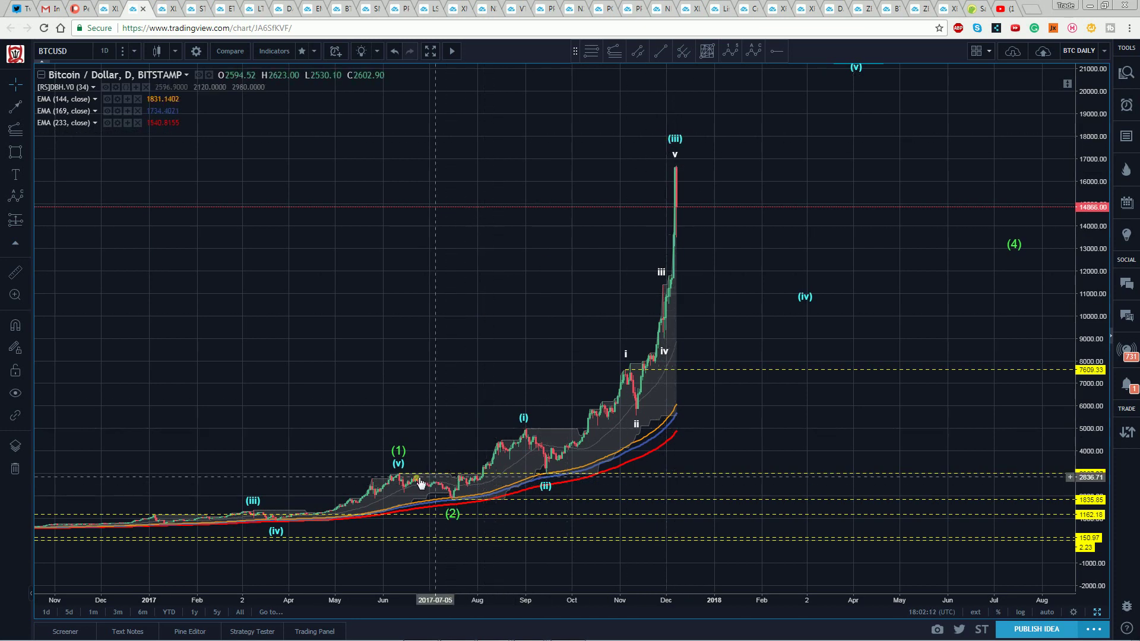
Step: Examine the projected wave (iv), (v), (3) and (4) labels and their relation to the current wave (iii) peak
{"action": "left_click_drag", "start_coordinate": [422, 327], "coordinate": [440, 317]}
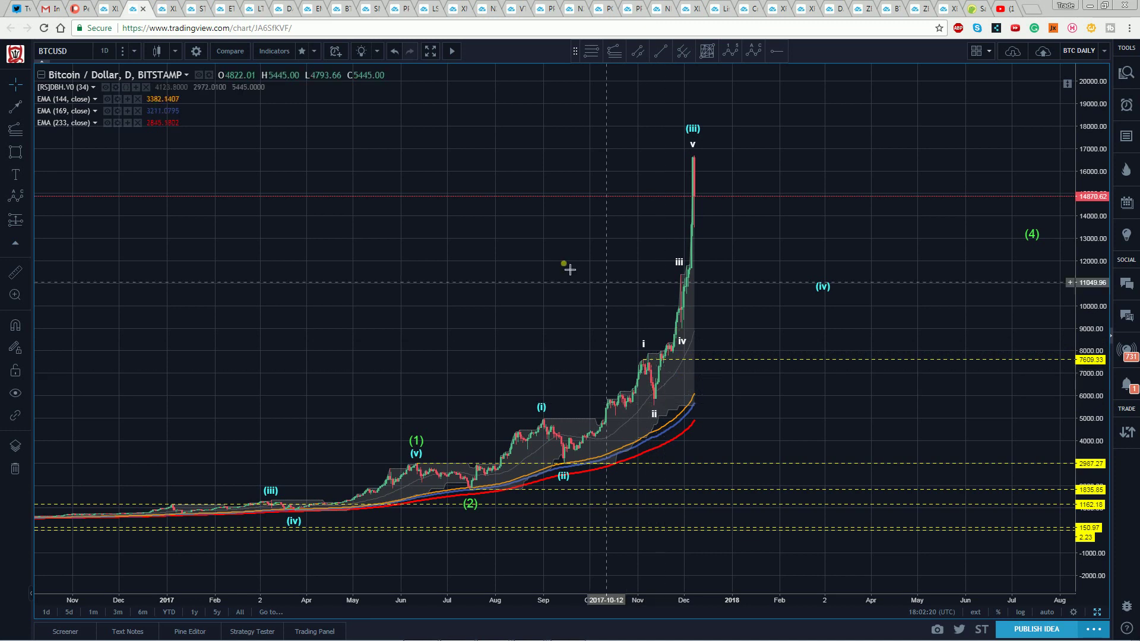
{"action": "left_click_drag", "start_coordinate": [570, 270], "coordinate": [551, 267]}
{"action": "left_click", "coordinate": [811, 288]}
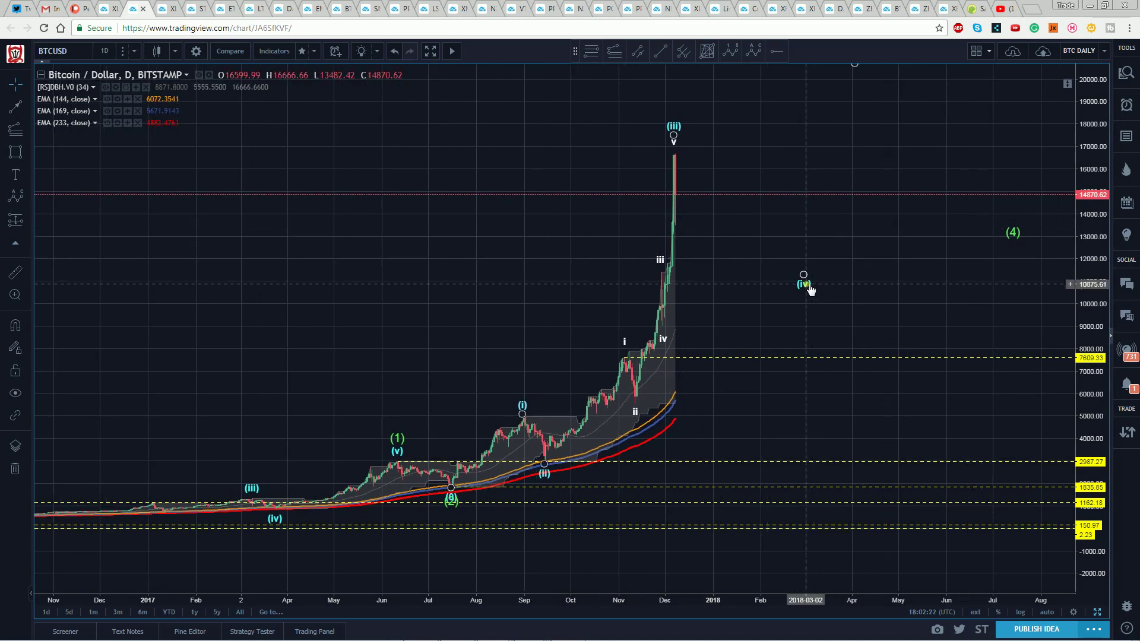
{"action": "left_click_drag", "start_coordinate": [546, 130], "coordinate": [502, 186]}
{"action": "left_click", "coordinate": [815, 77]}
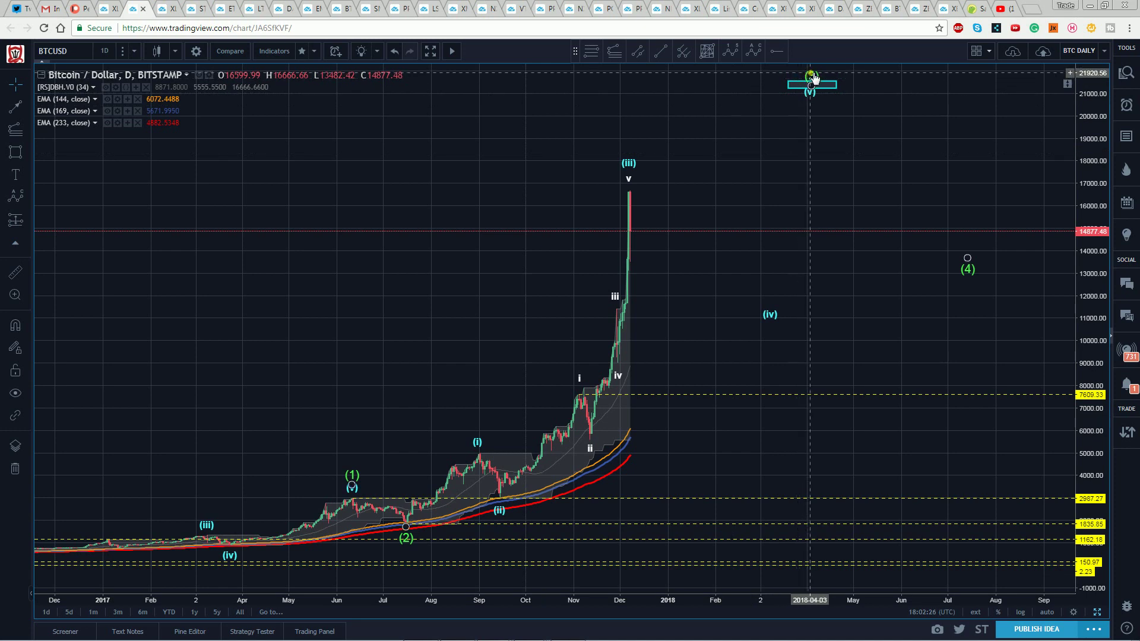
{"action": "left_click_drag", "start_coordinate": [815, 78], "coordinate": [813, 90]}
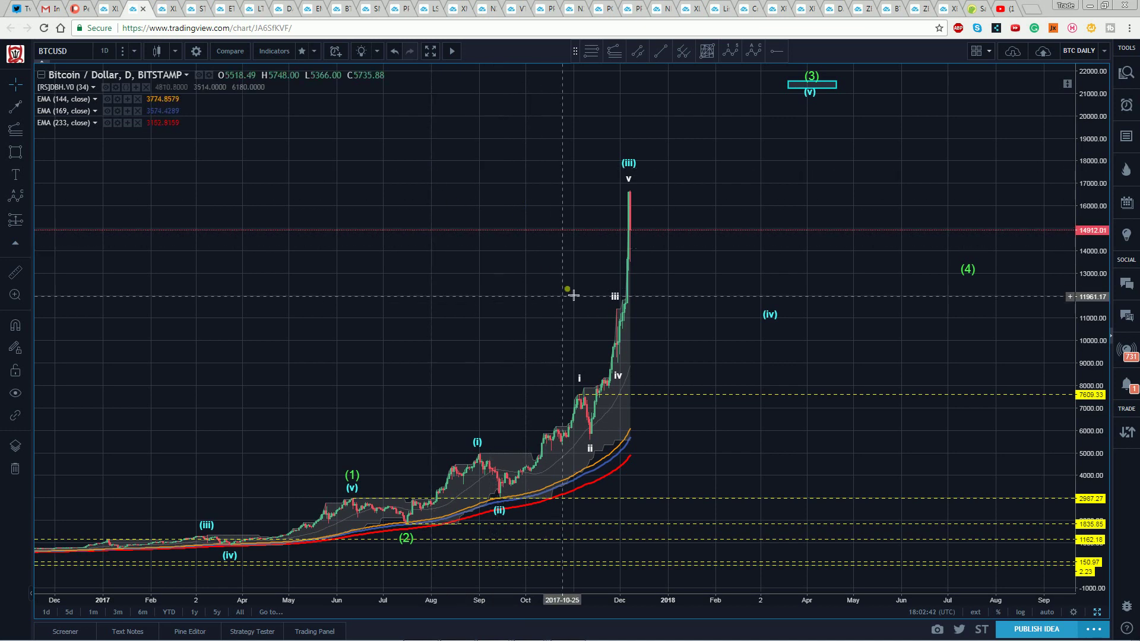
{"action": "left_click", "coordinate": [633, 183]}
{"action": "left_click", "coordinate": [612, 177]}
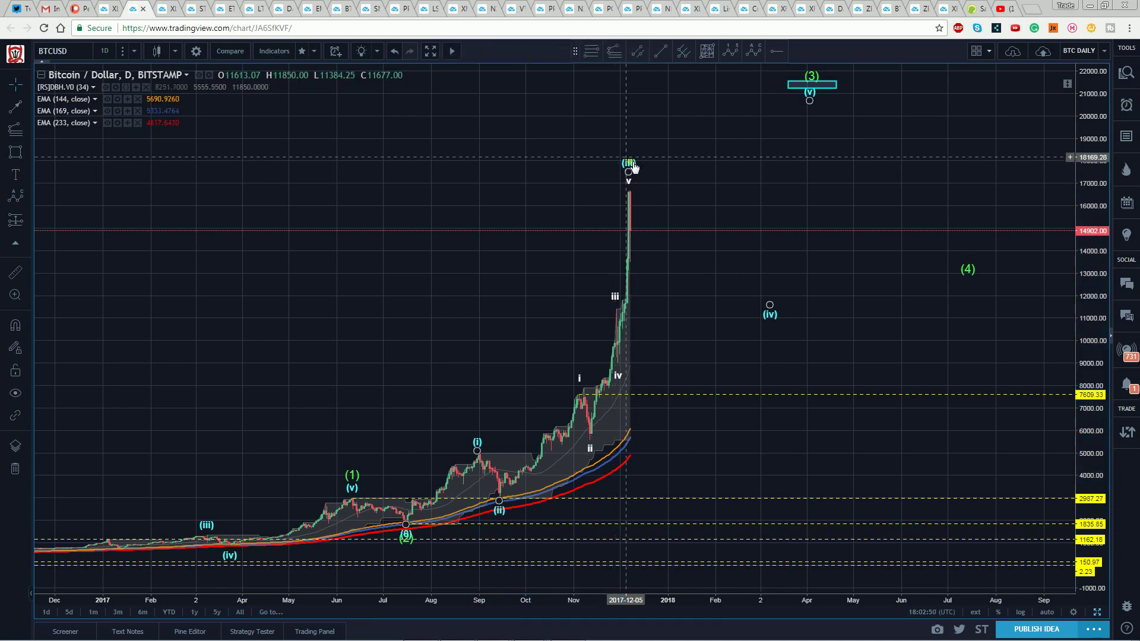
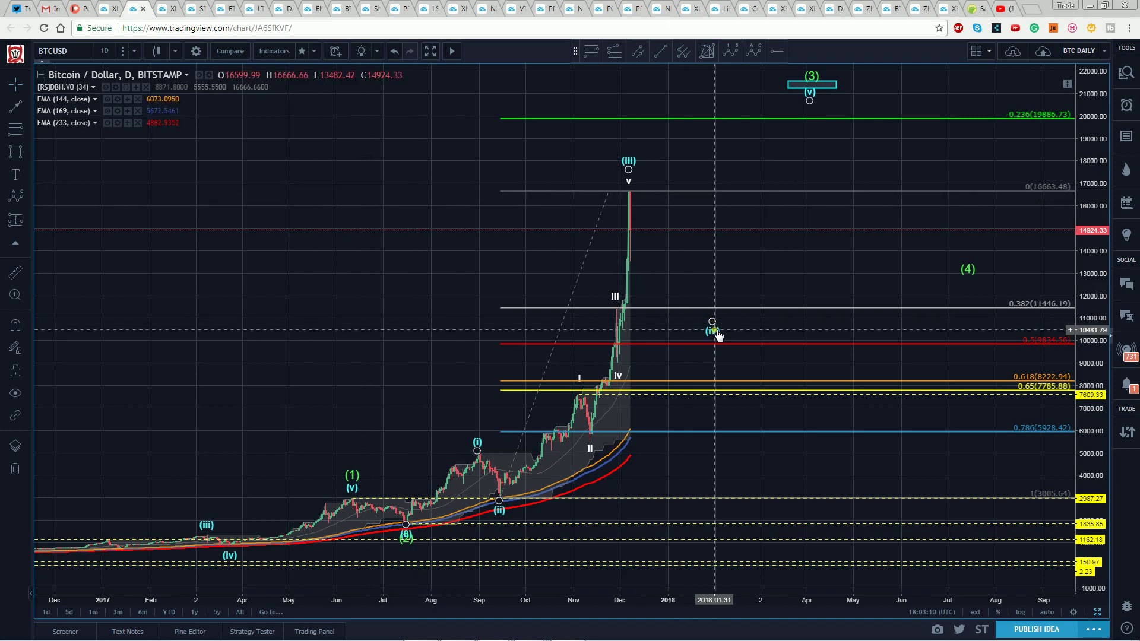
Step: Raise the projected wave (iv) label to between the 0.382 and 0.5 retracement levels and add a horizontal line at about 11,433
{"action": "left_click_drag", "start_coordinate": [717, 334], "coordinate": [715, 324]}
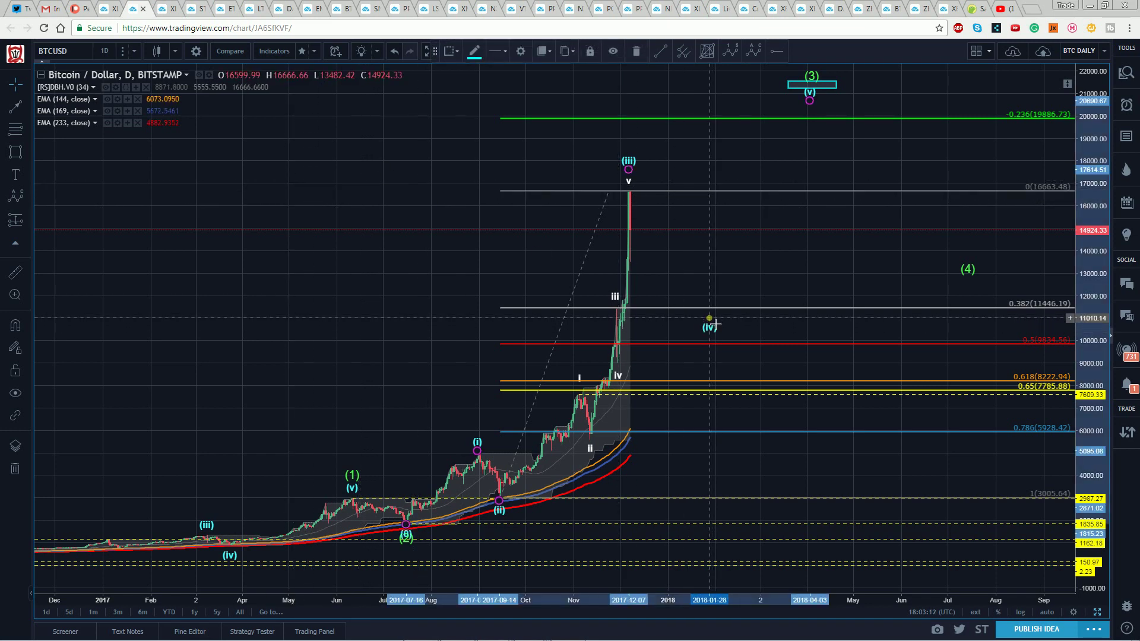
{"action": "left_click", "coordinate": [389, 235]}
{"action": "left_click", "coordinate": [618, 304]}
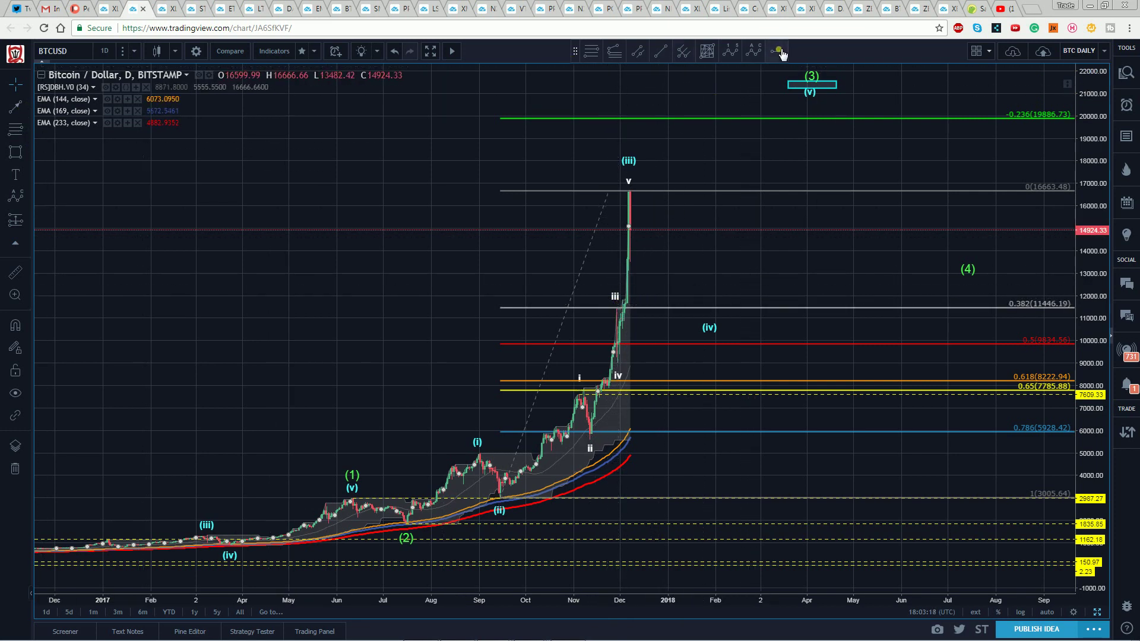
{"action": "left_click", "coordinate": [618, 308]}
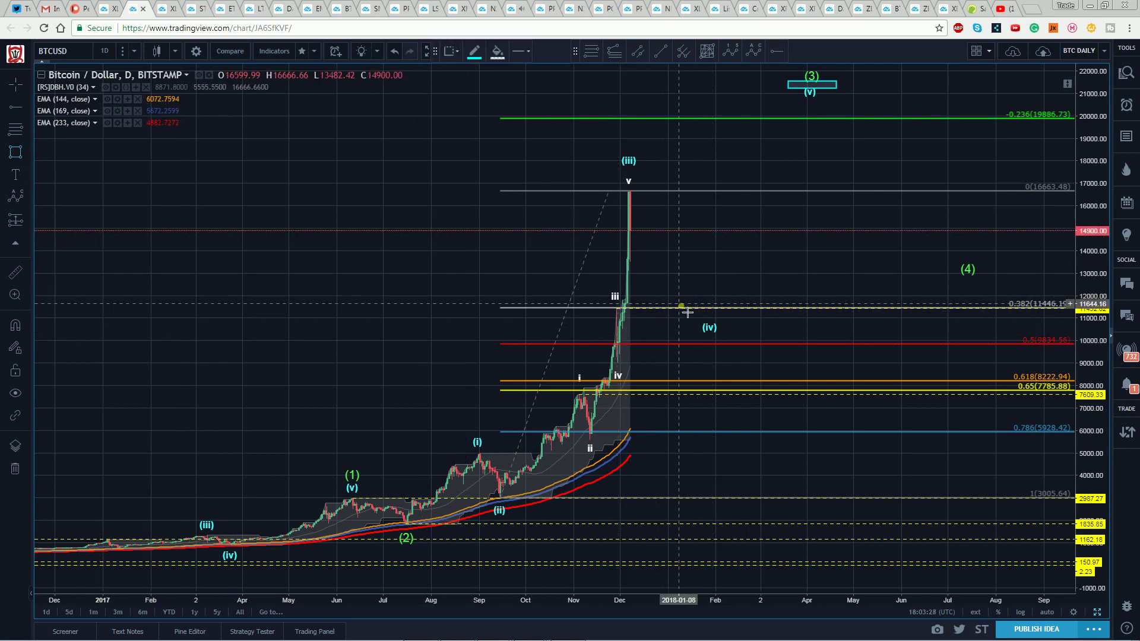
Step: Draw a target box from the 0.382 to the 0.5 retracement level around the wave (iv) label and centre the label in it
{"action": "left_click_drag", "start_coordinate": [681, 305], "coordinate": [735, 343]}
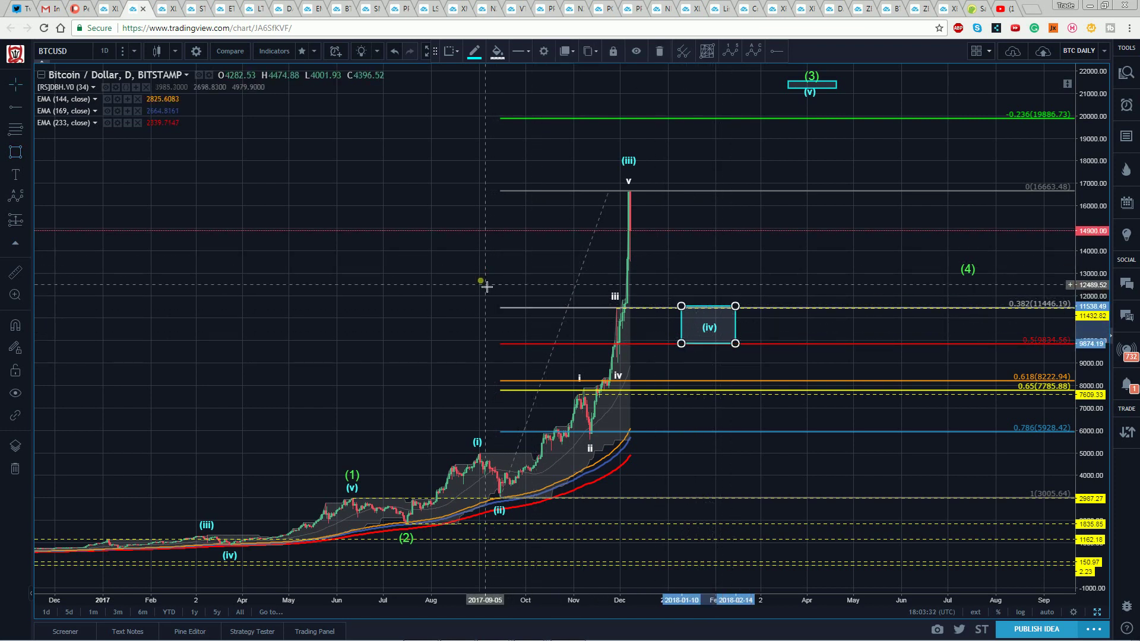
{"action": "left_click", "coordinate": [484, 285]}
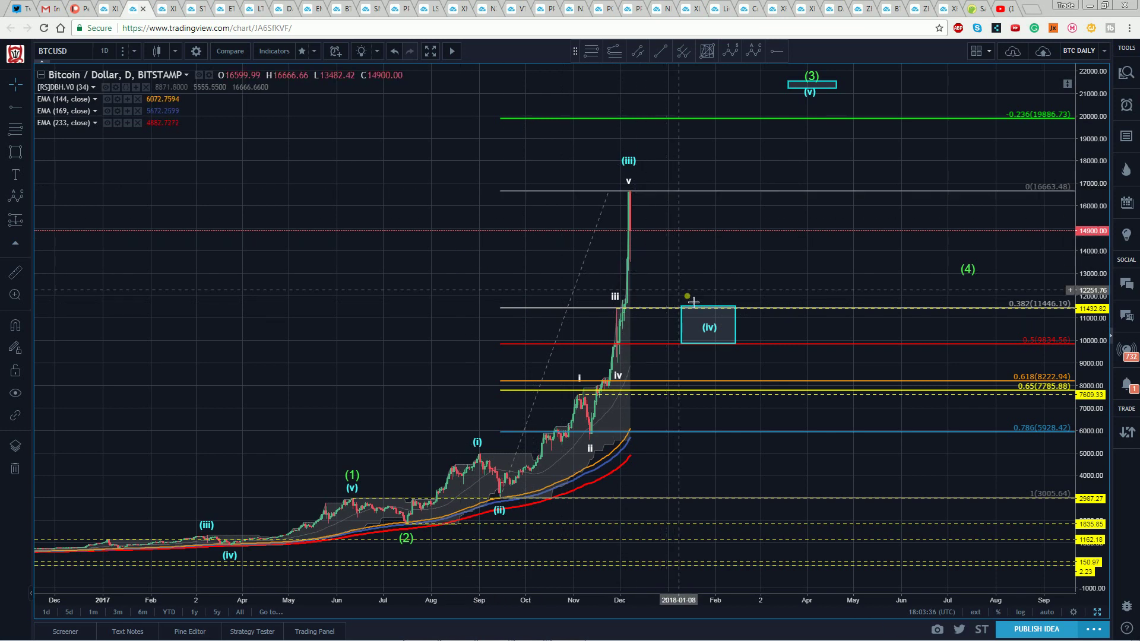
{"action": "left_click_drag", "start_coordinate": [683, 307], "coordinate": [678, 308]}
{"action": "left_click", "coordinate": [523, 273]}
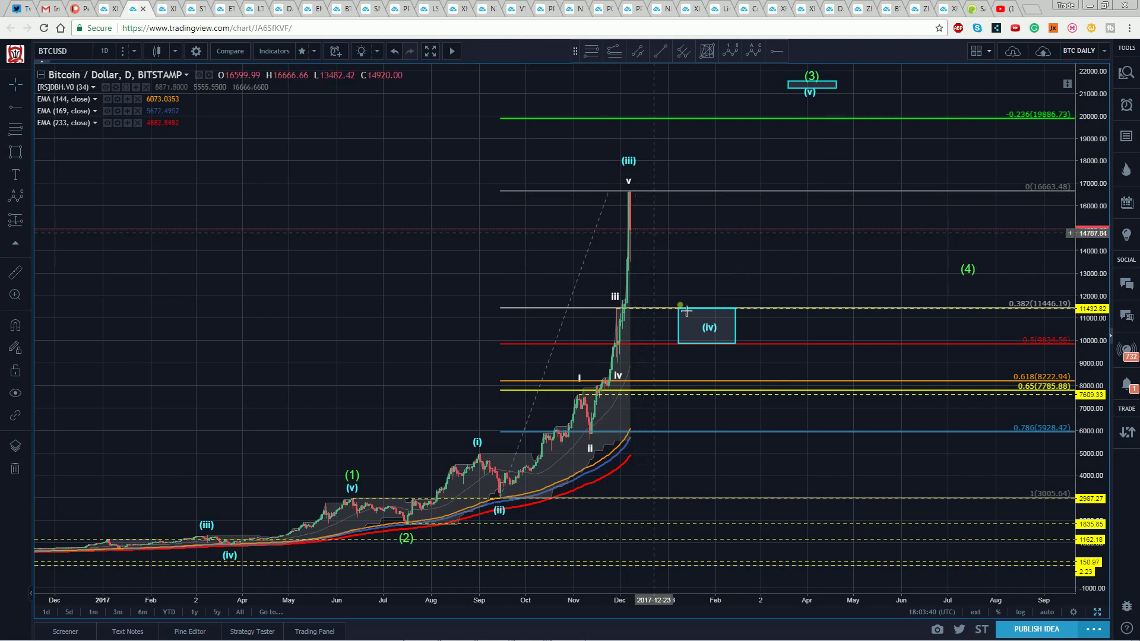
{"action": "left_click", "coordinate": [712, 332]}
{"action": "left_click_drag", "start_coordinate": [712, 334], "coordinate": [704, 319]}
{"action": "left_click", "coordinate": [614, 312]}
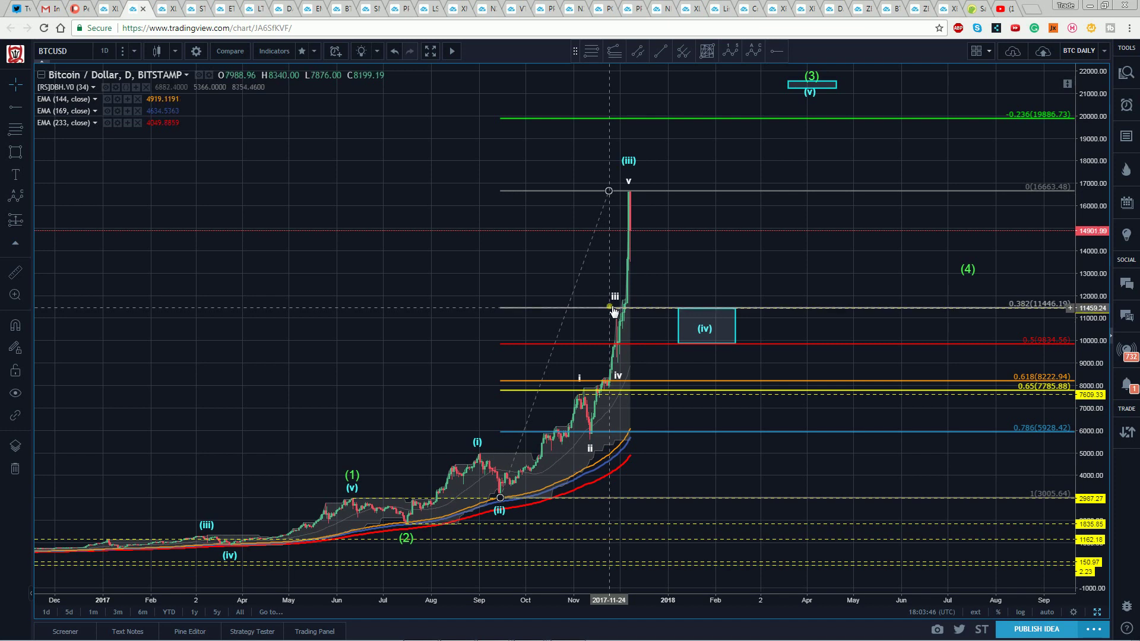
{"action": "left_click", "coordinate": [625, 349]}
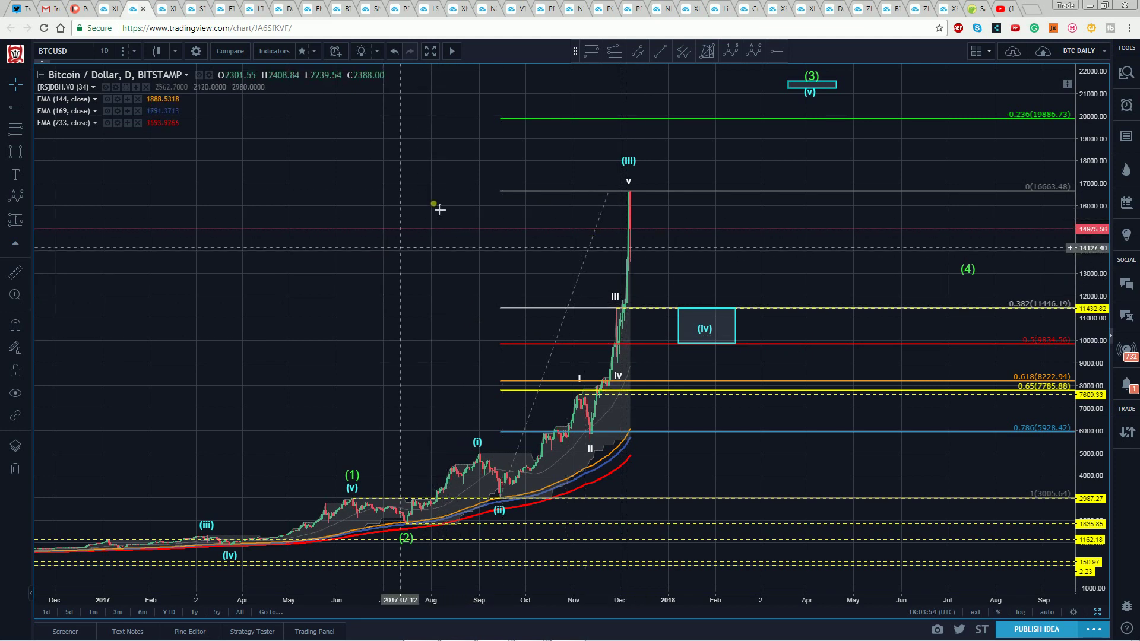
Step: Draw an ABC correction pattern from the wave v peak down to just above the wave (iv) box, with its connecting wave lines shown
{"action": "left_click", "coordinate": [754, 50]}
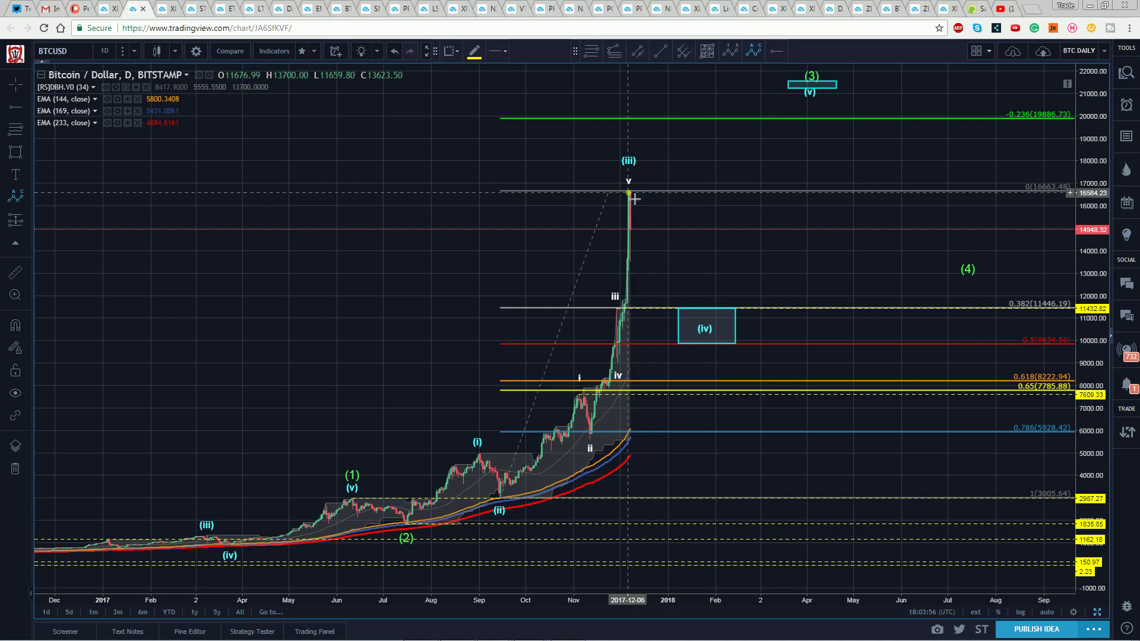
{"action": "left_click", "coordinate": [635, 199]}
{"action": "left_click", "coordinate": [633, 267]}
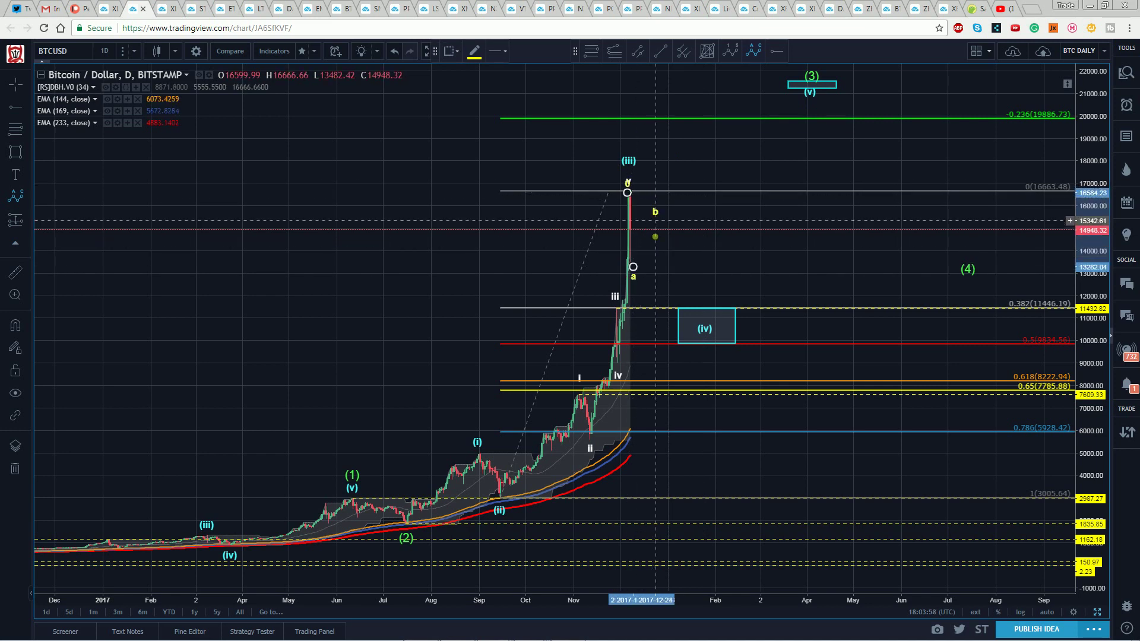
{"action": "left_click", "coordinate": [655, 221]}
{"action": "left_click", "coordinate": [694, 295]}
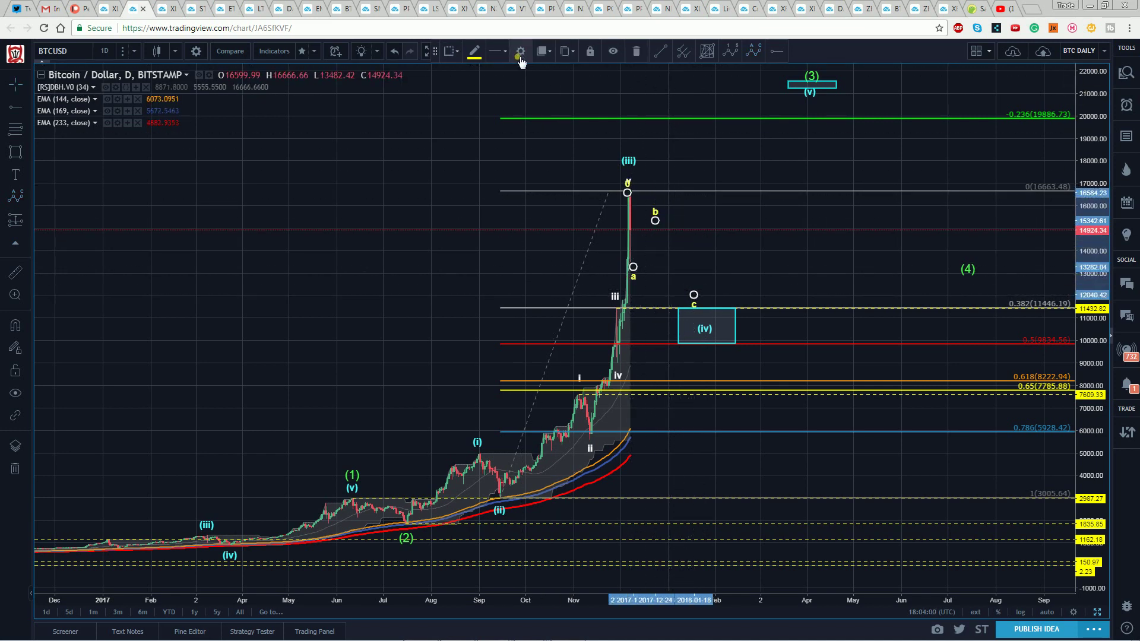
{"action": "left_click", "coordinate": [520, 53]}
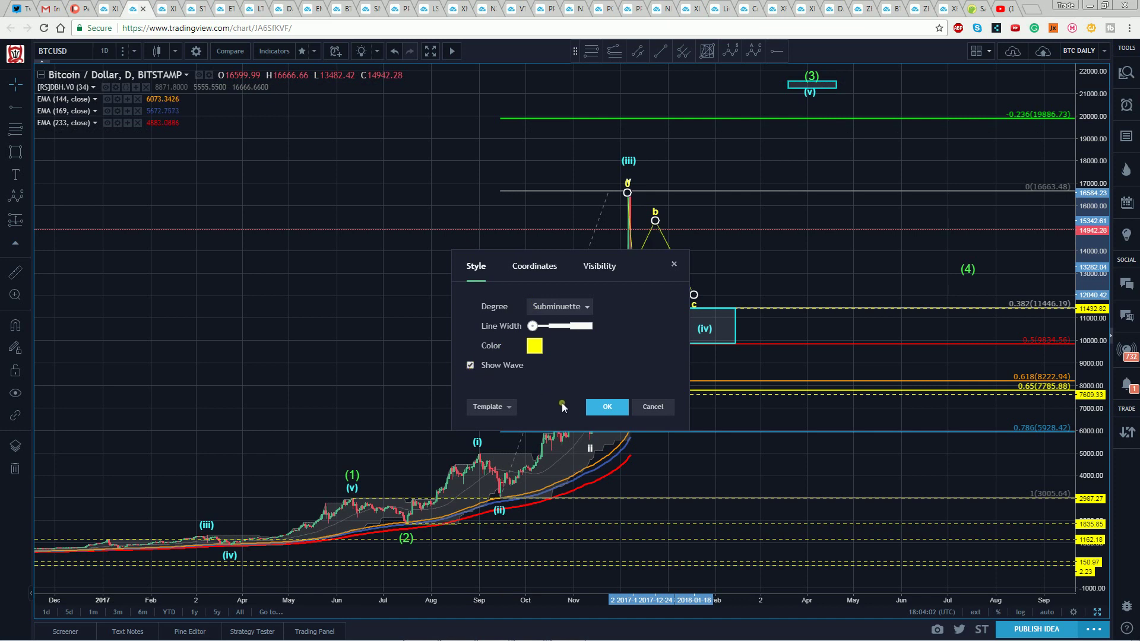
{"action": "left_click", "coordinate": [605, 407]}
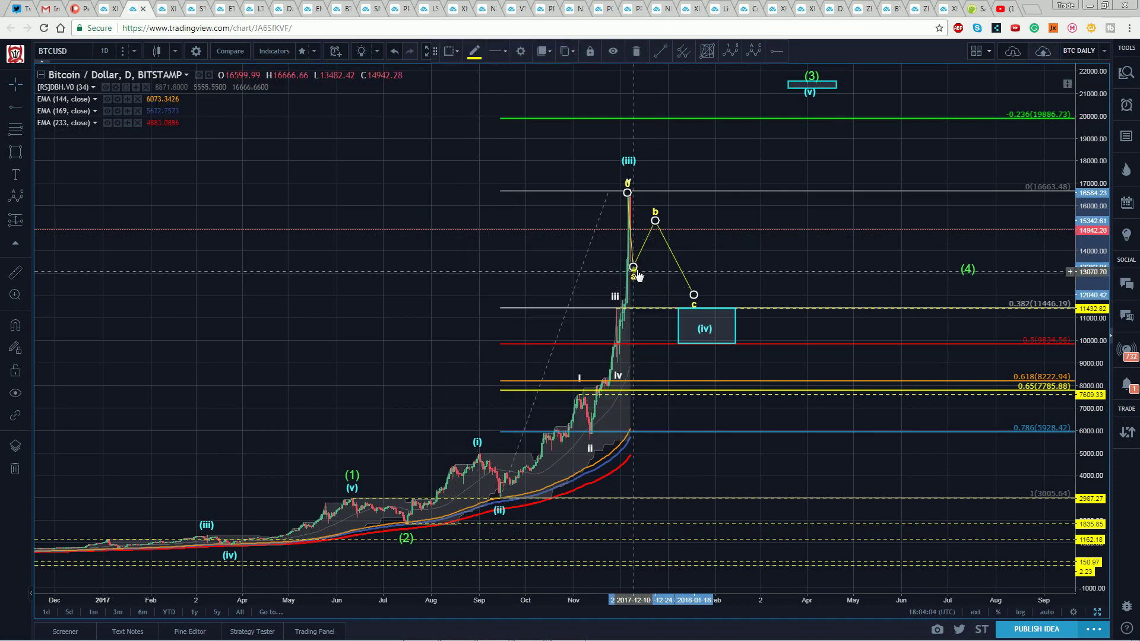
Step: Fine-tune the ABC correction: start at the price peak, a at about 12,730, b at about 15,240 and c at the box's upper edge
{"action": "left_click_drag", "start_coordinate": [634, 270], "coordinate": [636, 274]}
{"action": "left_click_drag", "start_coordinate": [656, 221], "coordinate": [656, 223]}
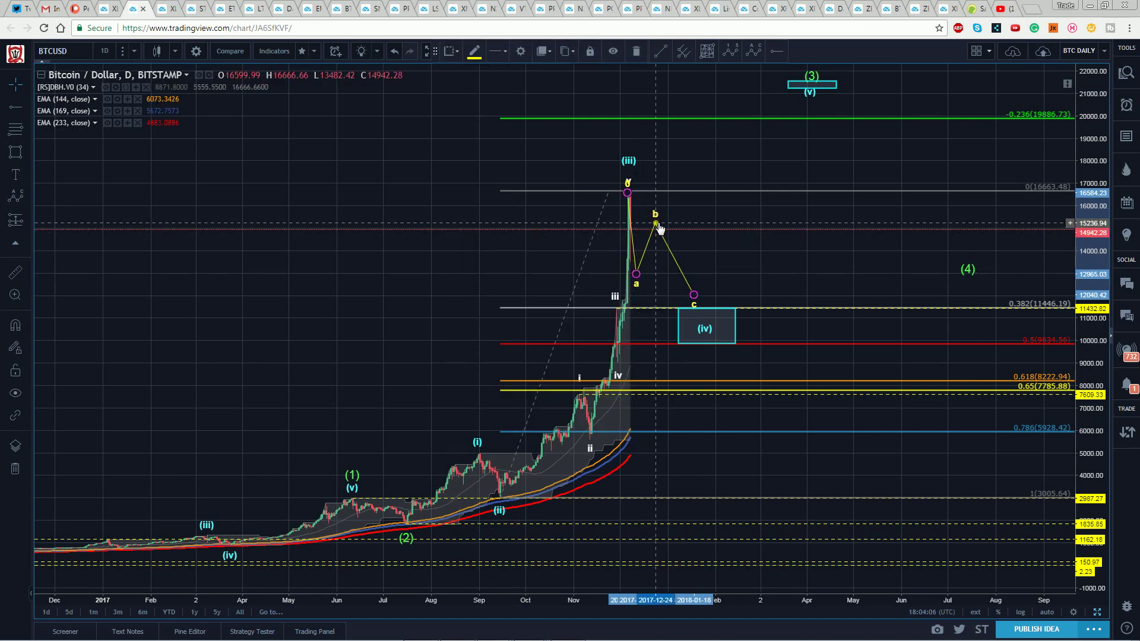
{"action": "left_click_drag", "start_coordinate": [694, 295], "coordinate": [692, 304]}
{"action": "left_click", "coordinate": [487, 183]}
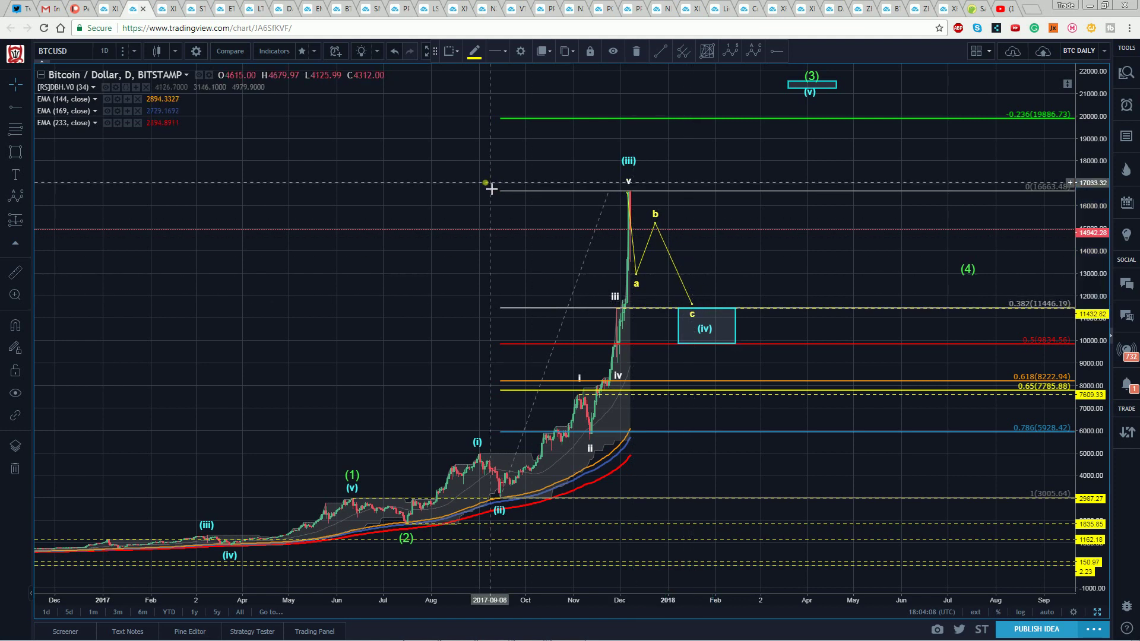
{"action": "left_click", "coordinate": [631, 197]}
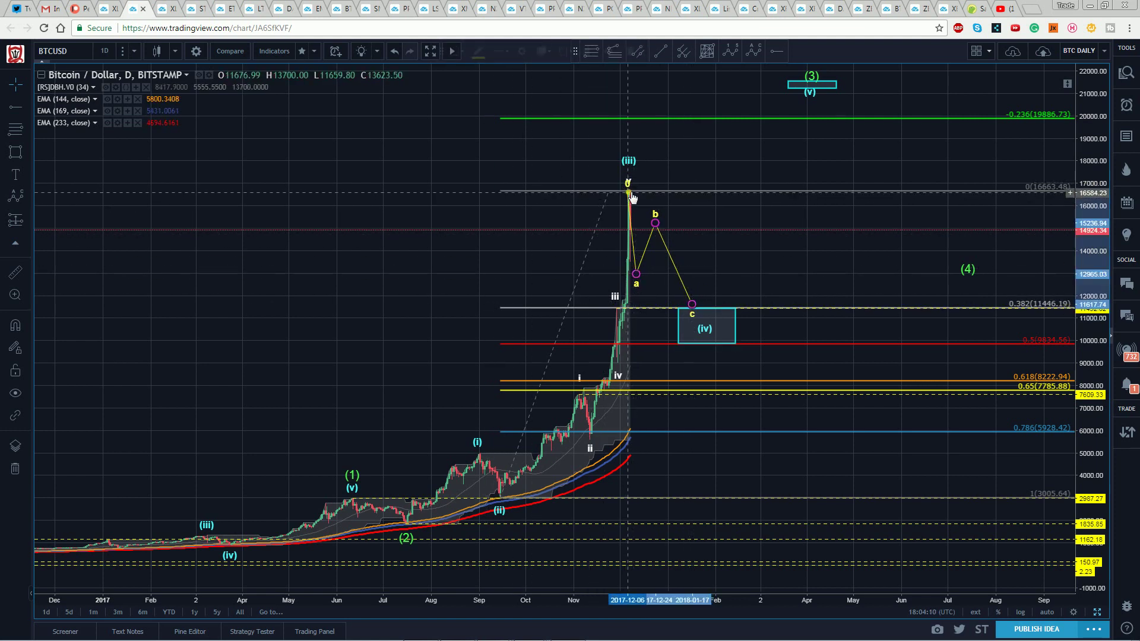
{"action": "left_click_drag", "start_coordinate": [632, 198], "coordinate": [637, 197]}
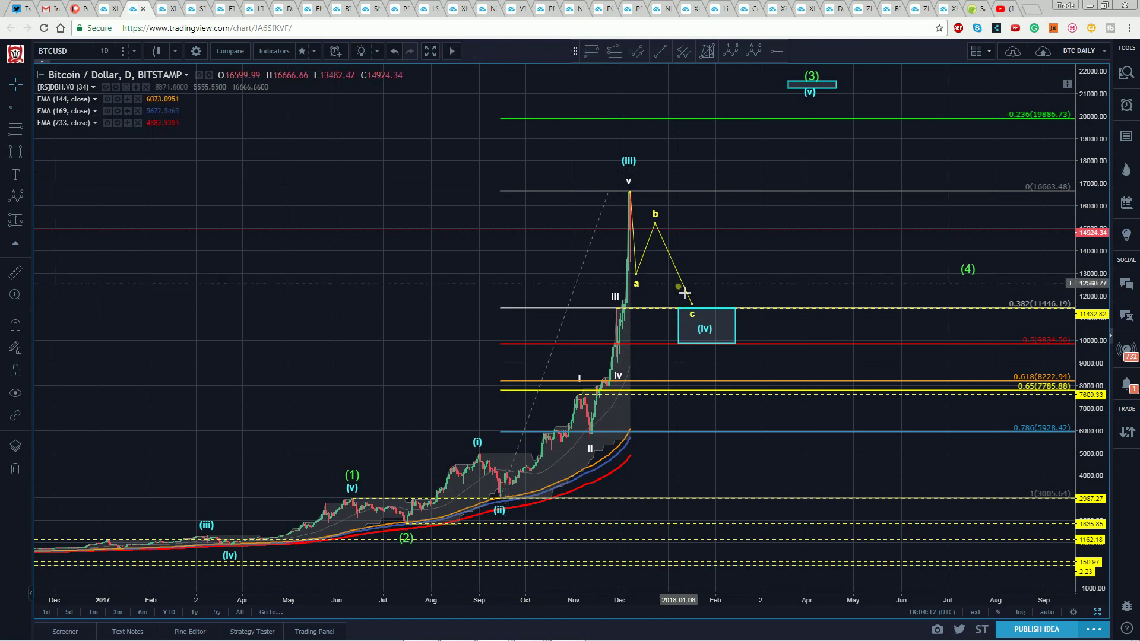
{"action": "left_click_drag", "start_coordinate": [636, 274], "coordinate": [644, 280]}
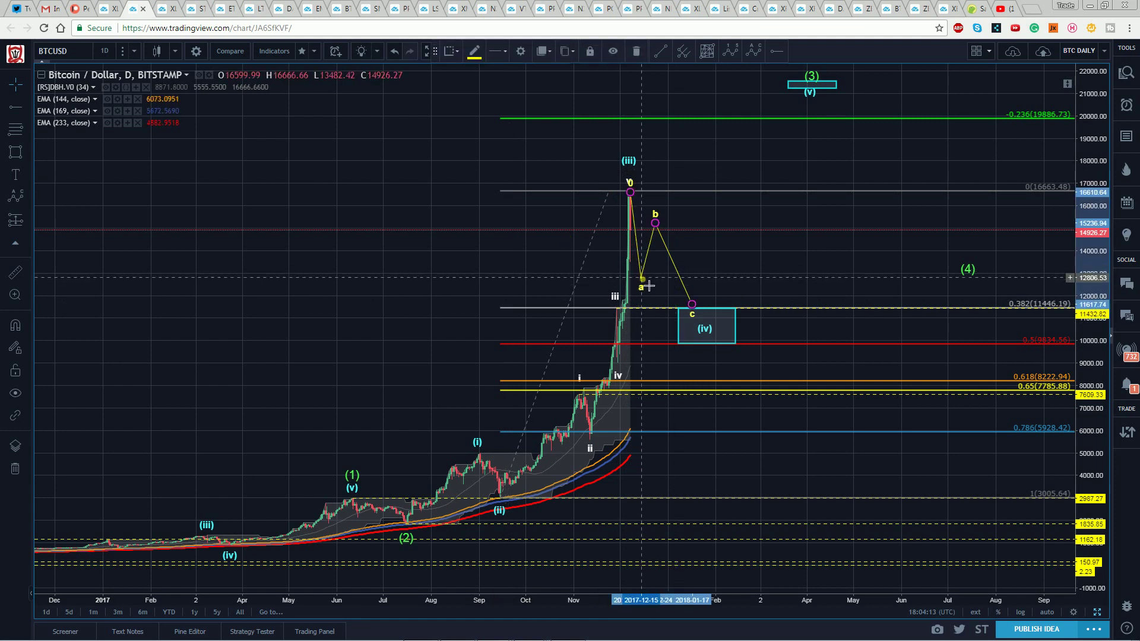
{"action": "left_click", "coordinate": [456, 203]}
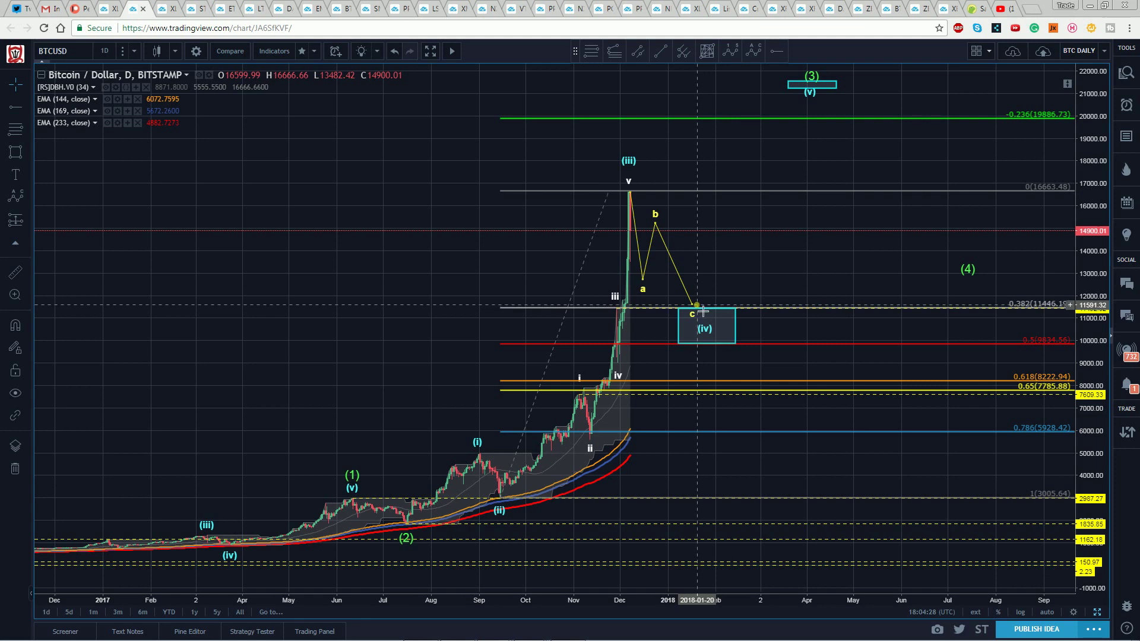
{"action": "left_click", "coordinate": [444, 275]}
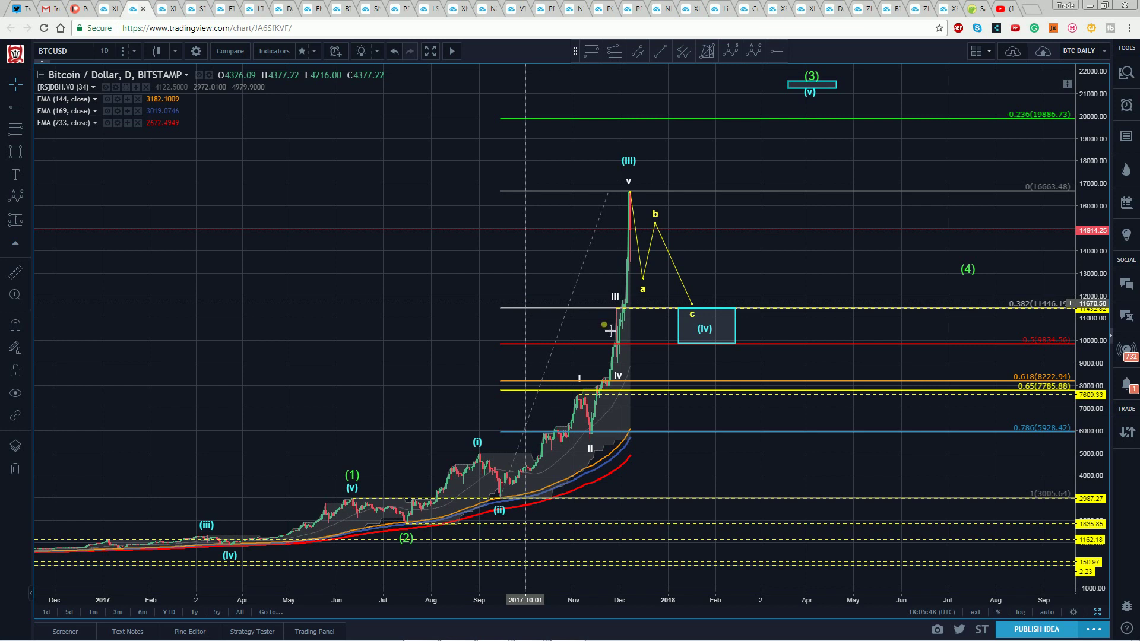
Step: Return to the four-chart layout and maximize the 60-minute Bitcoin / Dollar chart
{"action": "left_click_drag", "start_coordinate": [643, 600], "coordinate": [597, 603]}
{"action": "left_click", "coordinate": [583, 230]}
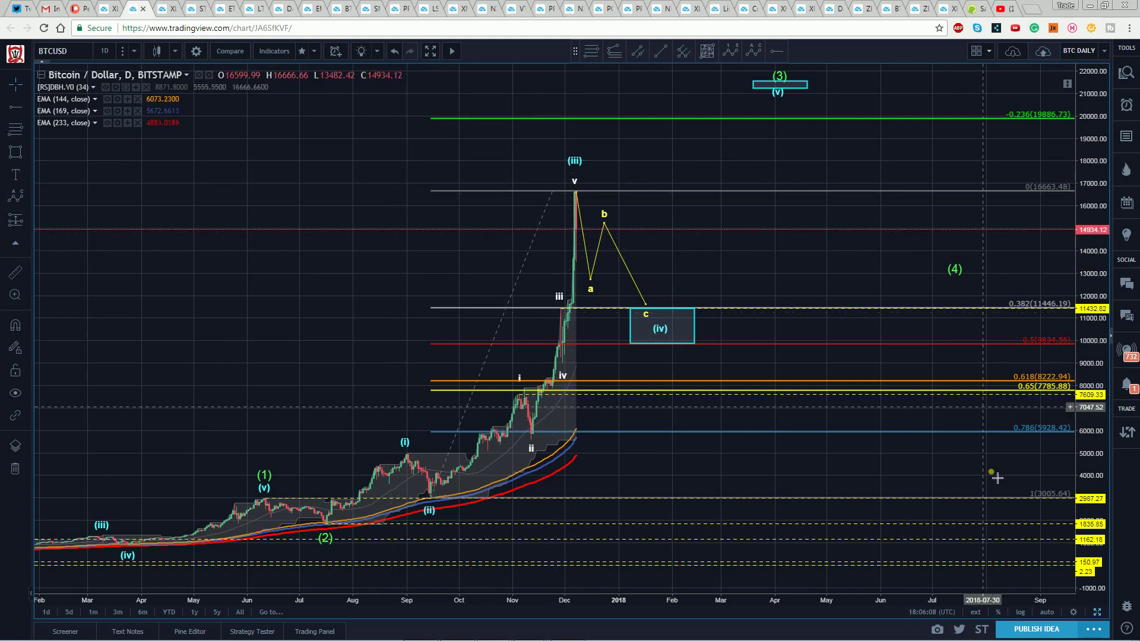
{"action": "left_click", "coordinate": [1098, 611]}
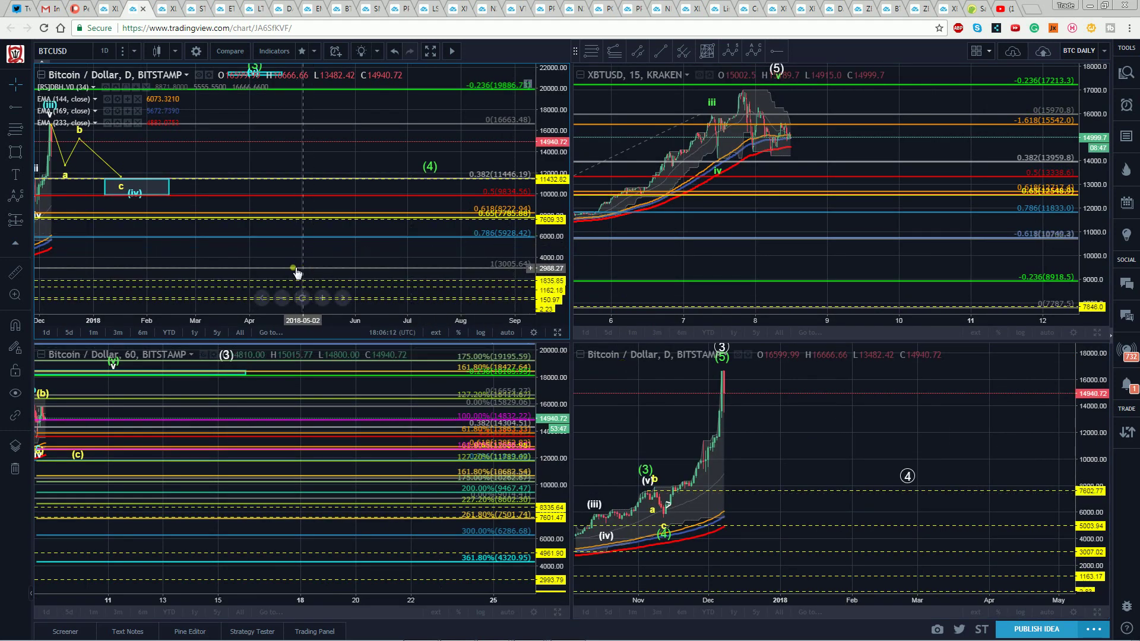
{"action": "left_click", "coordinate": [557, 612]}
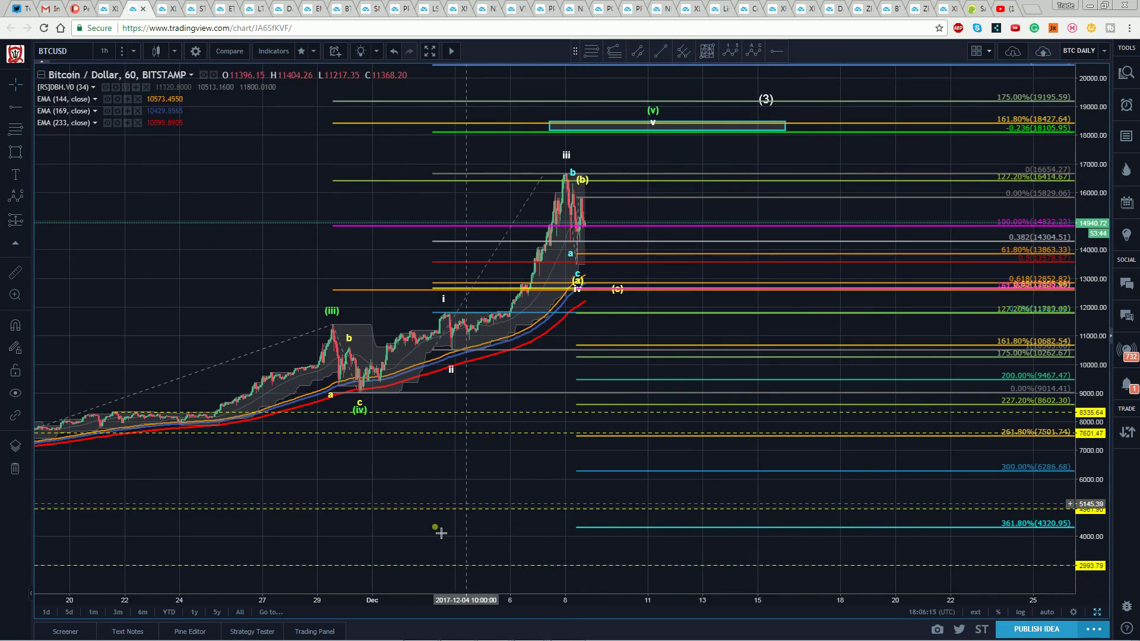
Step: Examine the hourly wave count from the wave (iv) low through the wave iii peak and the following a-b-c correction
{"action": "left_click_drag", "start_coordinate": [487, 604], "coordinate": [219, 549]}
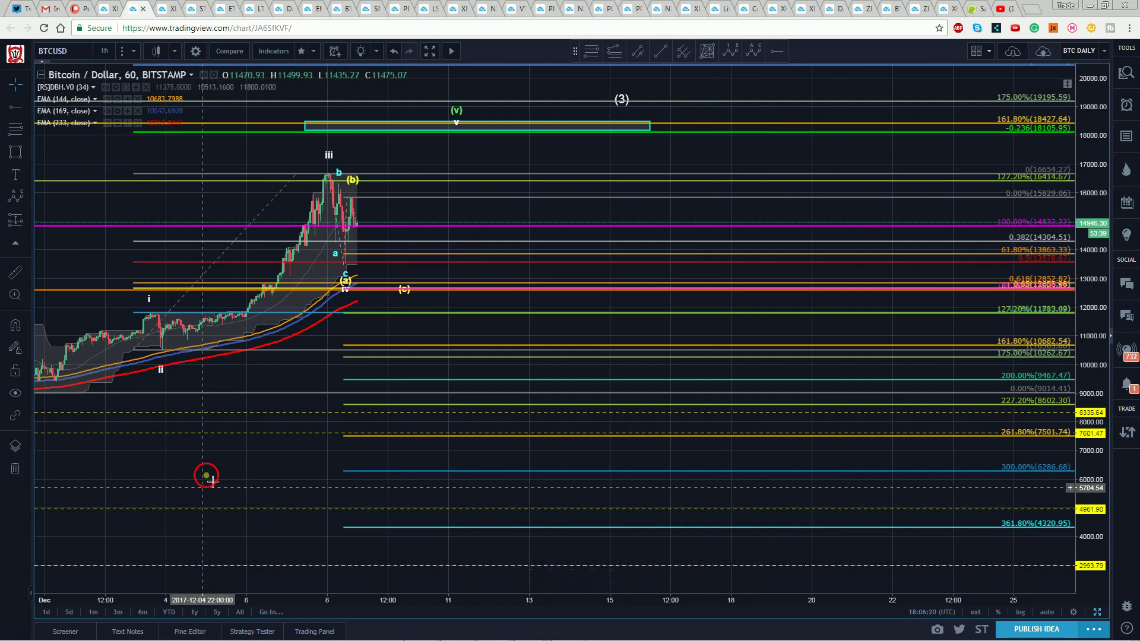
{"action": "left_click_drag", "start_coordinate": [204, 474], "coordinate": [700, 507]}
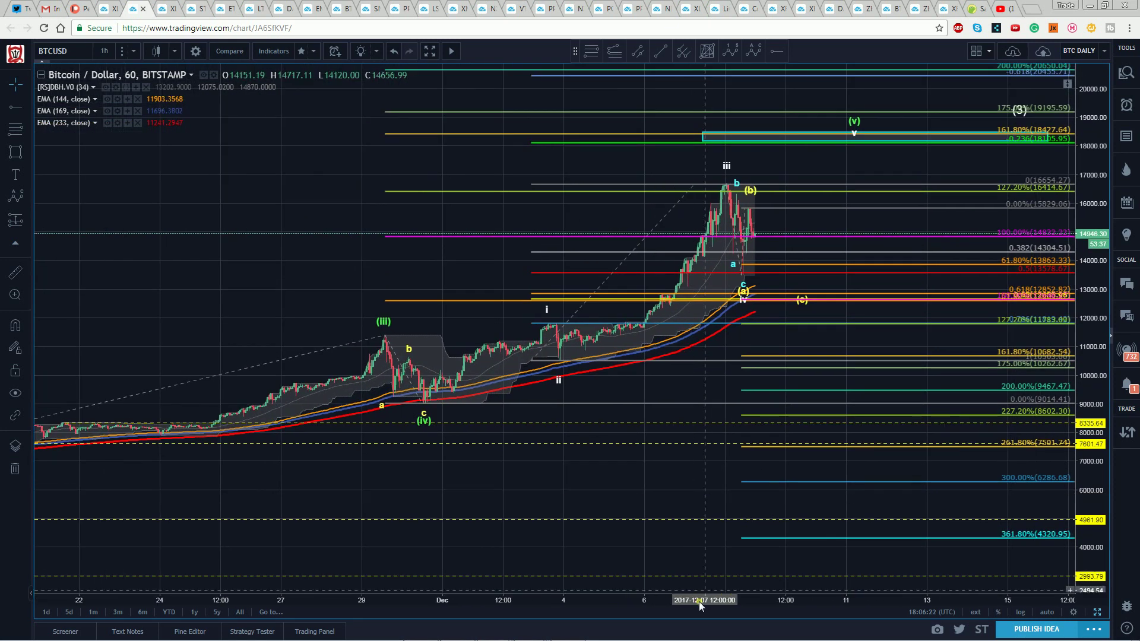
{"action": "left_click_drag", "start_coordinate": [700, 600], "coordinate": [486, 605]}
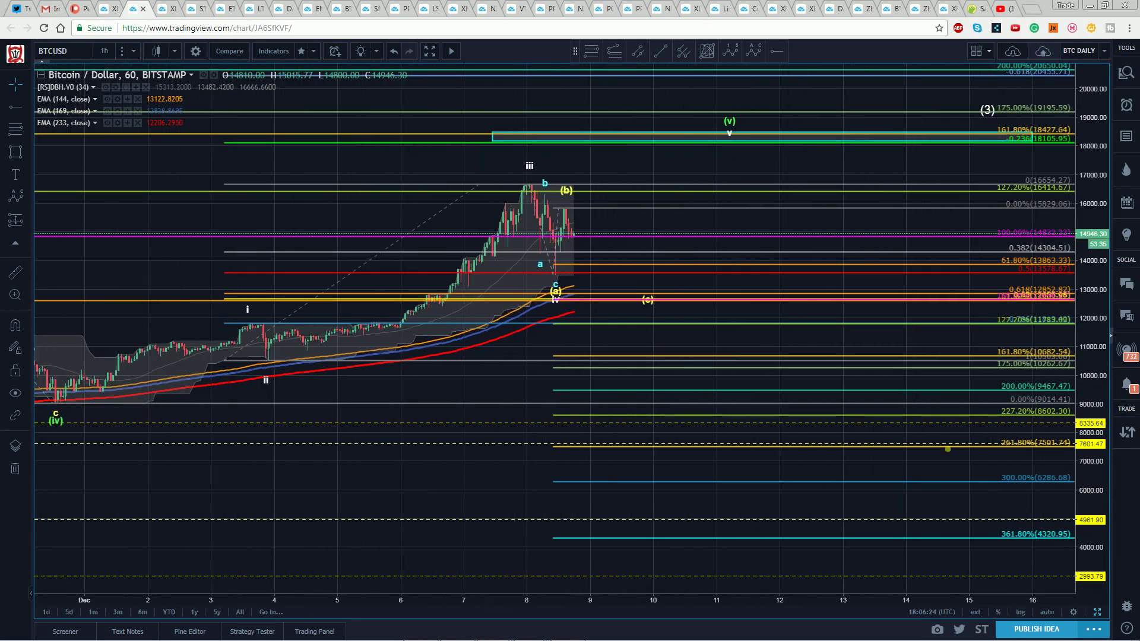
{"action": "left_click_drag", "start_coordinate": [1102, 321], "coordinate": [1102, 140]}
{"action": "left_click_drag", "start_coordinate": [430, 414], "coordinate": [446, 439]}
{"action": "left_click_drag", "start_coordinate": [438, 477], "coordinate": [436, 502]}
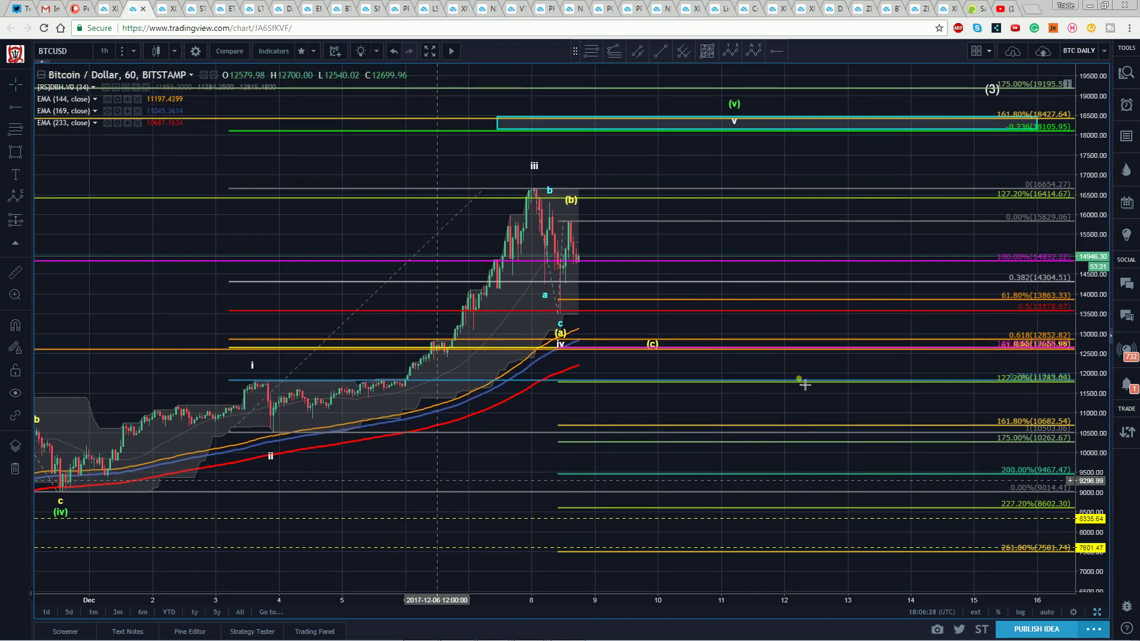
{"action": "left_click_drag", "start_coordinate": [1093, 233], "coordinate": [1092, 142]}
{"action": "left_click", "coordinate": [315, 510]}
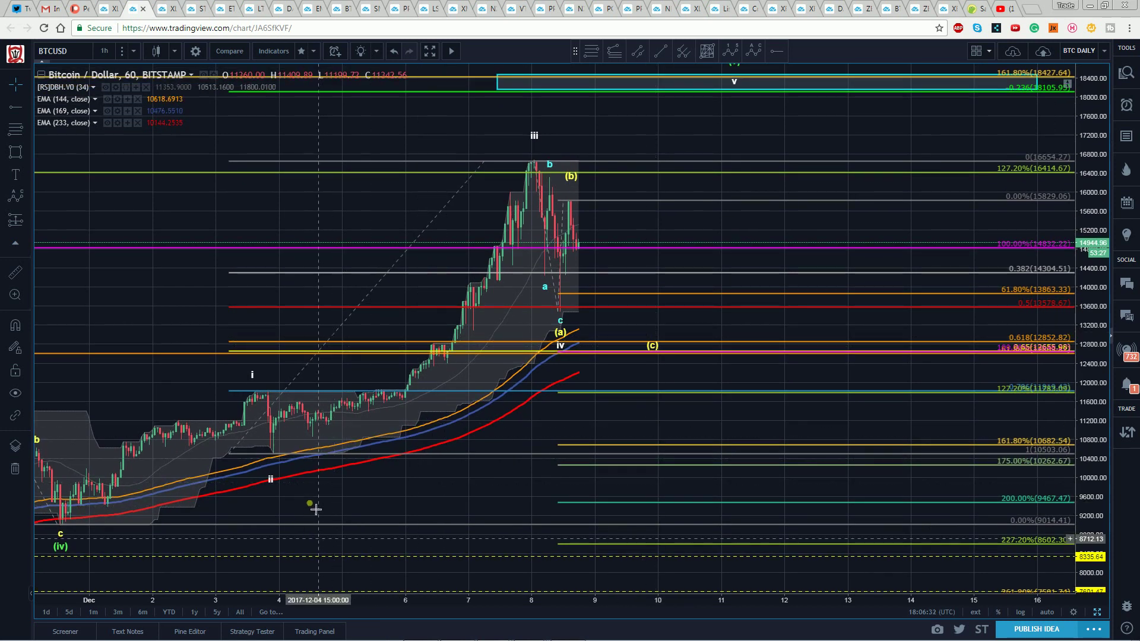
{"action": "left_click_drag", "start_coordinate": [325, 505], "coordinate": [338, 501]}
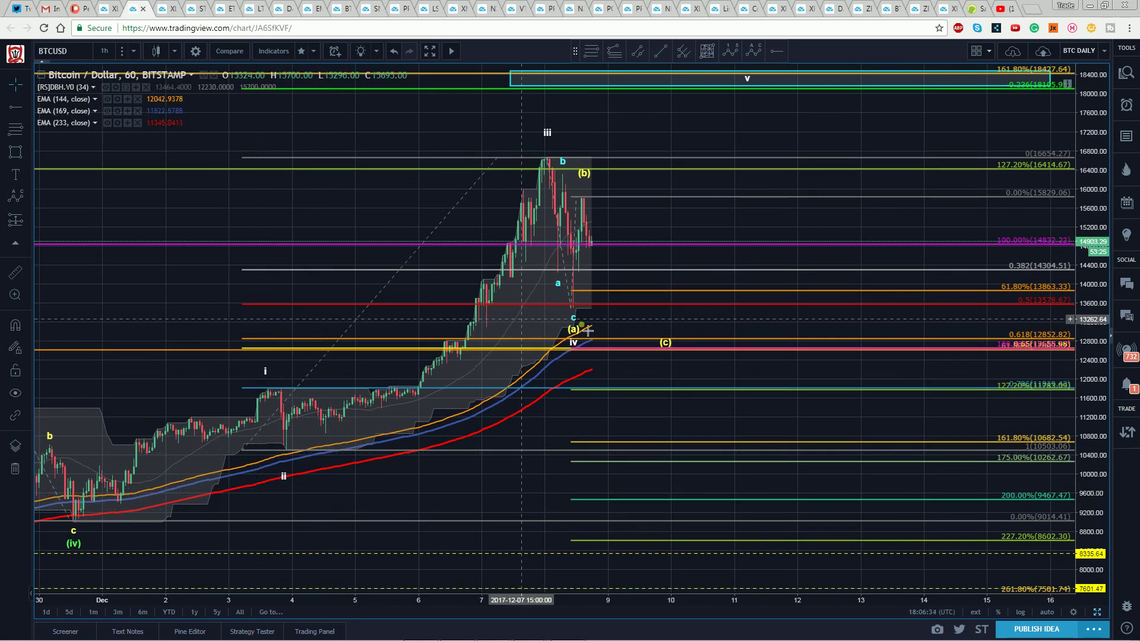
Step: Delete the hourly chart's upward Fibonacci extension with the 16414.67 and 18427.64 levels, along with the target box around the projected wave v
{"action": "left_click", "coordinate": [573, 344]}
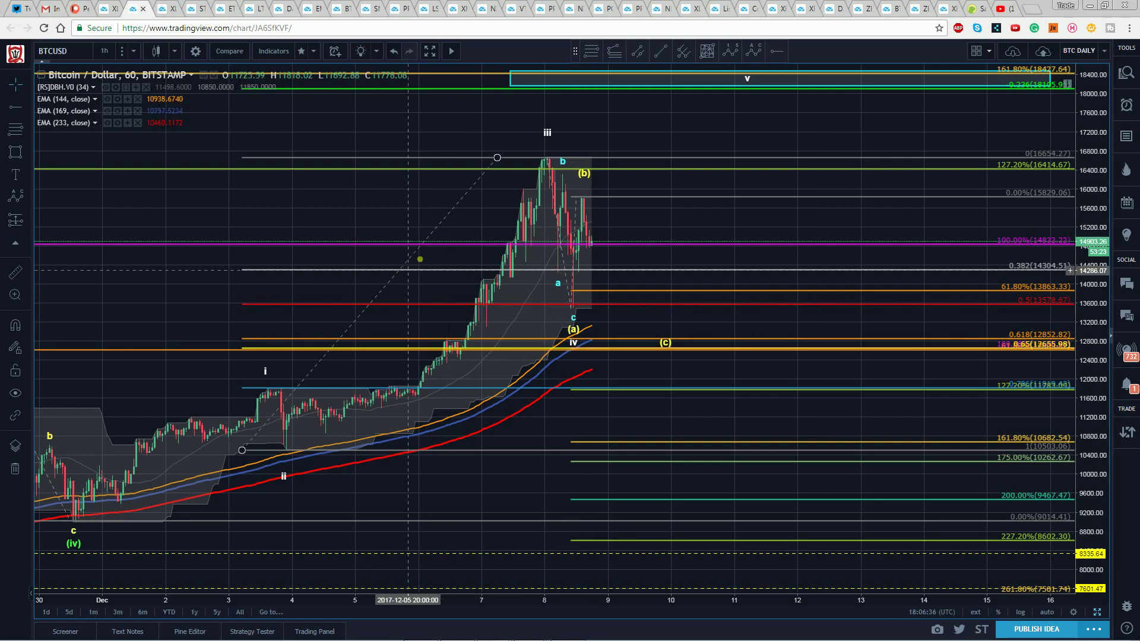
{"action": "left_click", "coordinate": [361, 172]}
{"action": "left_click", "coordinate": [360, 169]}
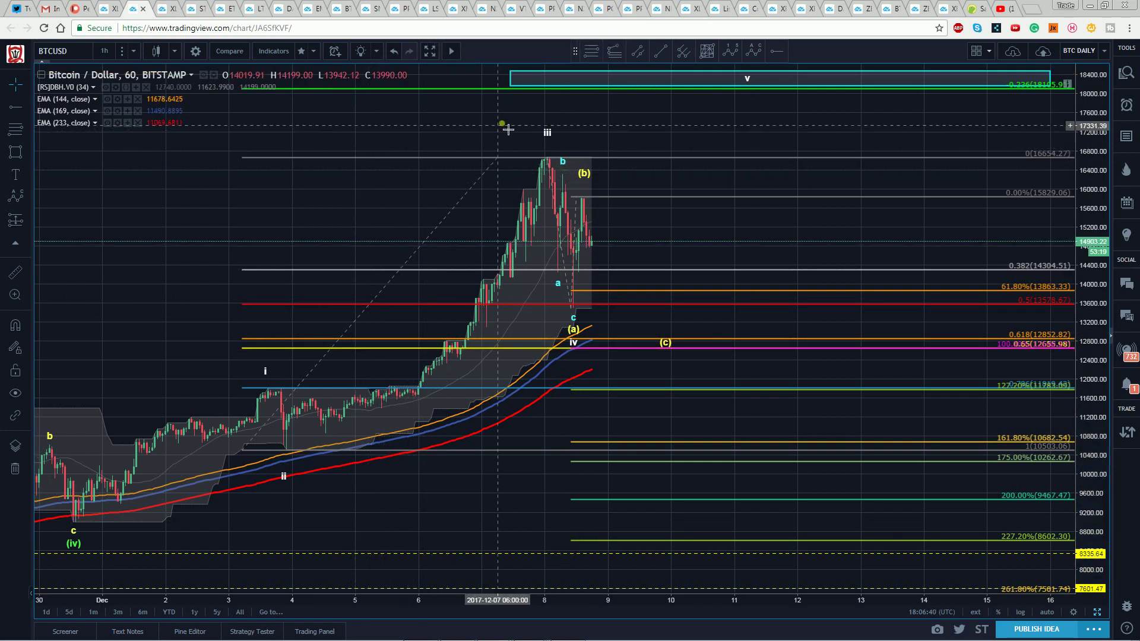
{"action": "left_click", "coordinate": [511, 72]}
{"action": "key", "text": "Delete"}
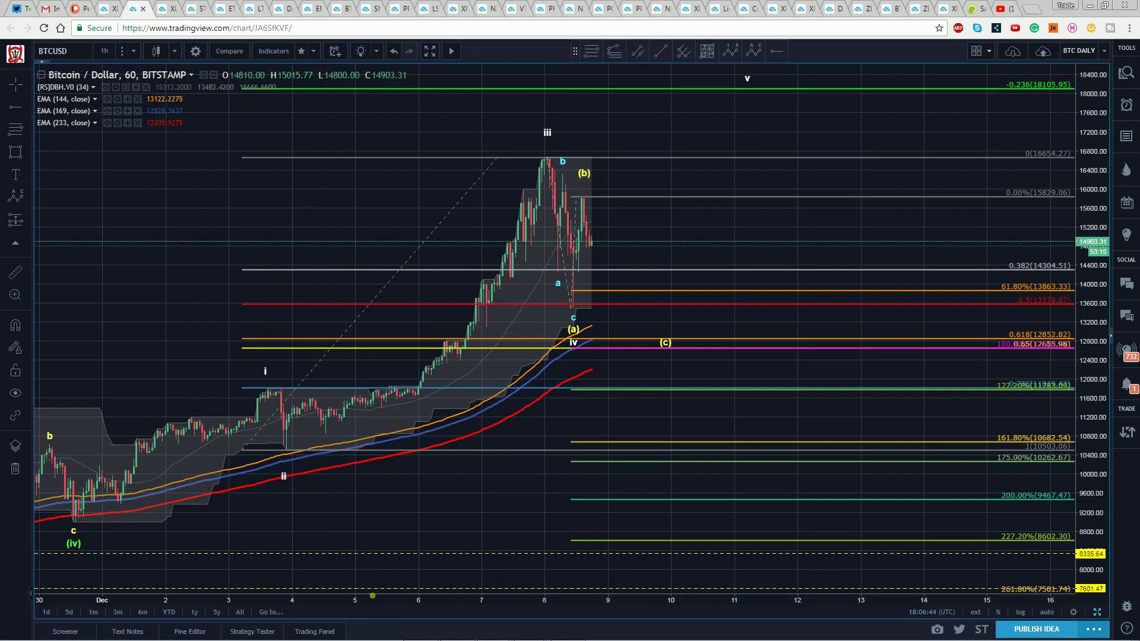
Step: Move the hourly chart's wave ii label slightly up, closer beneath its price low
{"action": "left_click_drag", "start_coordinate": [372, 595], "coordinate": [348, 596]}
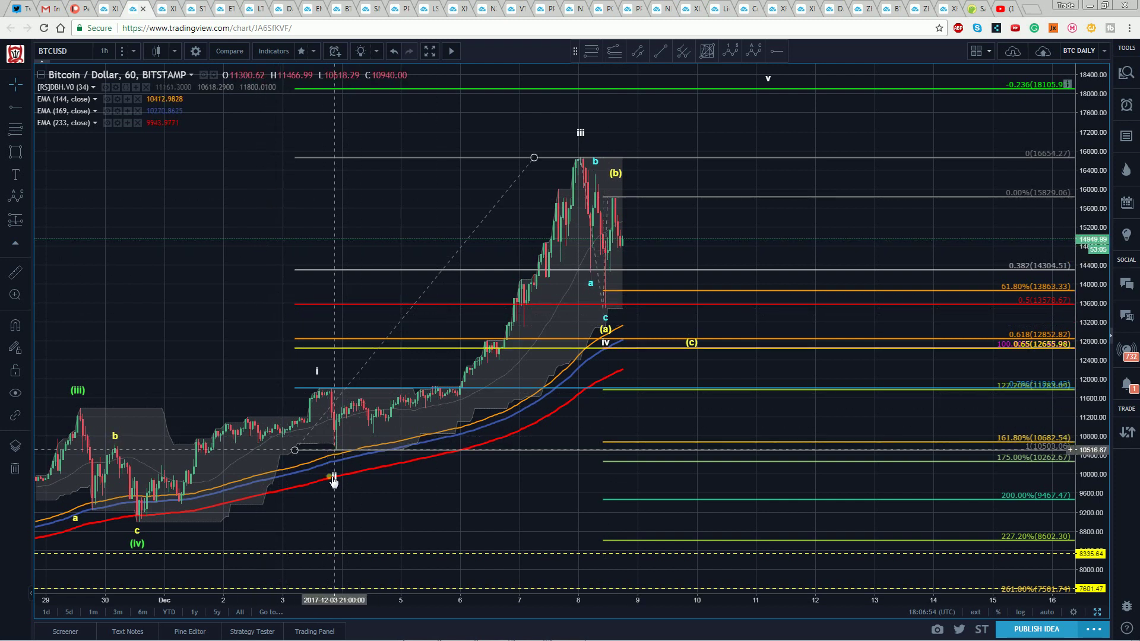
{"action": "left_click_drag", "start_coordinate": [336, 478], "coordinate": [342, 467]}
{"action": "left_click", "coordinate": [222, 375]}
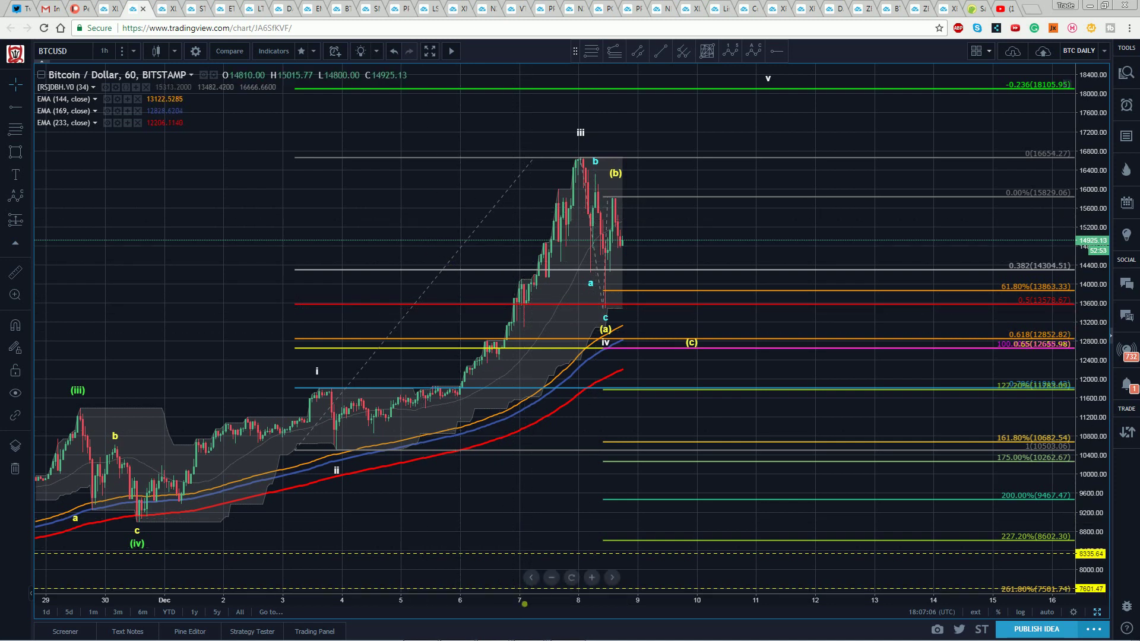
Step: Move the downward Fibonacci extension's low anchor on the hourly chart onto the wave c low
{"action": "scroll", "coordinate": [487, 522], "scroll_direction": "up", "scroll_amount": 1}
{"action": "left_click", "coordinate": [17, 295]}
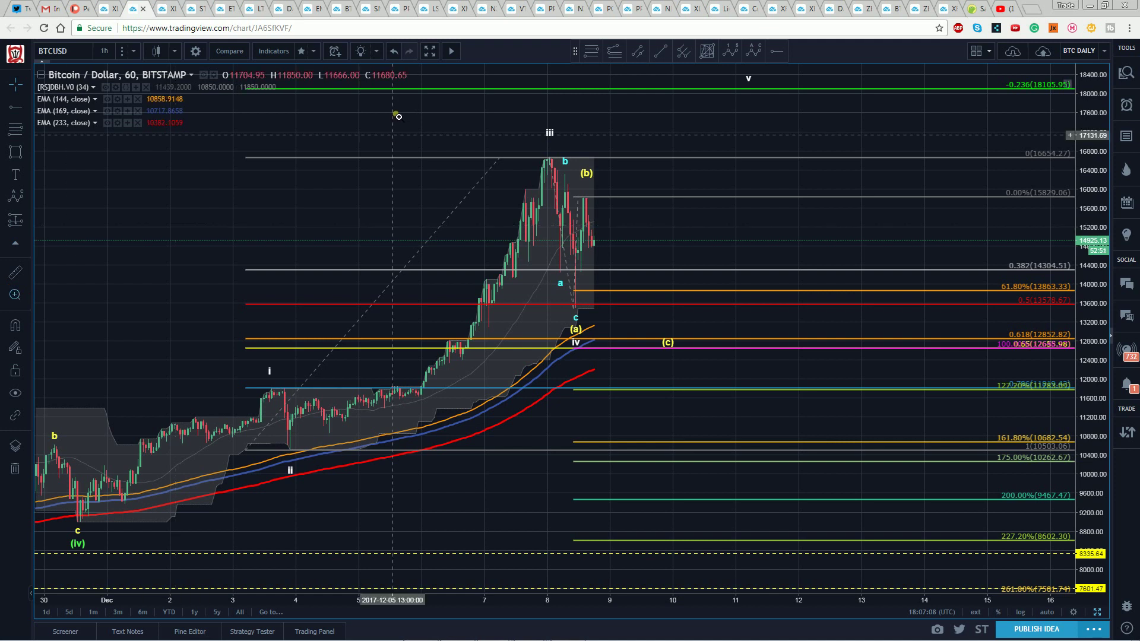
{"action": "left_click_drag", "start_coordinate": [392, 114], "coordinate": [733, 434]}
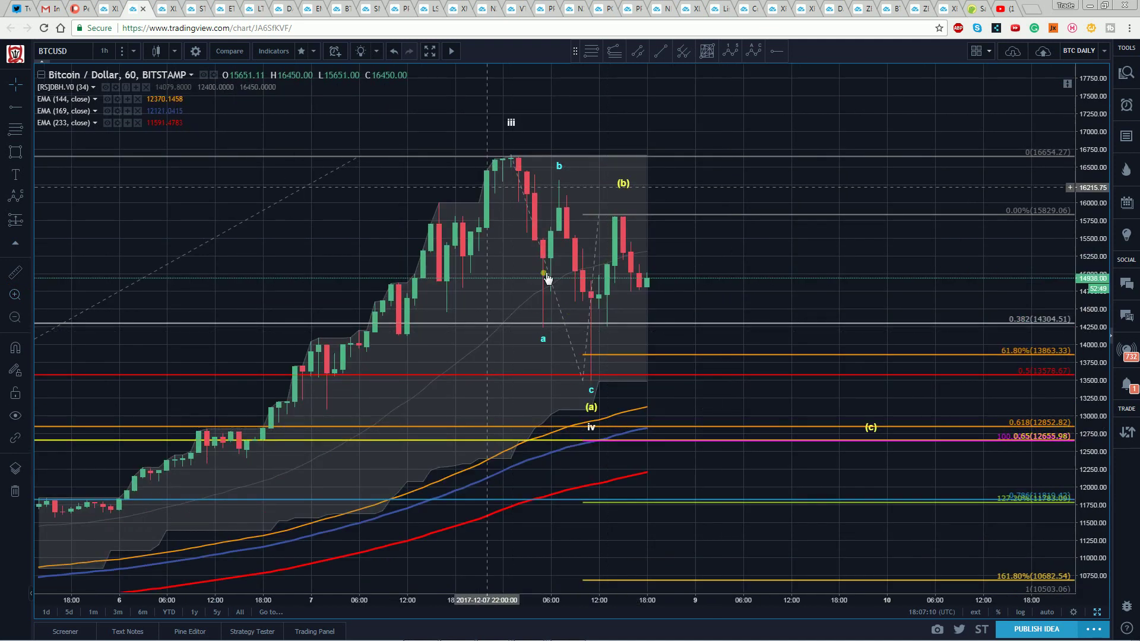
{"action": "left_click_drag", "start_coordinate": [585, 388], "coordinate": [593, 389]}
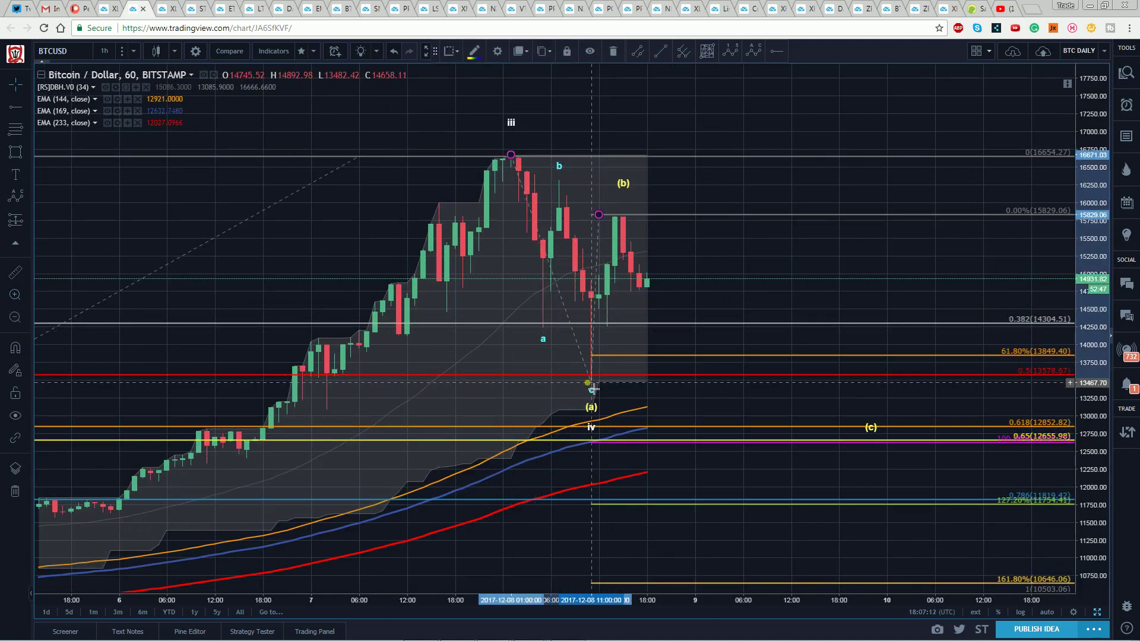
{"action": "left_click", "coordinate": [413, 230]}
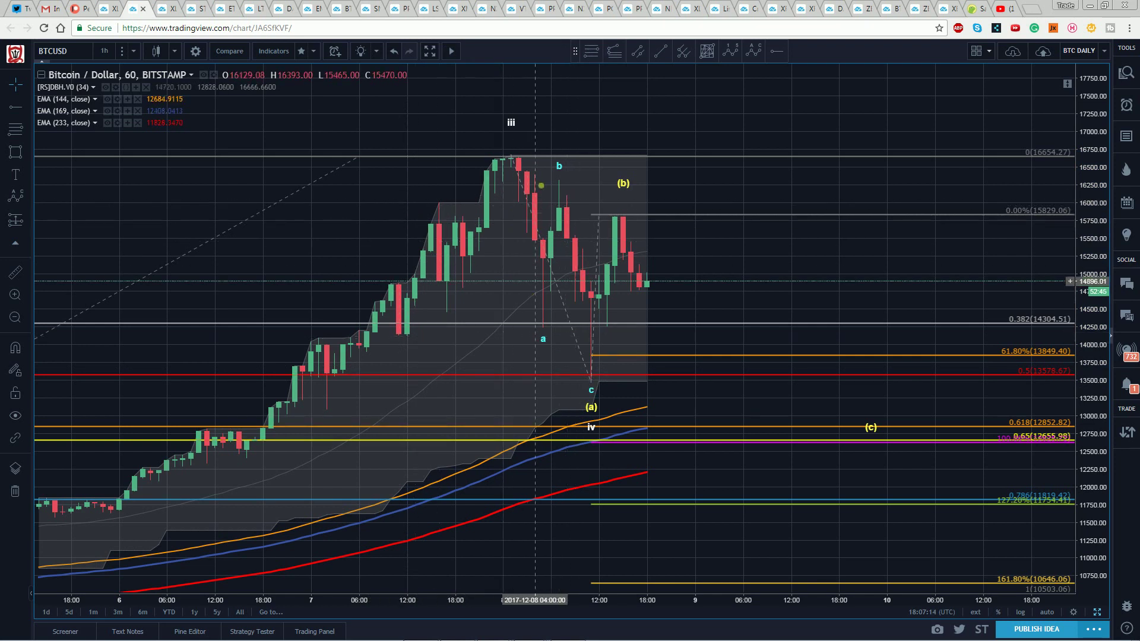
Step: Raise the upper anchor of the large Fibonacci retracement at the hourly wave iii high to 16680.17
{"action": "left_click_drag", "start_coordinate": [565, 602], "coordinate": [608, 605]}
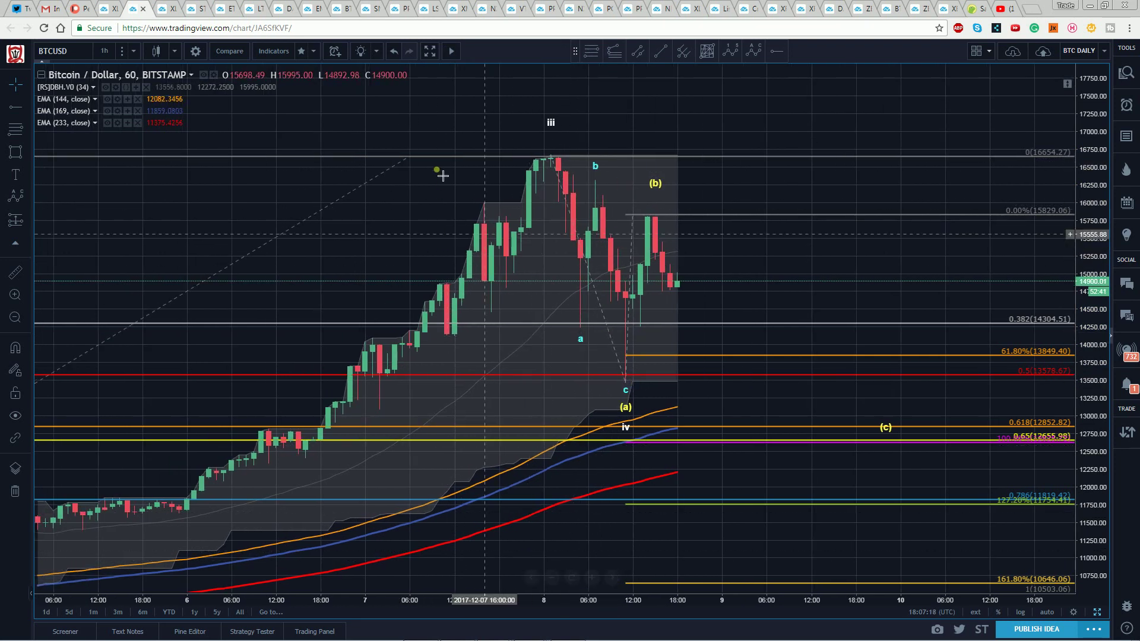
{"action": "left_click_drag", "start_coordinate": [418, 126], "coordinate": [388, 123]}
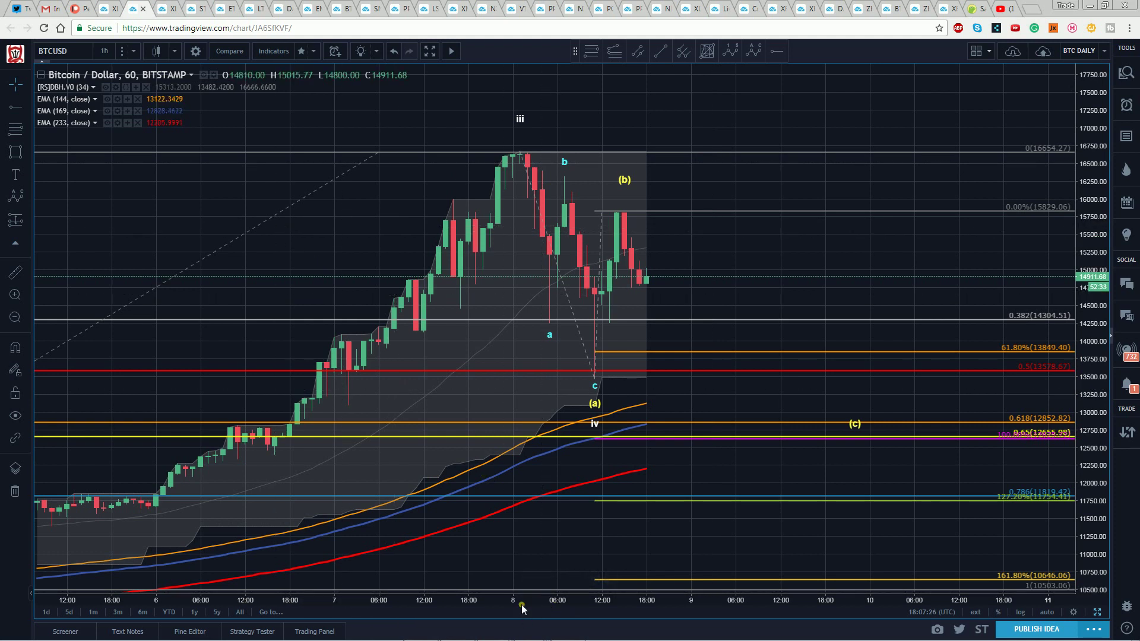
{"action": "left_click_drag", "start_coordinate": [521, 604], "coordinate": [561, 603]}
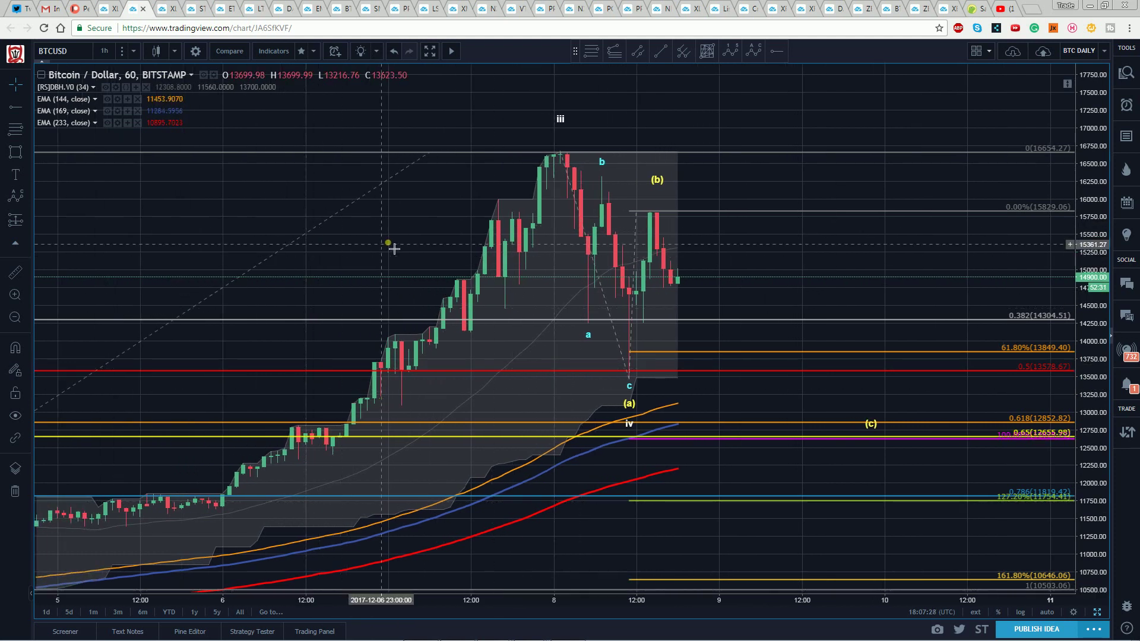
{"action": "left_click_drag", "start_coordinate": [368, 257], "coordinate": [361, 254]}
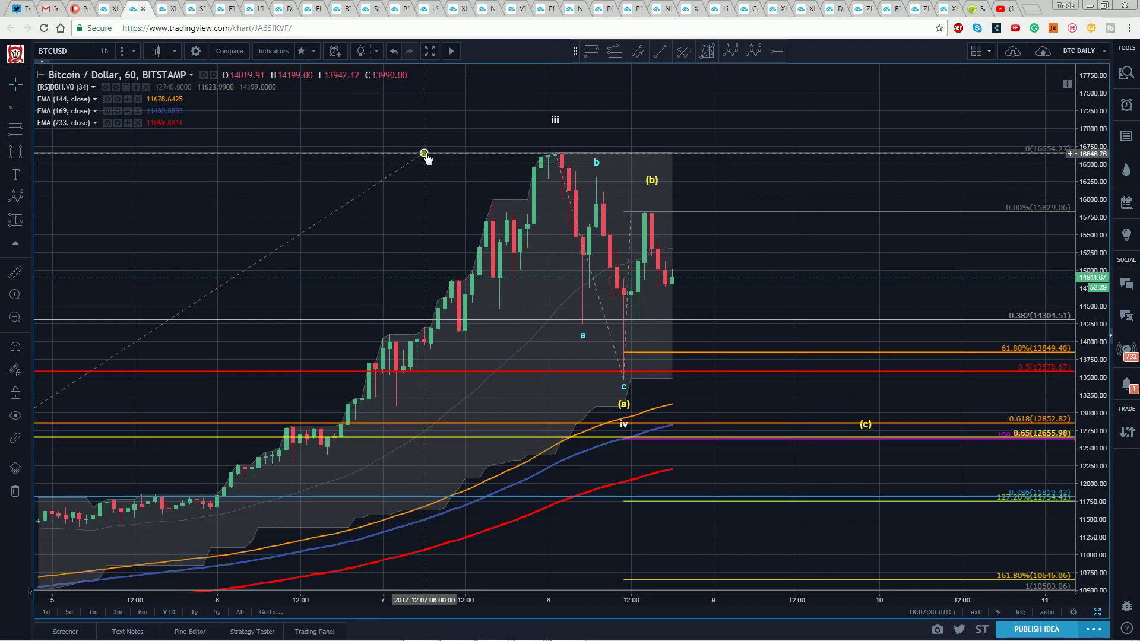
{"action": "left_click_drag", "start_coordinate": [425, 154], "coordinate": [438, 157]}
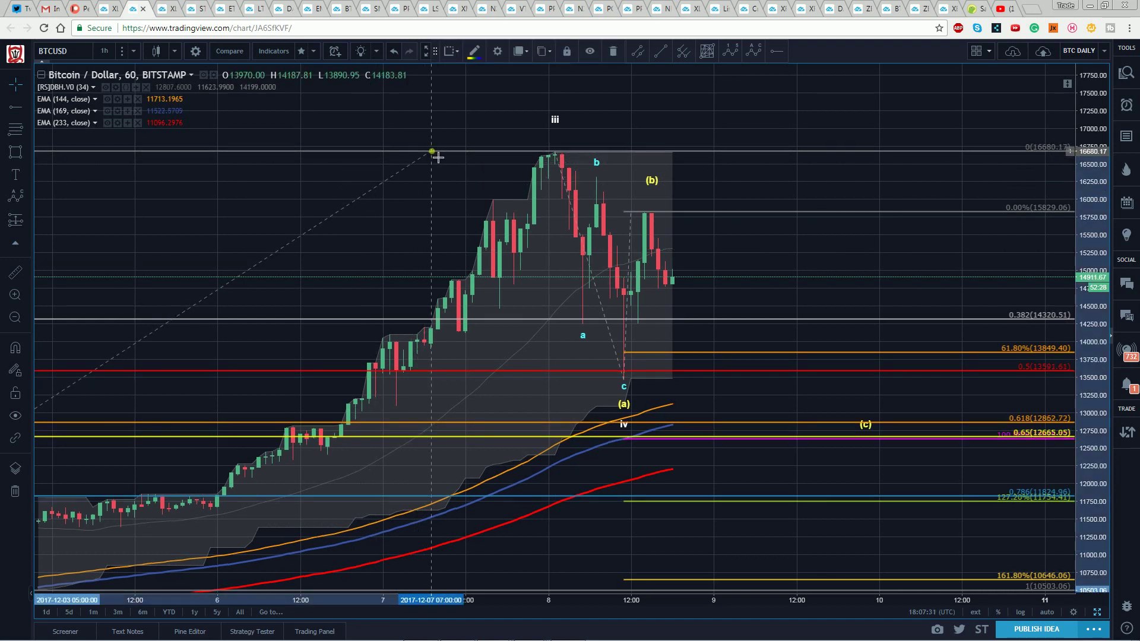
{"action": "left_click", "coordinate": [318, 173]}
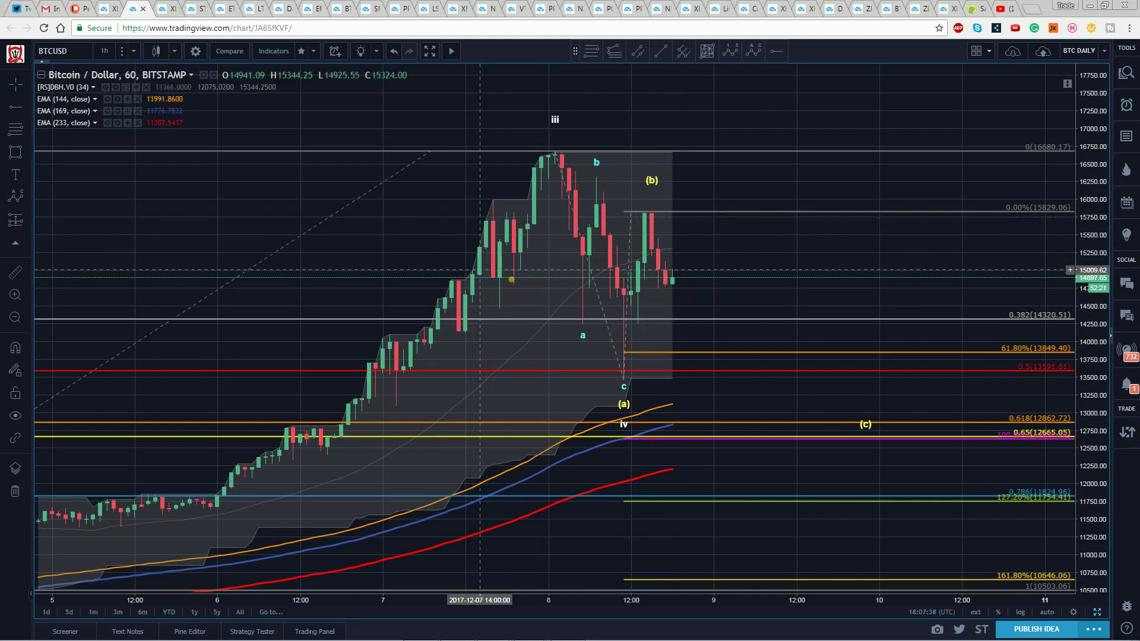
Step: Move the yellow projected wave (c) label earlier and slightly lower, placing its point at about 12822 on December 9
{"action": "left_click_drag", "start_coordinate": [542, 599], "coordinate": [578, 599]}
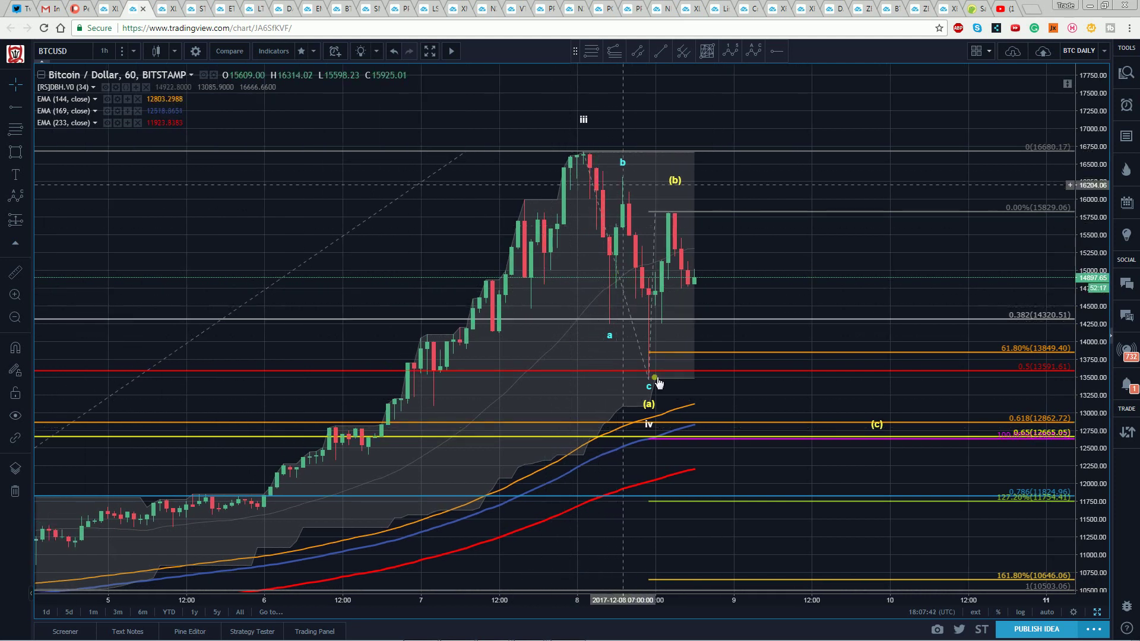
{"action": "left_click", "coordinate": [651, 399]}
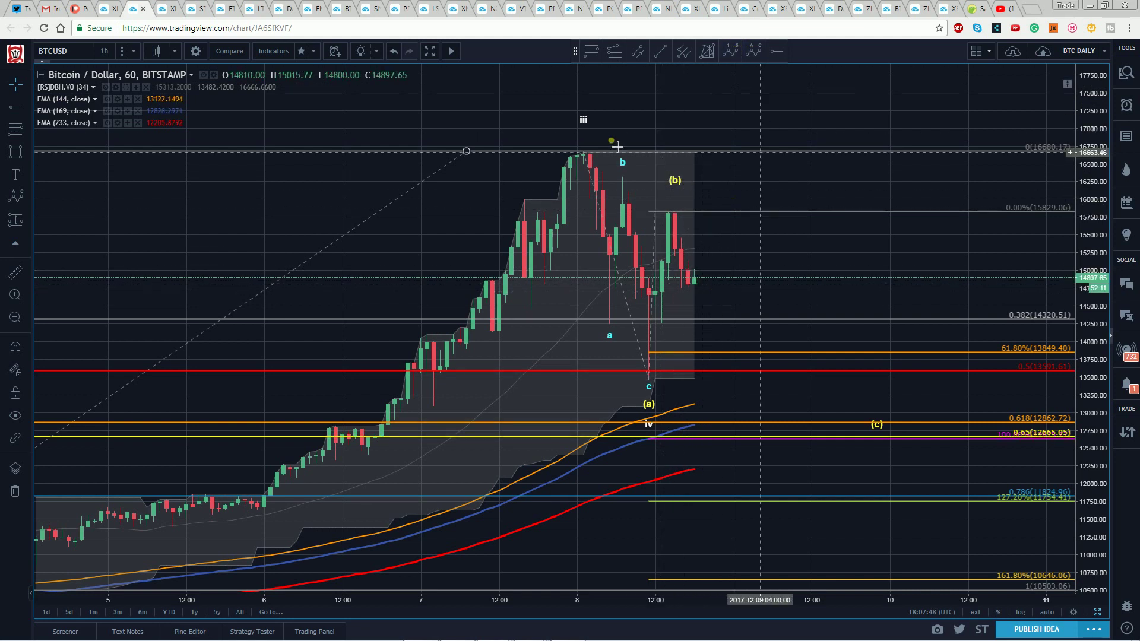
{"action": "left_click", "coordinate": [585, 124]}
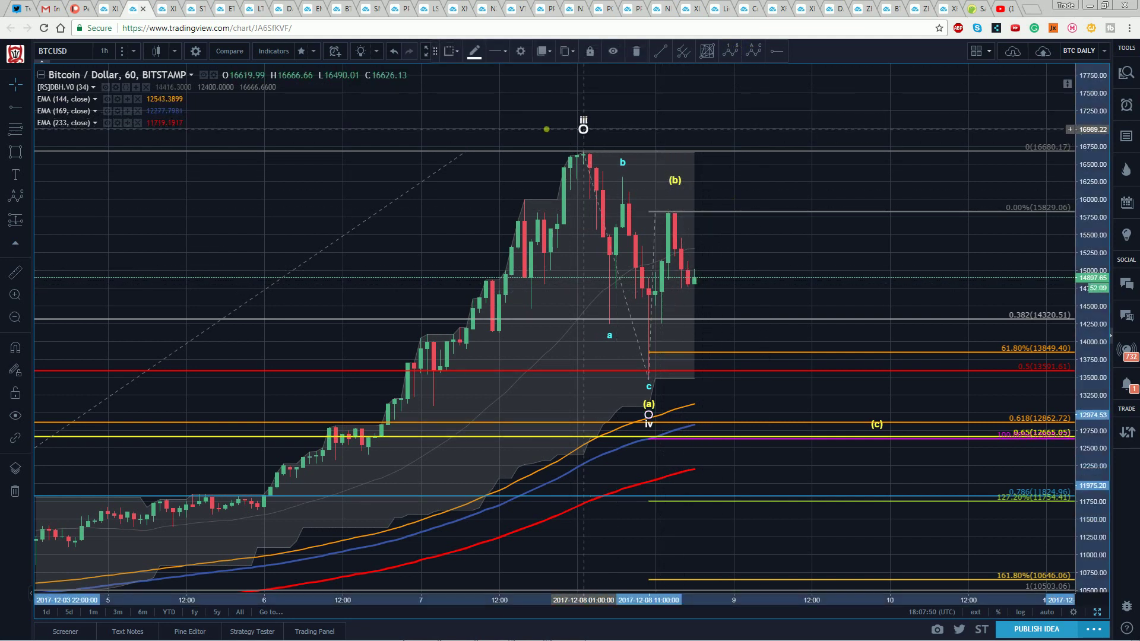
{"action": "left_click", "coordinate": [626, 244]}
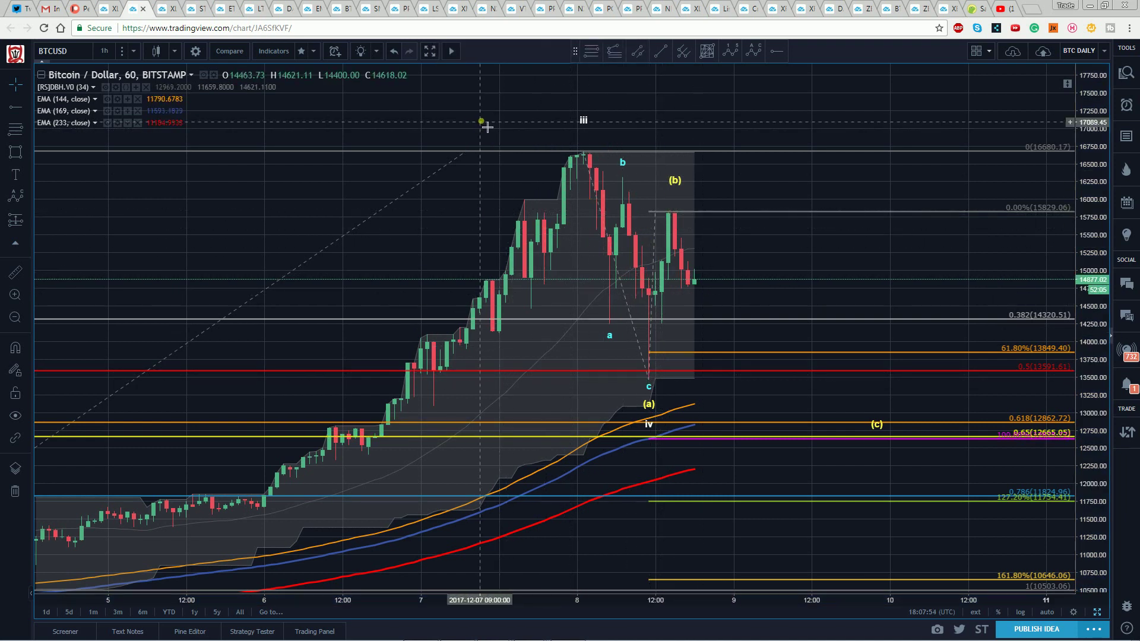
{"action": "left_click_drag", "start_coordinate": [531, 600], "coordinate": [557, 599]}
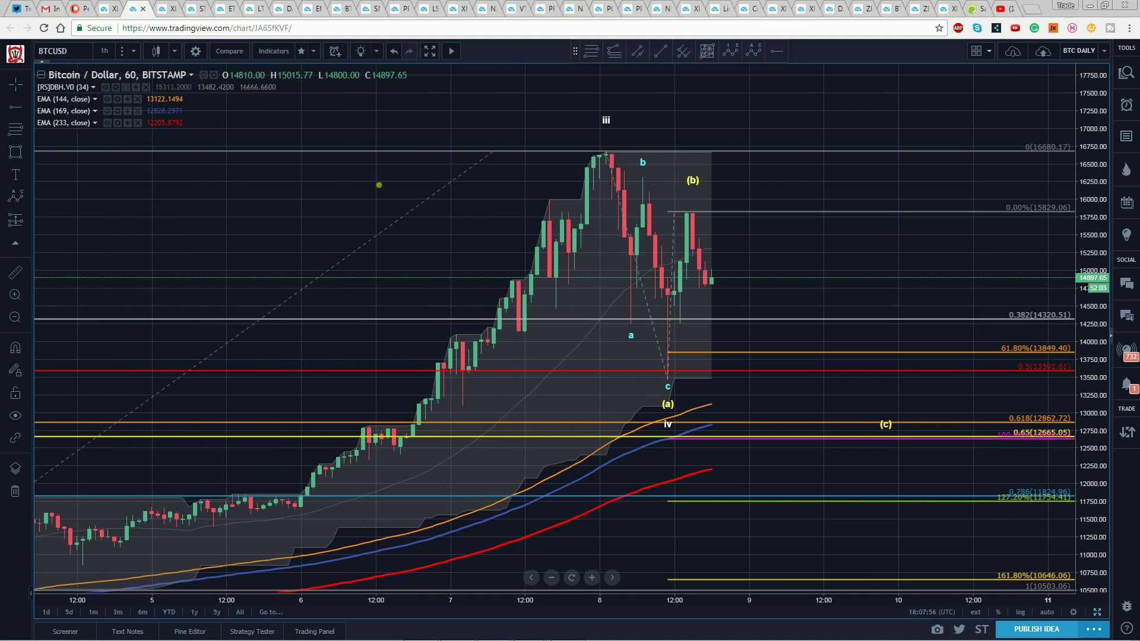
{"action": "left_click_drag", "start_coordinate": [387, 137], "coordinate": [314, 122]}
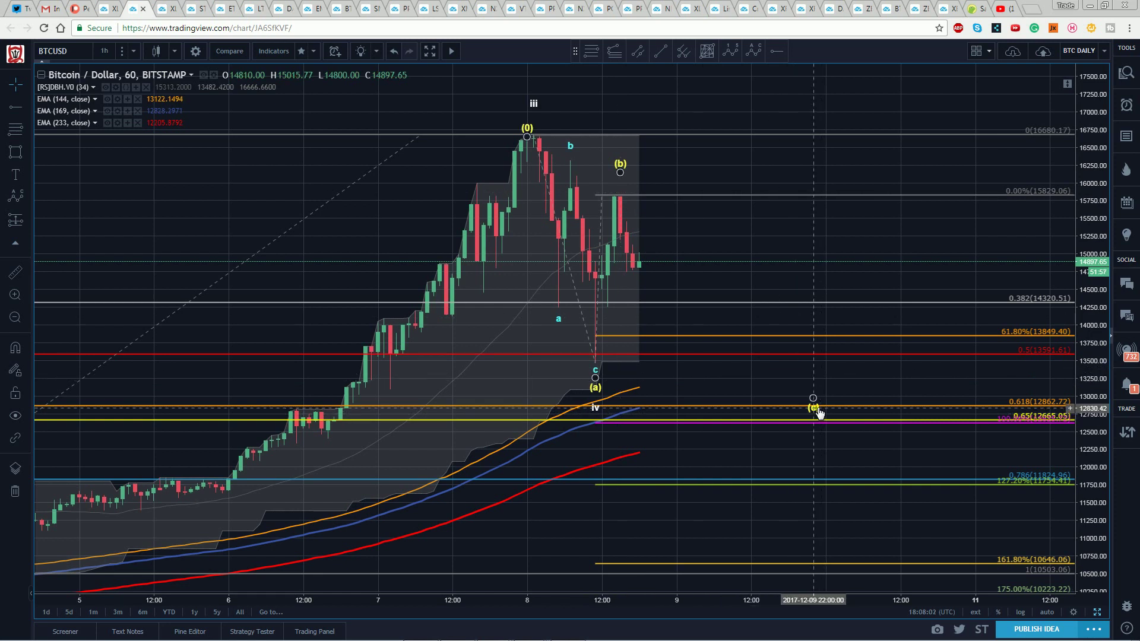
{"action": "left_click_drag", "start_coordinate": [819, 412], "coordinate": [797, 414]}
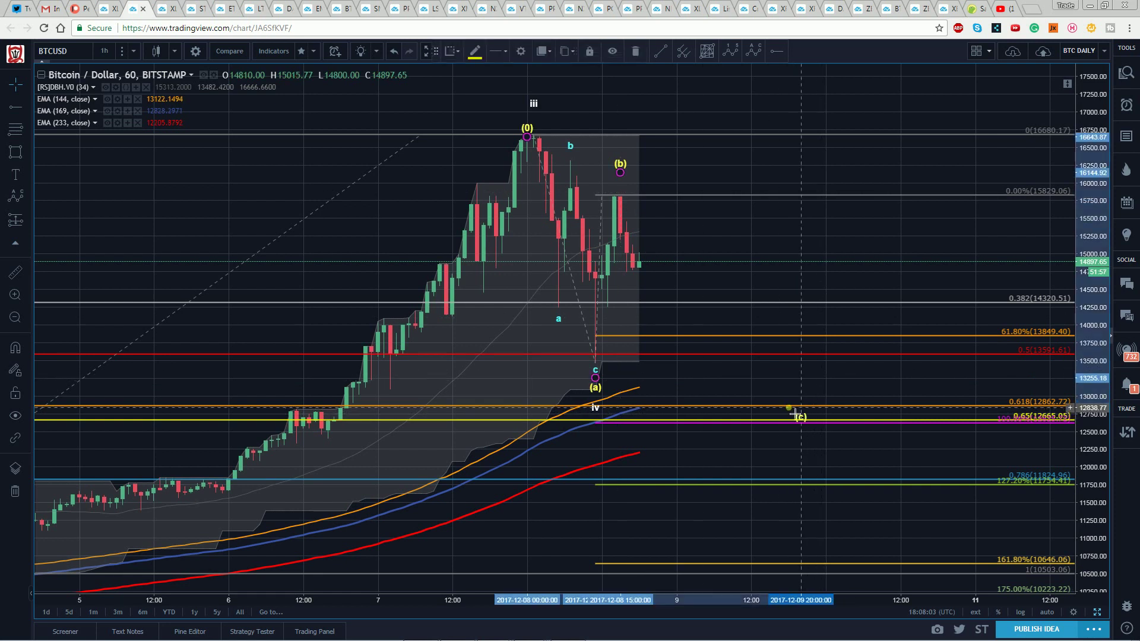
{"action": "left_click", "coordinate": [402, 110]}
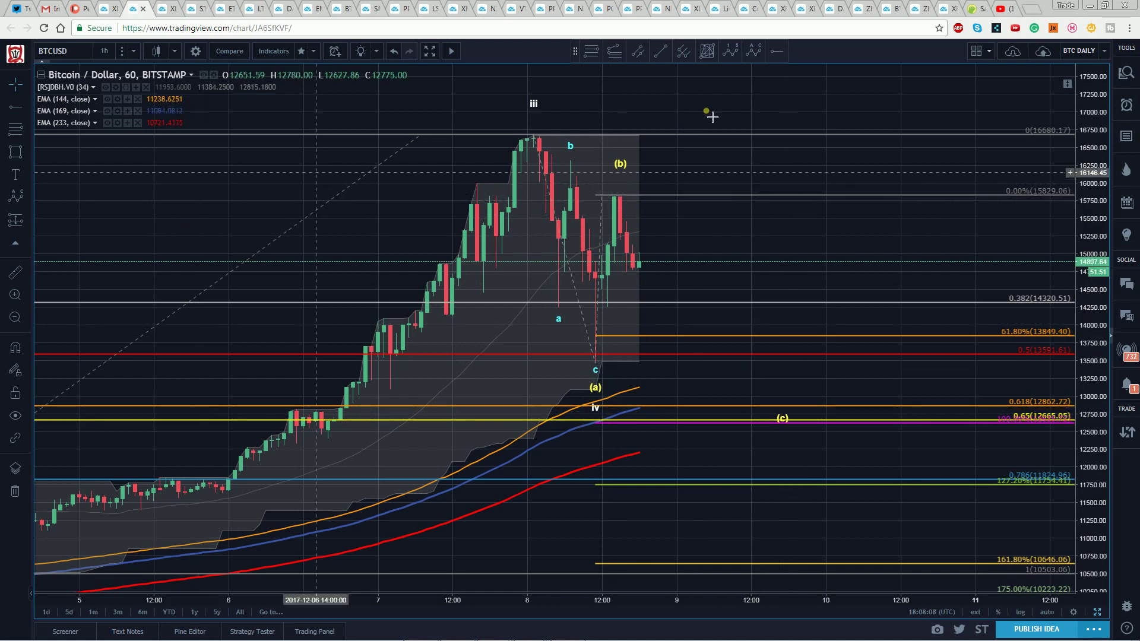
Step: Draw a cyan five-wave Elliott impulse from the wave (b) high, with (i) near 14660, (ii) near 15294, (iii) near 13457, (iv) near 14058 and (v) near 12830
{"action": "left_click", "coordinate": [730, 51]}
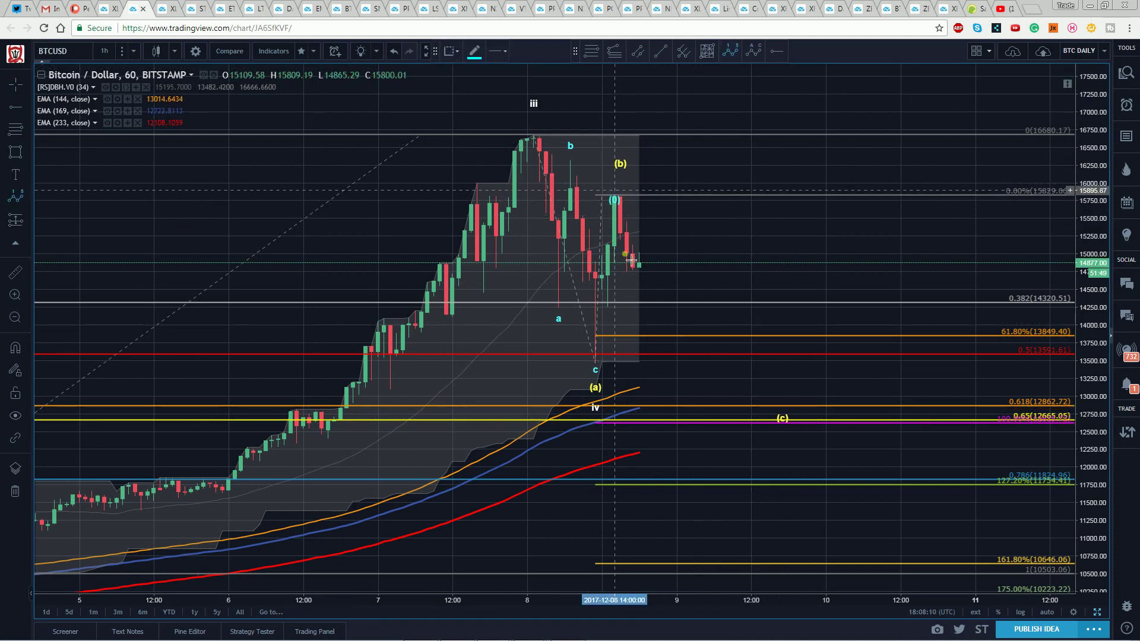
{"action": "left_click", "coordinate": [614, 190]}
{"action": "left_click", "coordinate": [632, 278]}
{"action": "left_click", "coordinate": [655, 228]}
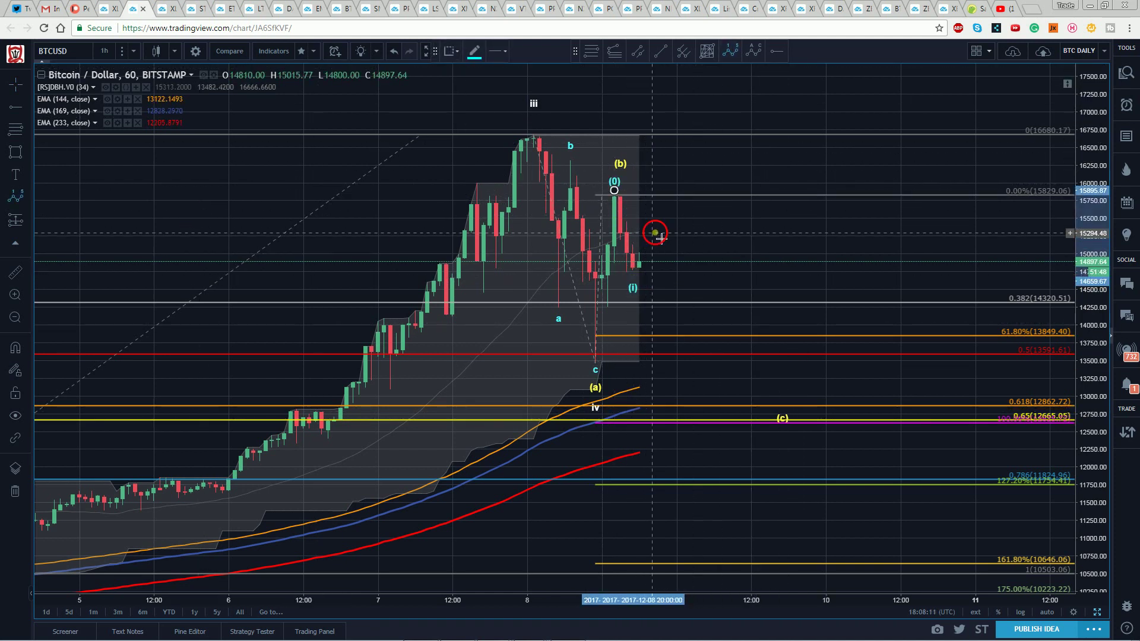
{"action": "left_click", "coordinate": [737, 334]}
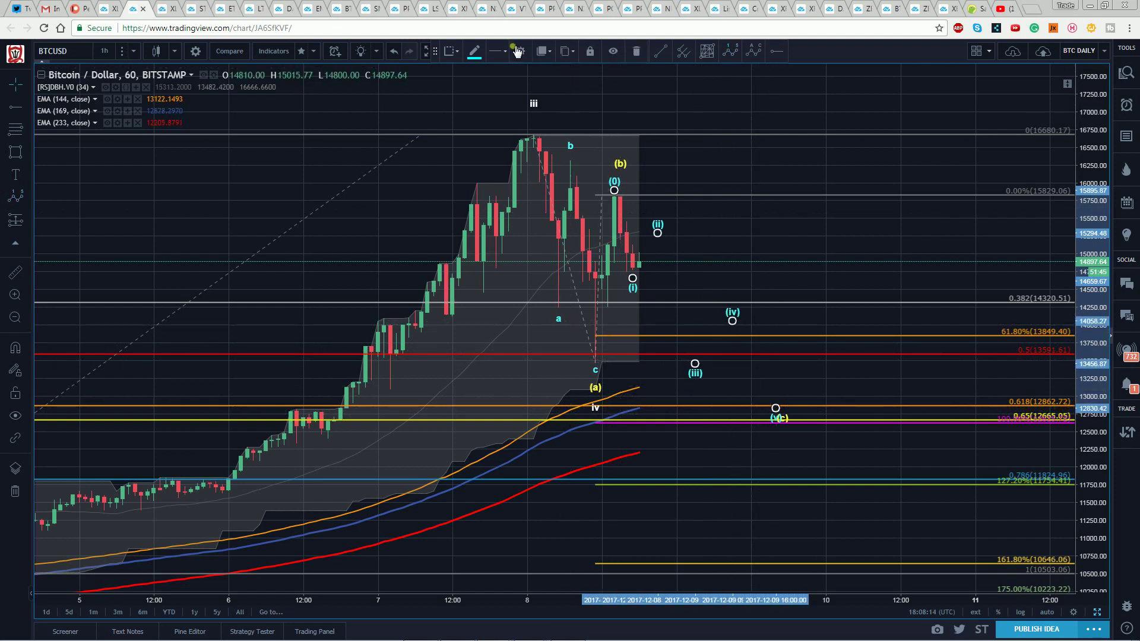
Step: Show the connecting wave line on the cyan Minuette impulse and align its (v) endpoint with the yellow (c) label
{"action": "double_click", "coordinate": [776, 408]}
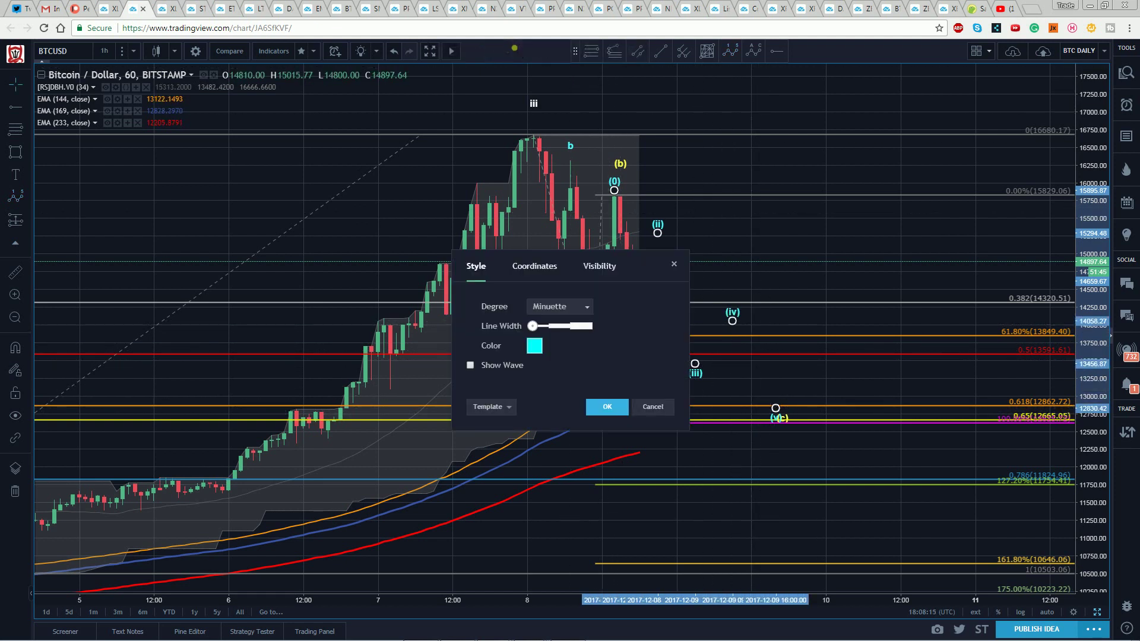
{"action": "left_click", "coordinate": [596, 407]}
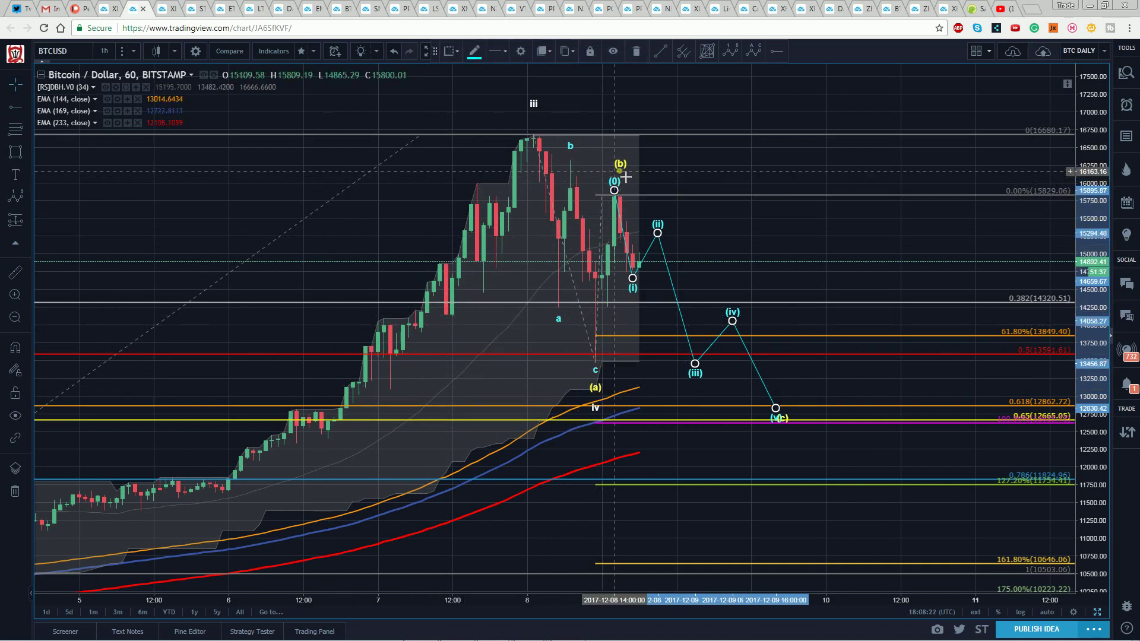
{"action": "left_click", "coordinate": [673, 165]}
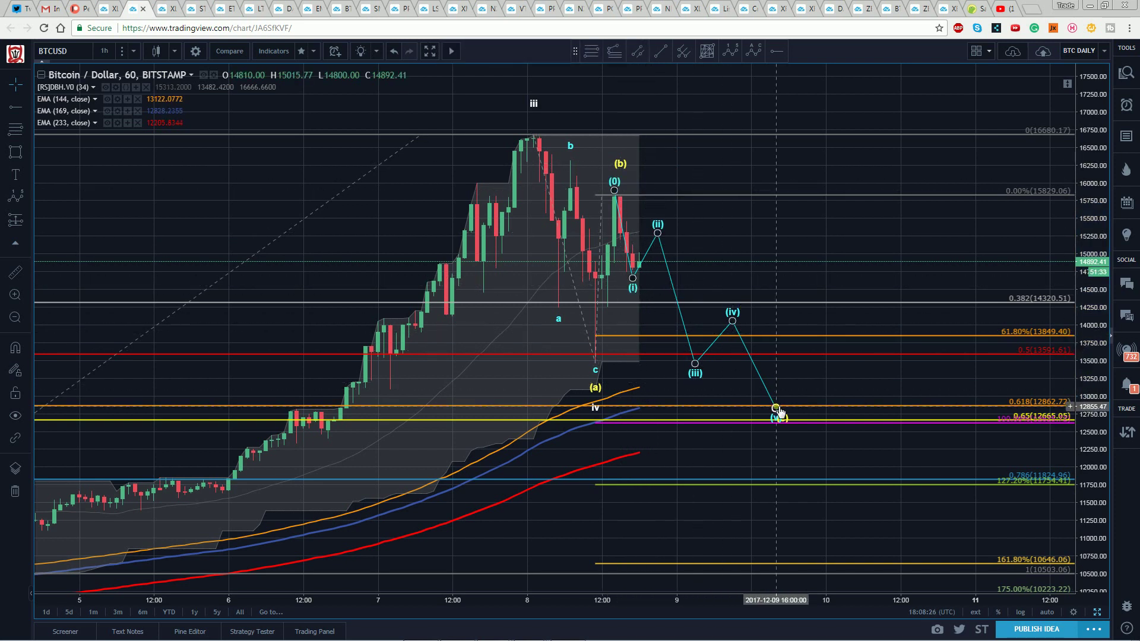
{"action": "left_click_drag", "start_coordinate": [780, 412], "coordinate": [786, 408]}
{"action": "left_click", "coordinate": [381, 234]}
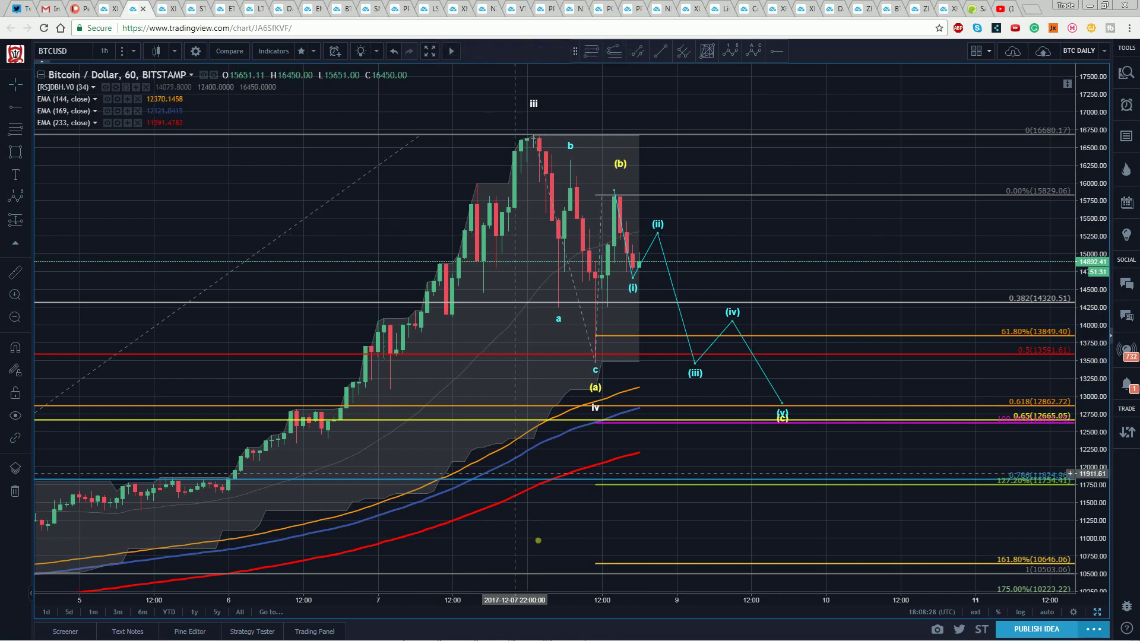
Step: Re-anchor the downward Fibonacci extension at the wave iii high near 16673, the wave c low at 13473.58 and the wave (b) high at 15879.18
{"action": "left_click_drag", "start_coordinate": [527, 607], "coordinate": [608, 601]}
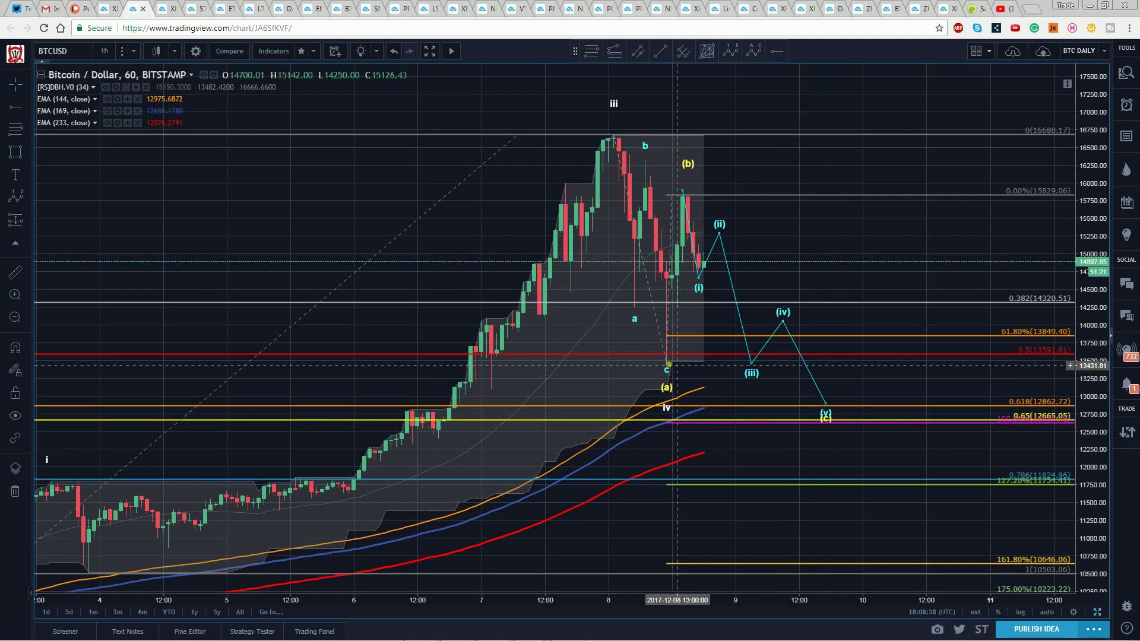
{"action": "mouse_move", "coordinate": [669, 368]}
{"action": "left_mouse_down"}
{"action": "mouse_move", "coordinate": [676, 360]}
{"action": "mouse_move", "coordinate": [667, 363]}
{"action": "left_mouse_up"}
{"action": "left_click", "coordinate": [769, 245]}
{"action": "left_click_drag", "start_coordinate": [755, 428], "coordinate": [771, 427]}
{"action": "left_click_drag", "start_coordinate": [683, 364], "coordinate": [668, 370]}
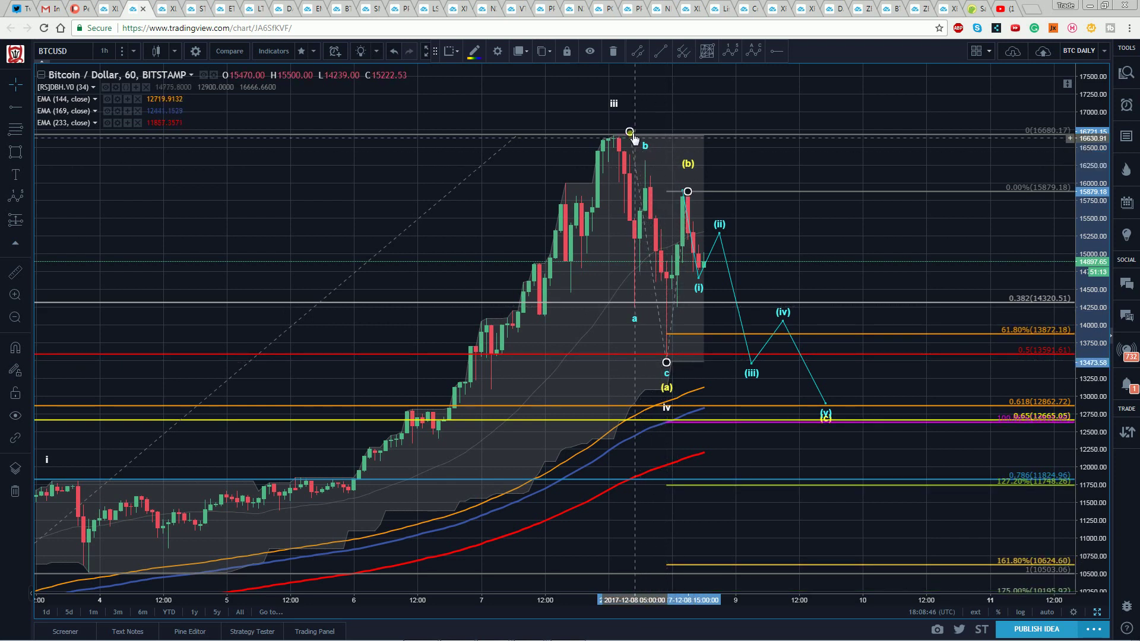
{"action": "left_click_drag", "start_coordinate": [634, 136], "coordinate": [623, 140]}
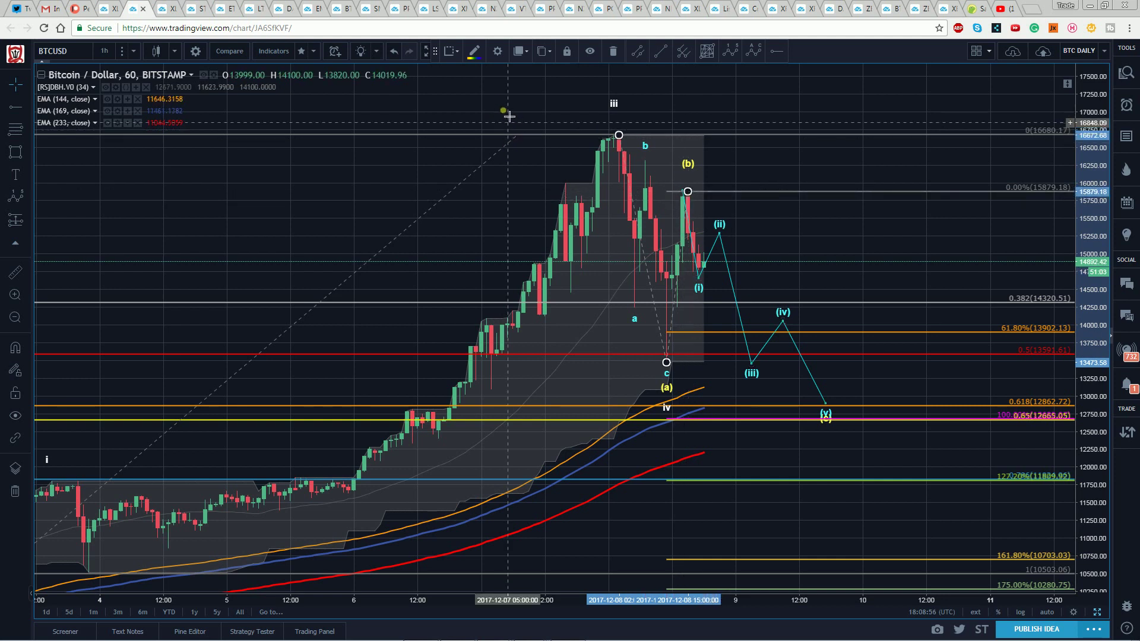
{"action": "left_click", "coordinate": [678, 193]}
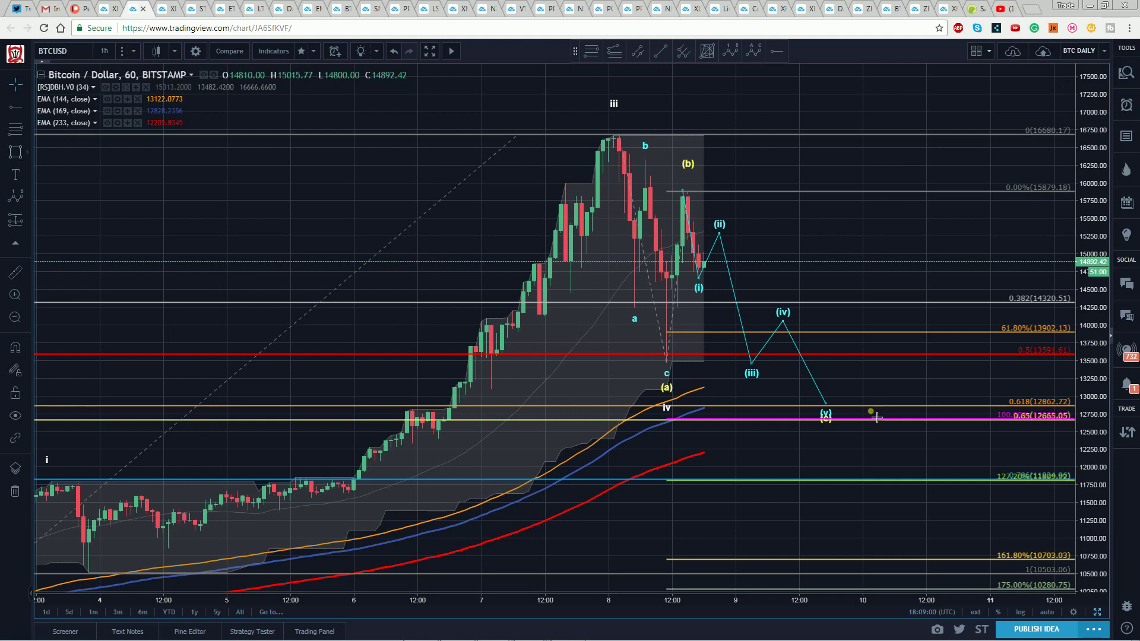
Step: Draw a target rectangle around the (v) and (c) labels, spanning about 12872 down to 12622
{"action": "left_click", "coordinate": [811, 416]}
{"action": "left_click", "coordinate": [805, 407]}
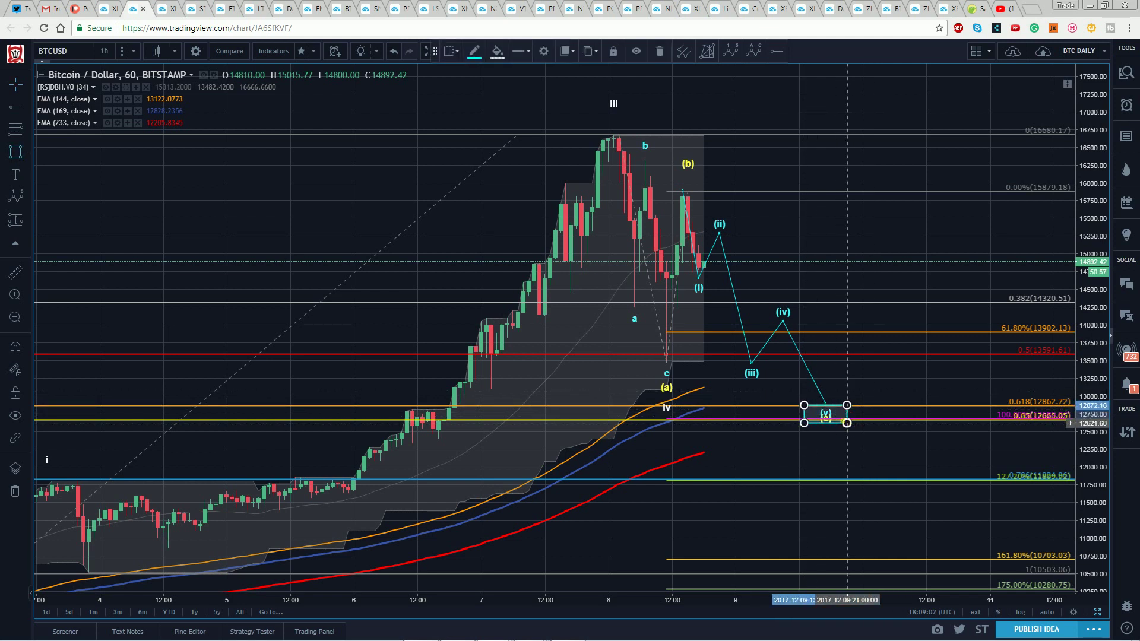
{"action": "left_click", "coordinate": [848, 423]}
{"action": "left_click", "coordinate": [327, 203]}
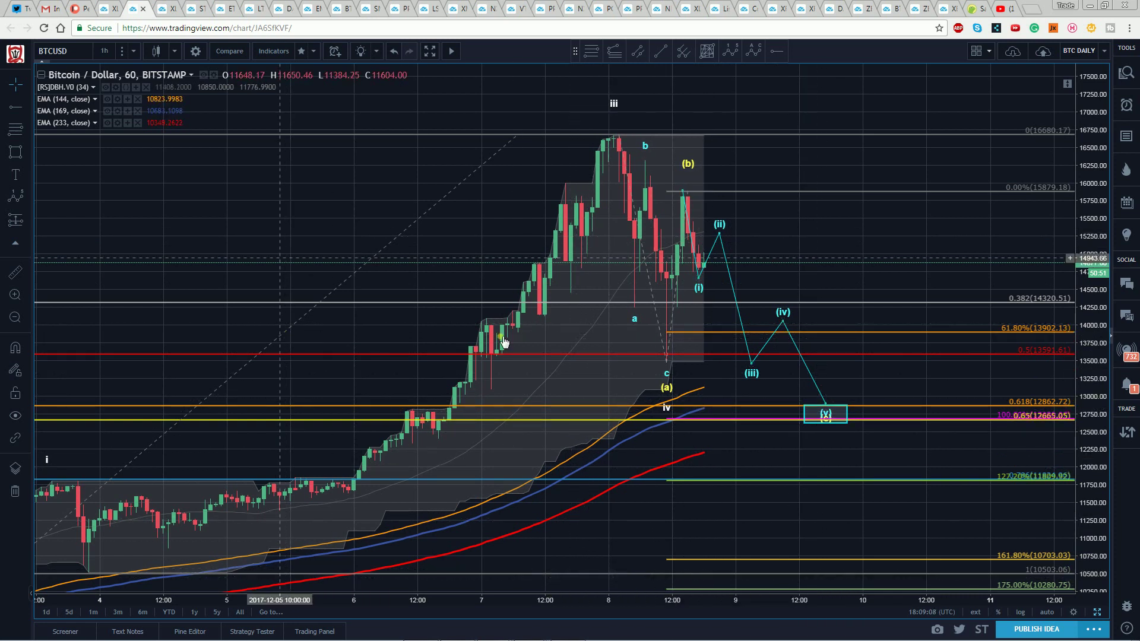
Step: Delete the cyan (i)–(v) impulse projection and the yellow (a)-(b)-(c) correction count, keeping the target box
{"action": "left_click_drag", "start_coordinate": [586, 602], "coordinate": [627, 601]}
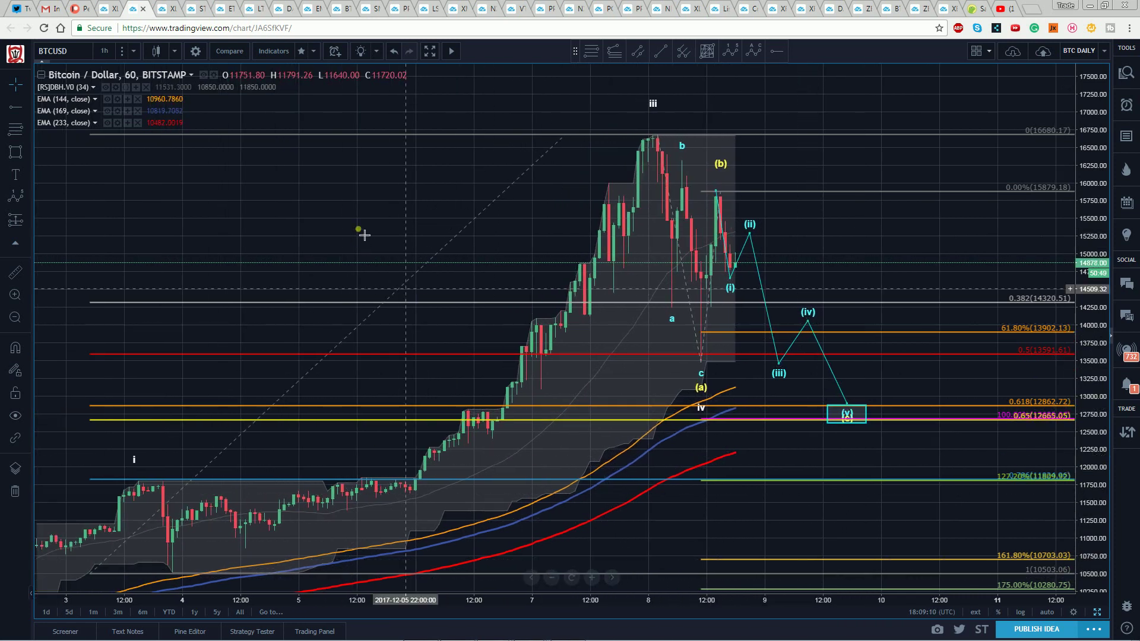
{"action": "left_click_drag", "start_coordinate": [356, 224], "coordinate": [323, 230]}
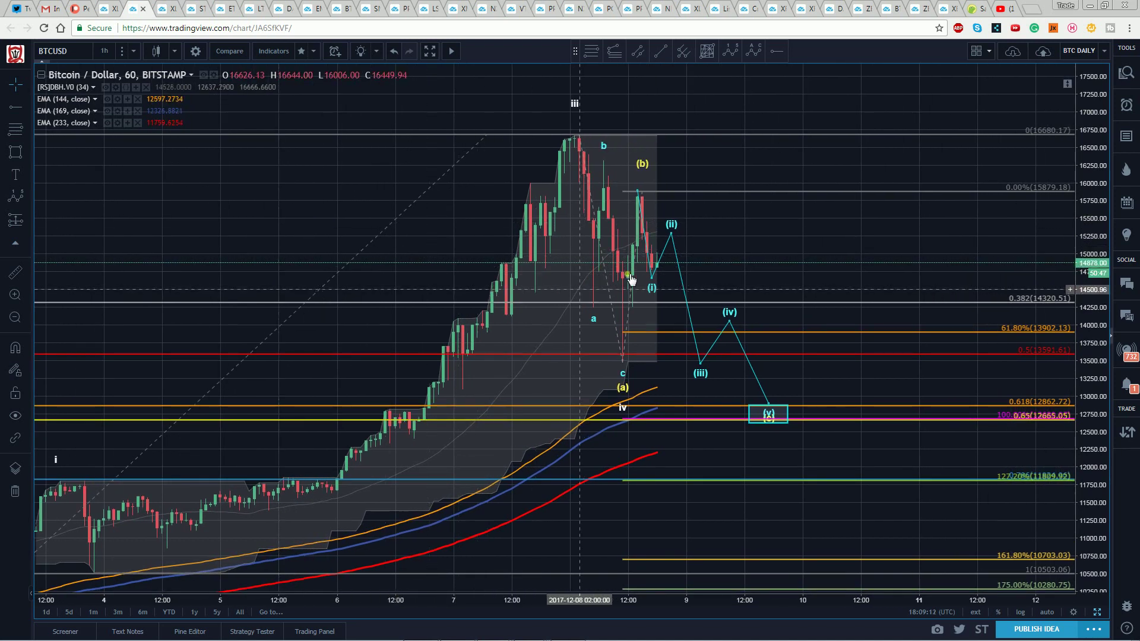
{"action": "left_click", "coordinate": [671, 234]}
{"action": "key", "text": "Delete"}
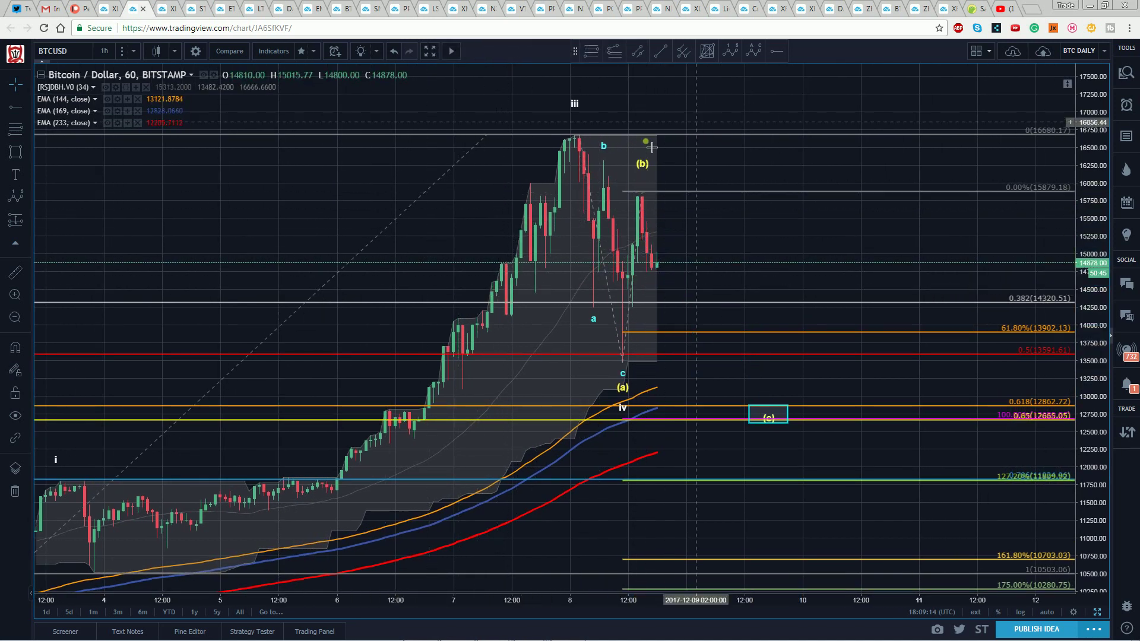
{"action": "left_click", "coordinate": [642, 160]}
{"action": "key", "text": "Delete"}
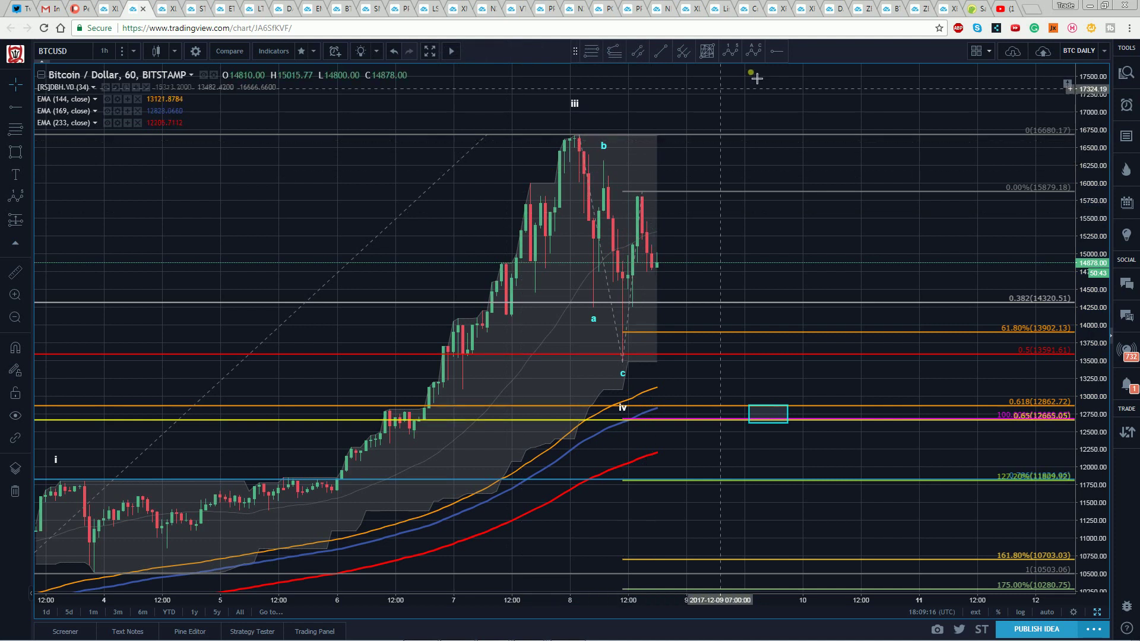
Step: Draw a cyan five-wave impulse from the wave c low near 13432 through (i) at about 15938, (ii) 14459, (iii) 17224, (iv) 15946 and (v) 17399
{"action": "left_click", "coordinate": [618, 364]}
{"action": "left_click", "coordinate": [637, 188]}
{"action": "left_click", "coordinate": [662, 292]}
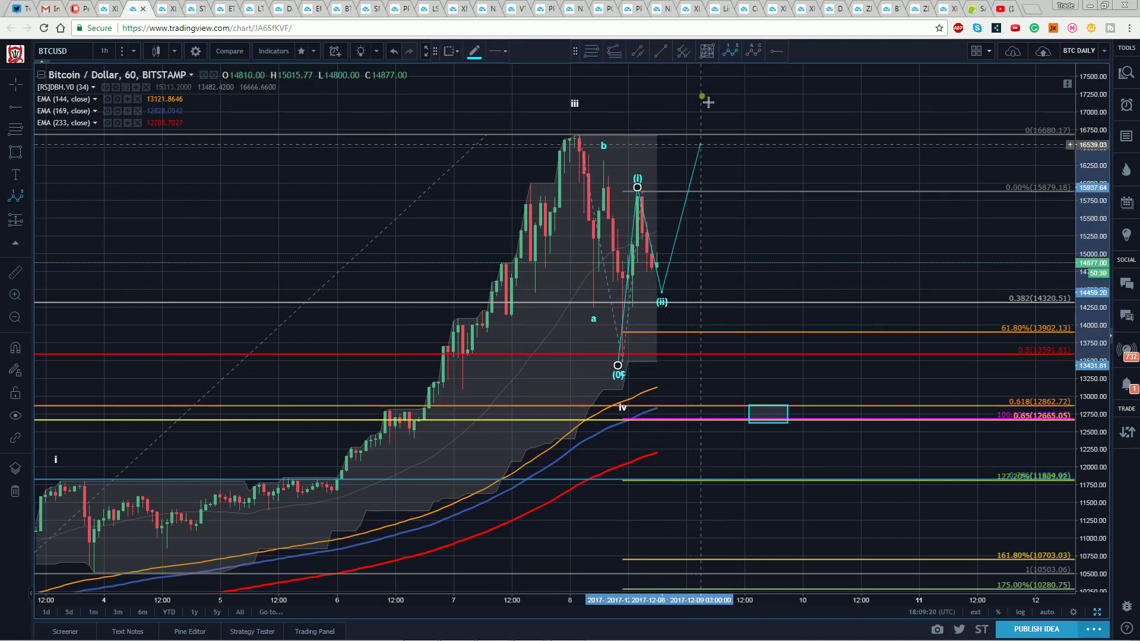
{"action": "left_click", "coordinate": [700, 96]}
{"action": "left_click", "coordinate": [778, 187]}
{"action": "left_click", "coordinate": [841, 83]}
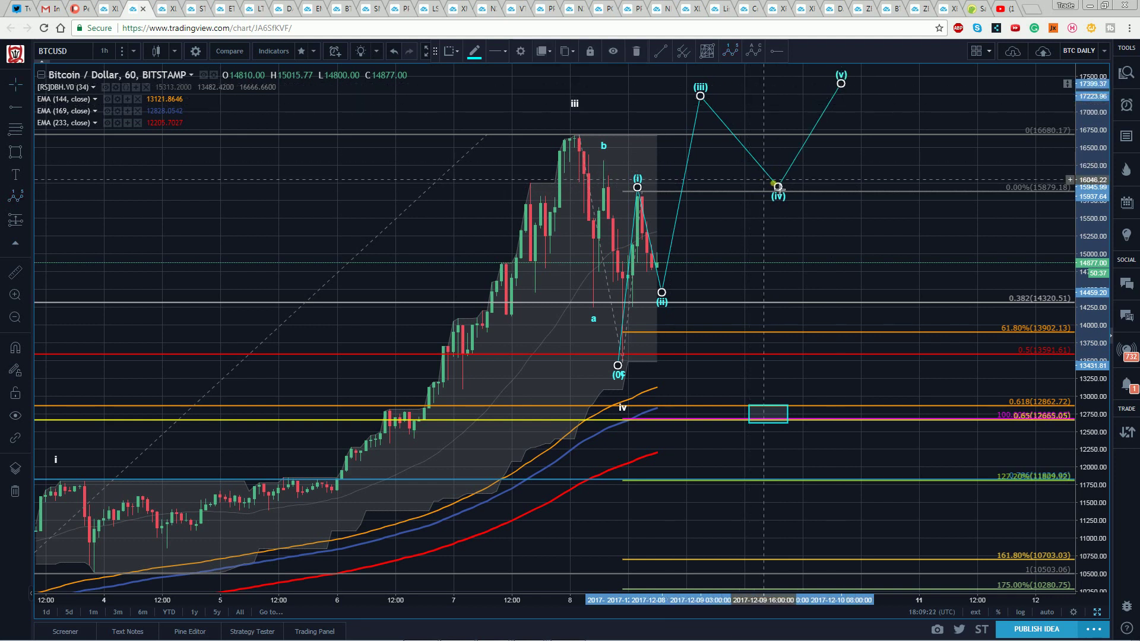
Step: Reposition the cyan impulse's endpoints: (iv) at about 16339, (iii) at about 17231 and (v) at about 17991
{"action": "left_click_drag", "start_coordinate": [778, 188], "coordinate": [787, 158]}
{"action": "mouse_move", "coordinate": [250, 176]}
{"action": "left_mouse_down"}
{"action": "mouse_move", "coordinate": [260, 232]}
{"action": "mouse_move", "coordinate": [247, 279]}
{"action": "left_mouse_up"}
{"action": "left_click_drag", "start_coordinate": [698, 166], "coordinate": [710, 168]}
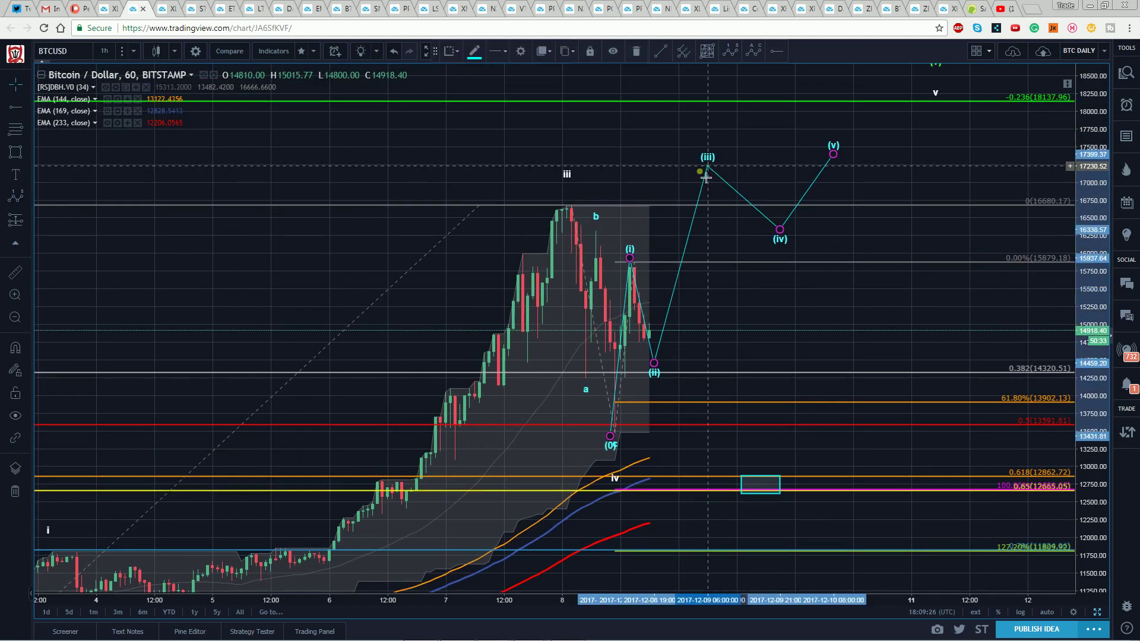
{"action": "double_click", "coordinate": [708, 169]}
{"action": "key", "text": "Escape"}
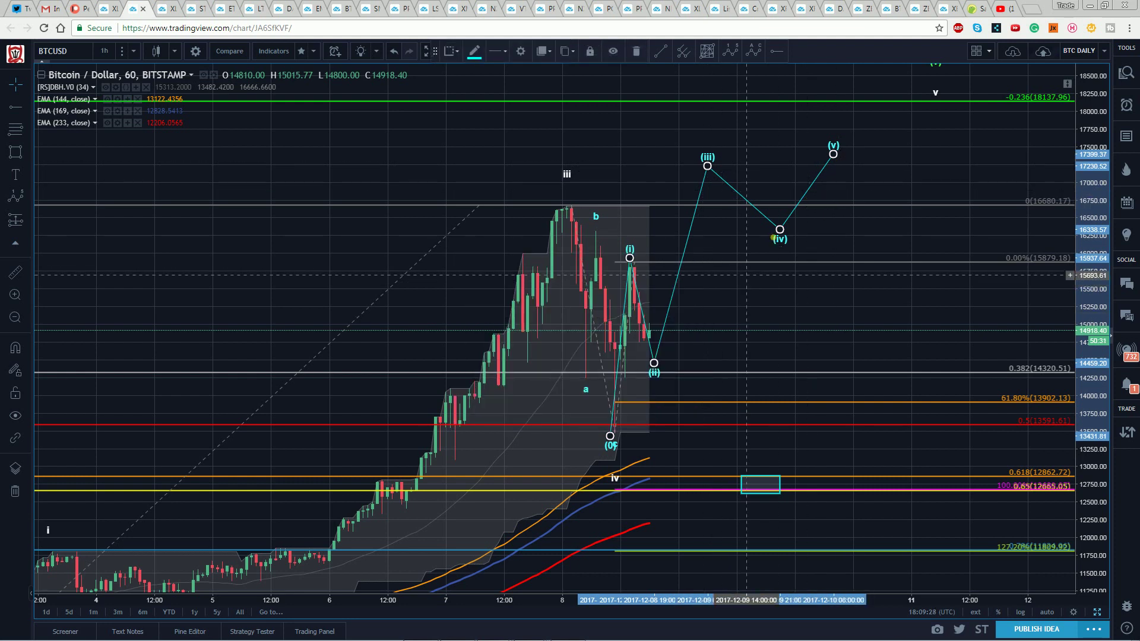
{"action": "left_click_drag", "start_coordinate": [836, 157], "coordinate": [821, 108]}
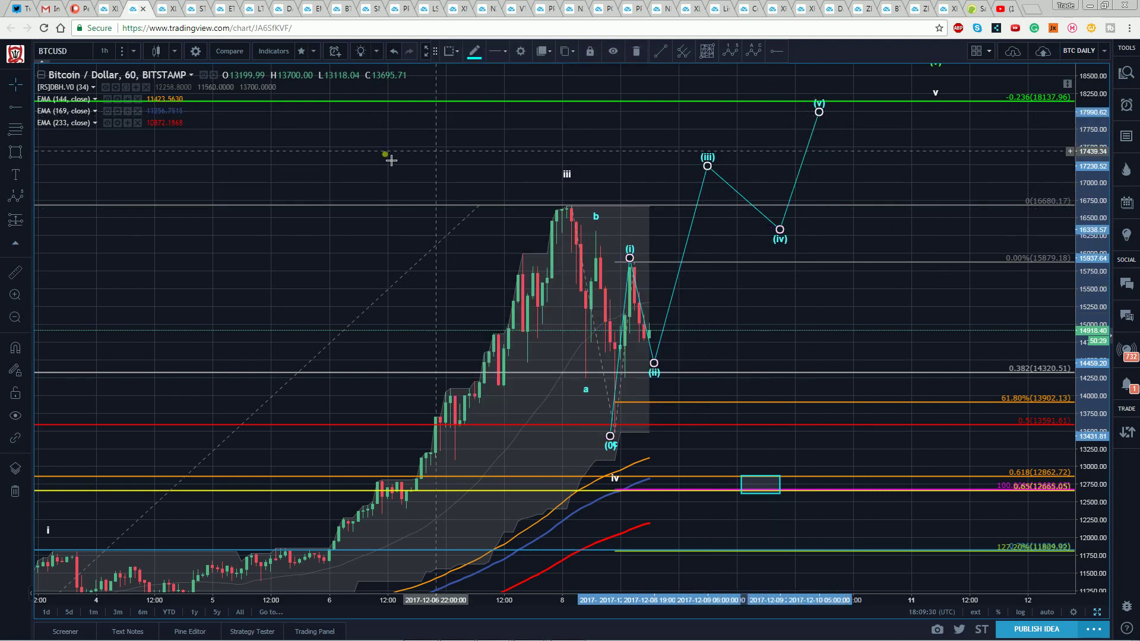
{"action": "left_click", "coordinate": [407, 190]}
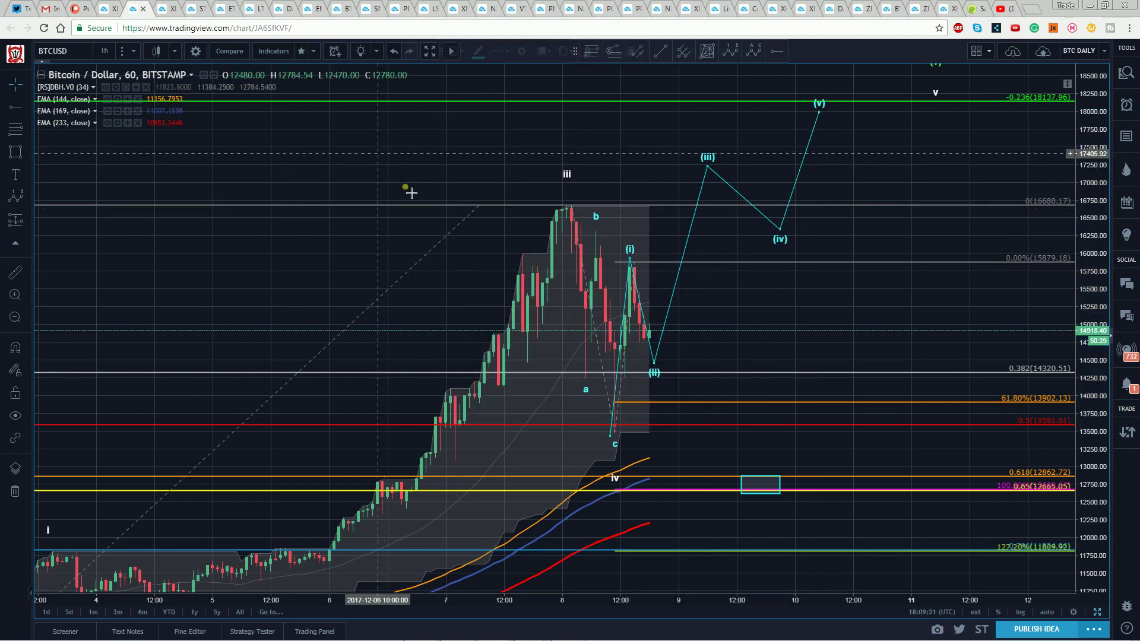
Step: Lower the cyan impulse's wave (ii) endpoint to about 14391, just above the 0.382 retracement level
{"action": "left_click", "coordinate": [610, 436]}
{"action": "left_click", "coordinate": [382, 152]}
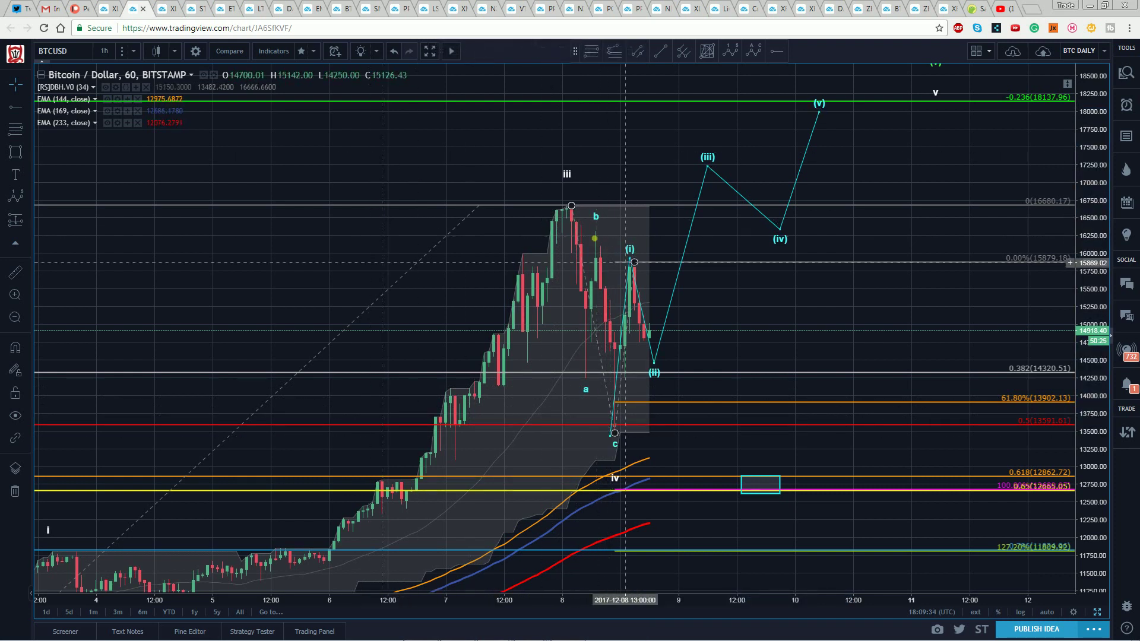
{"action": "left_click", "coordinate": [654, 363]}
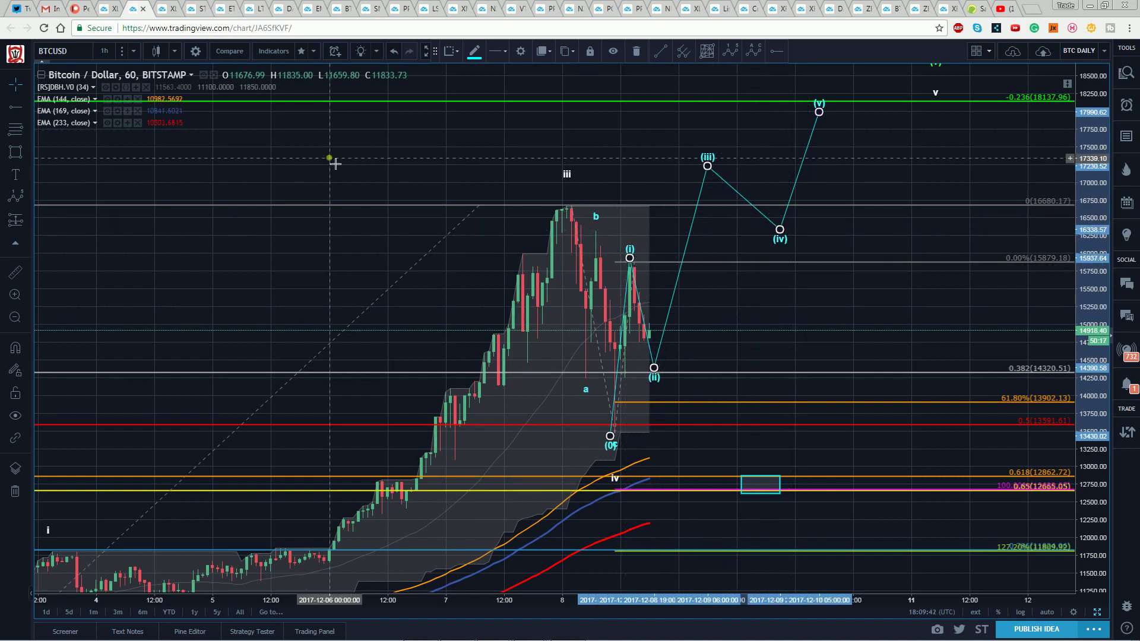
{"action": "left_click_drag", "start_coordinate": [333, 209], "coordinate": [341, 203]}
{"action": "left_click_drag", "start_coordinate": [537, 603], "coordinate": [573, 604]}
{"action": "left_click_drag", "start_coordinate": [266, 249], "coordinate": [260, 199]}
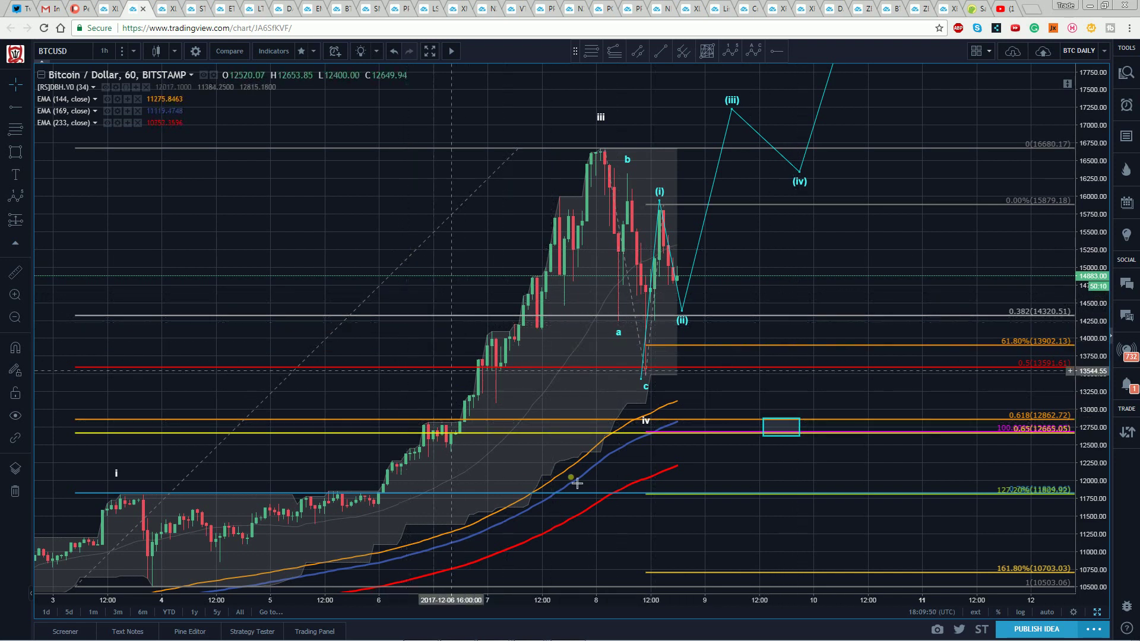
{"action": "left_click_drag", "start_coordinate": [618, 601], "coordinate": [649, 601]}
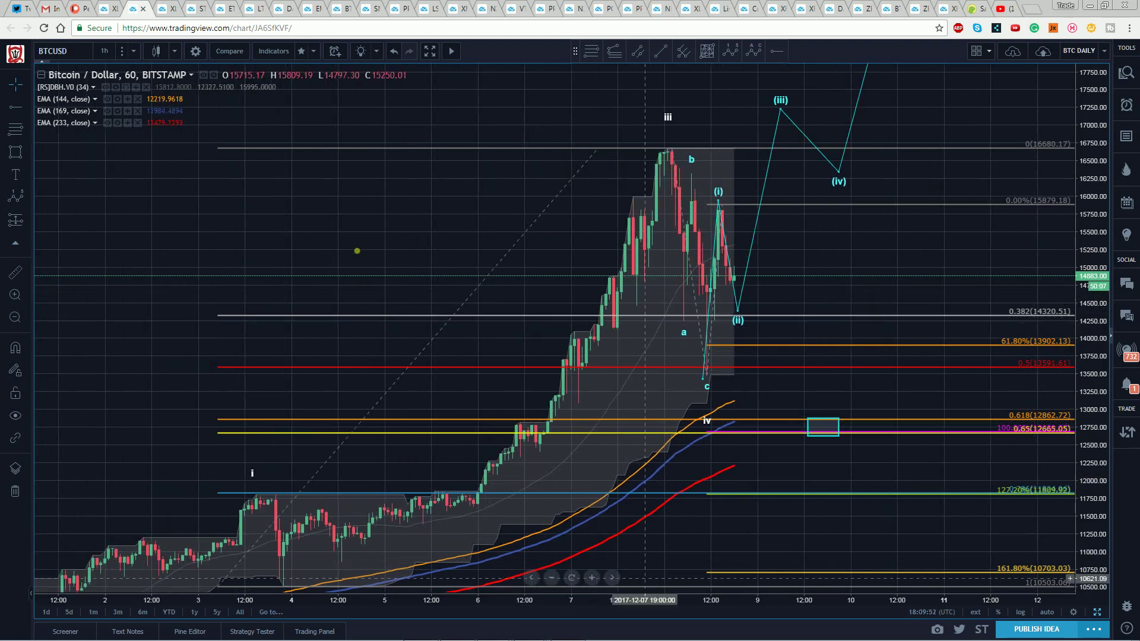
{"action": "left_click_drag", "start_coordinate": [346, 236], "coordinate": [340, 235]}
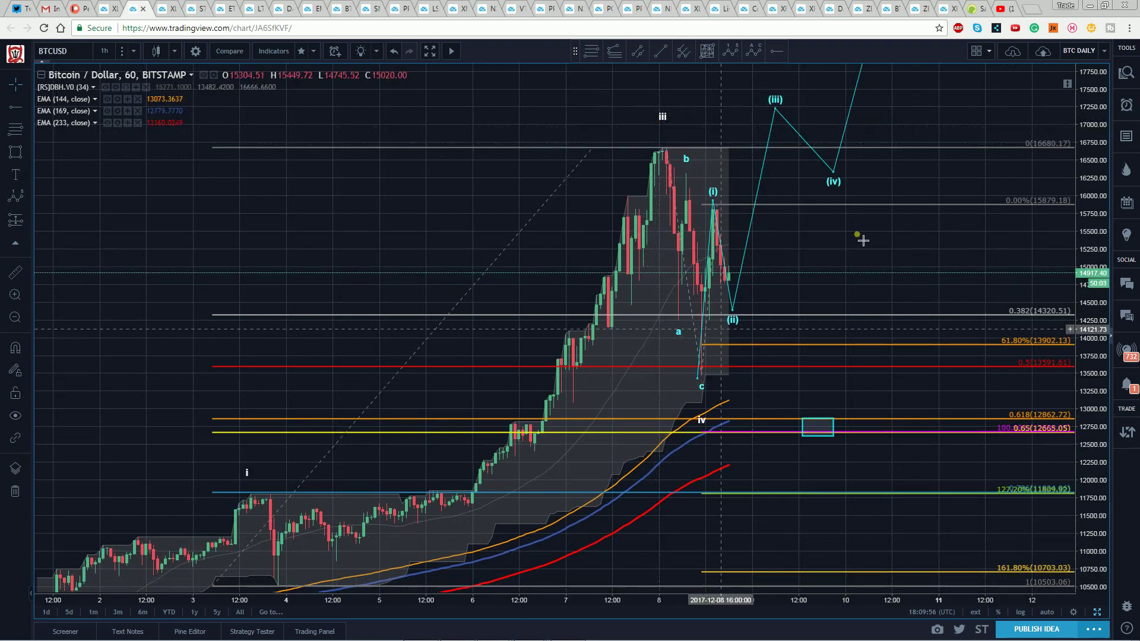
{"action": "left_click", "coordinate": [918, 367]}
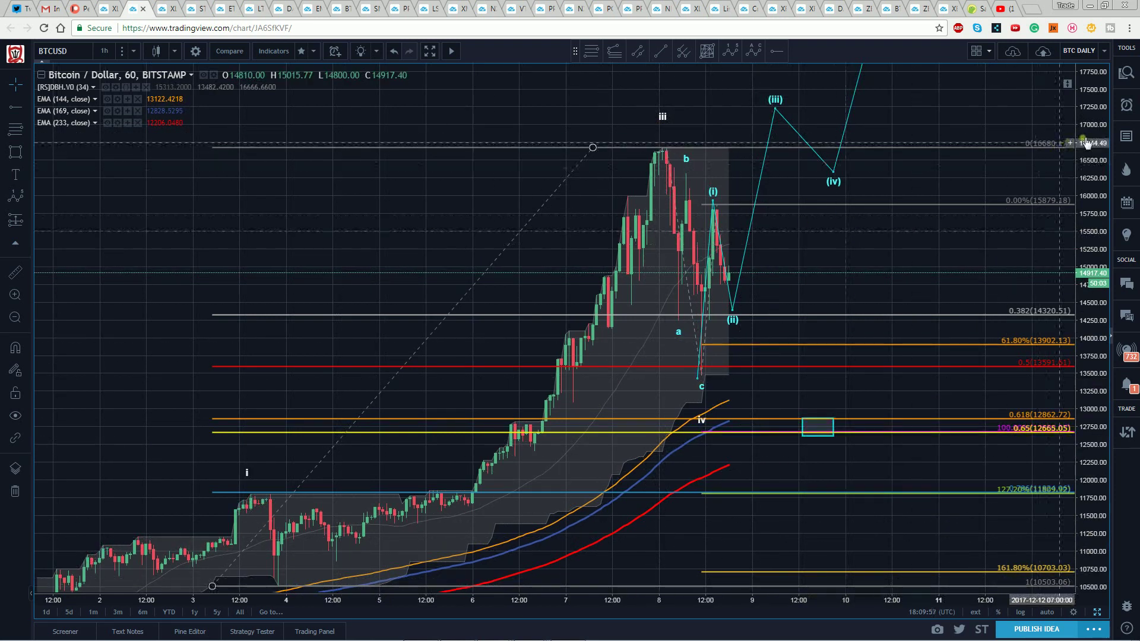
Step: Maximize the daily Bitcoin chart and nudge the yellow correction's wave b point to a slightly later date
{"action": "left_click", "coordinate": [1097, 612]}
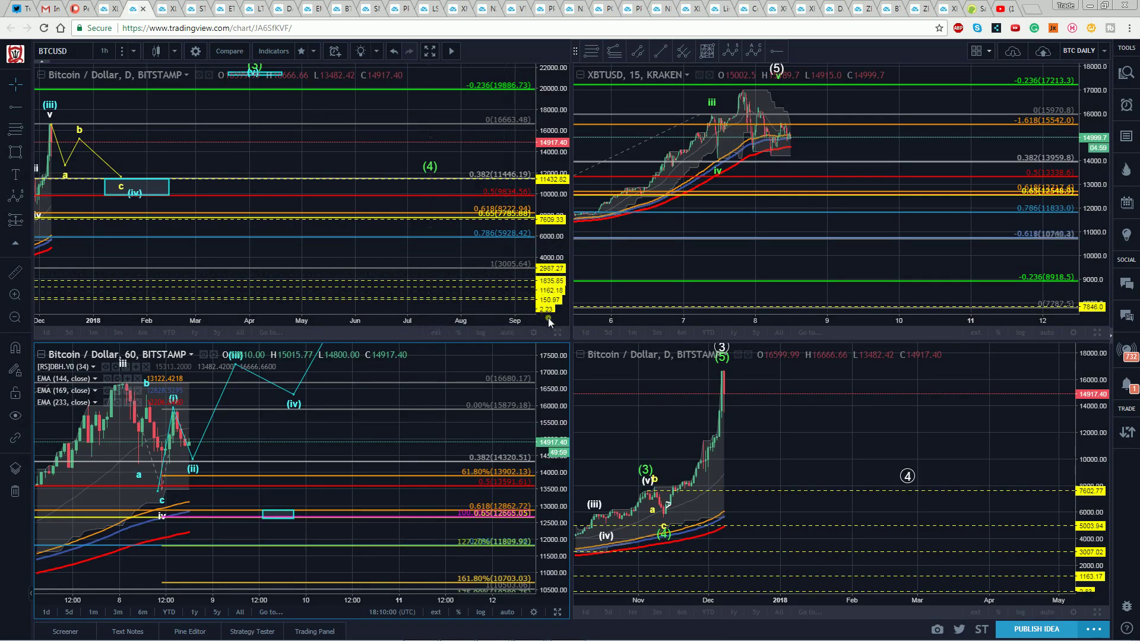
{"action": "left_click", "coordinate": [555, 334]}
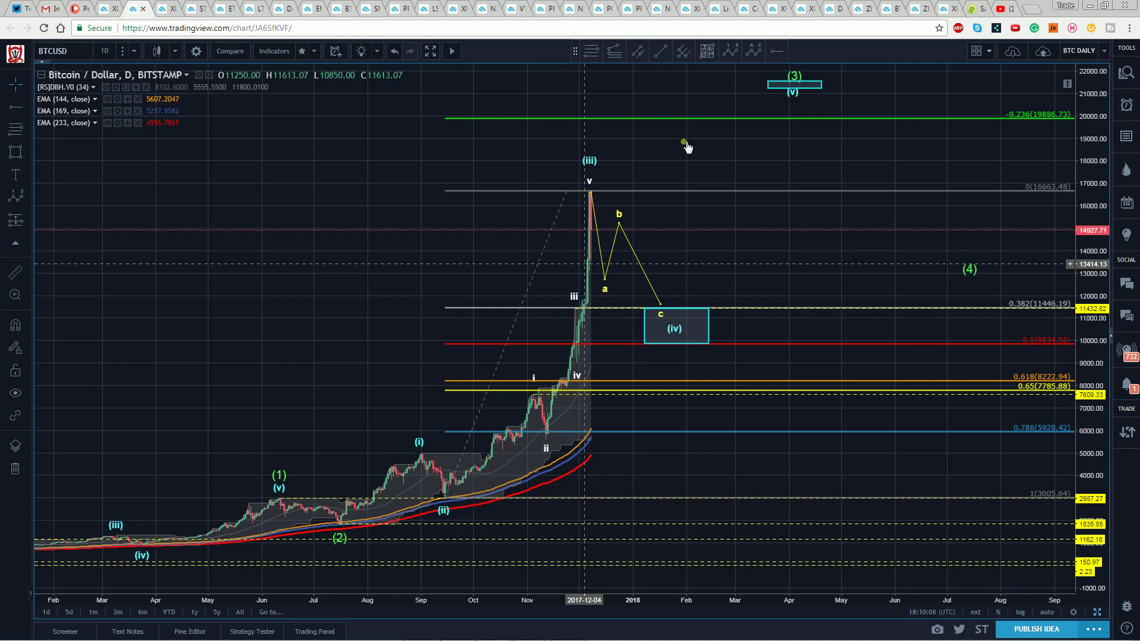
{"action": "left_click", "coordinate": [768, 89]}
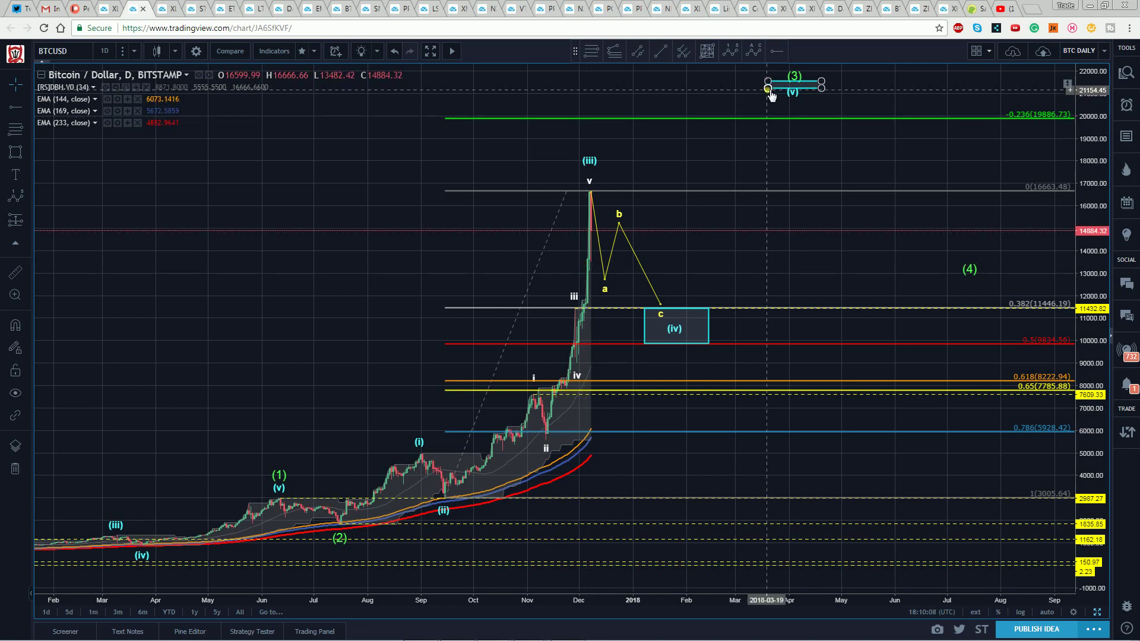
{"action": "left_click", "coordinate": [588, 190]}
{"action": "left_click", "coordinate": [604, 288]}
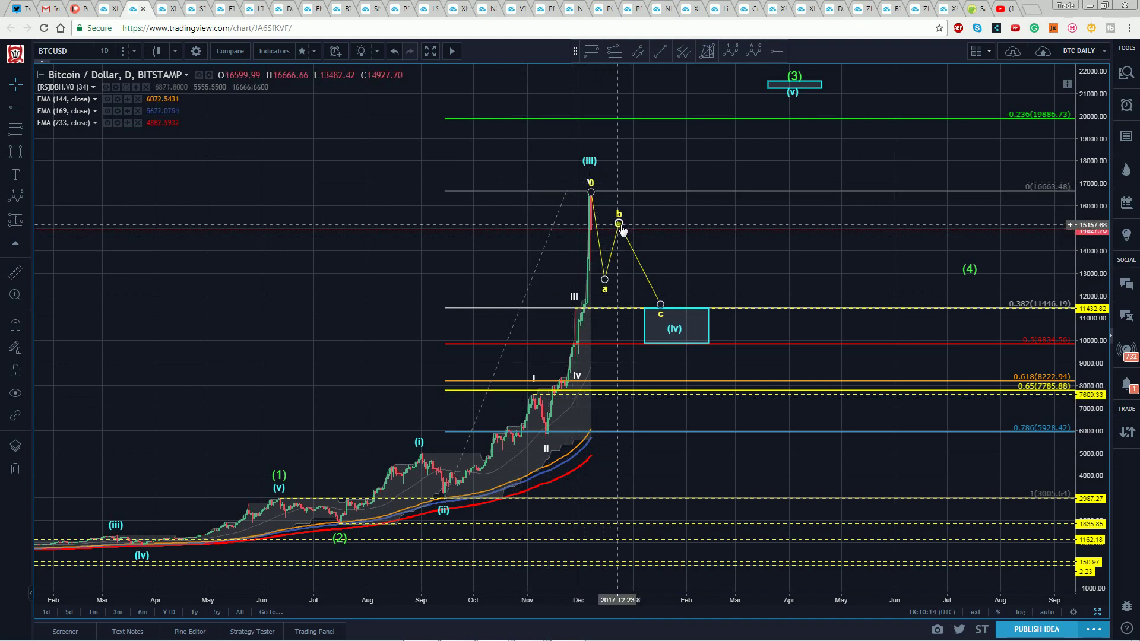
{"action": "left_click_drag", "start_coordinate": [620, 224], "coordinate": [623, 222]}
{"action": "left_click", "coordinate": [444, 179]}
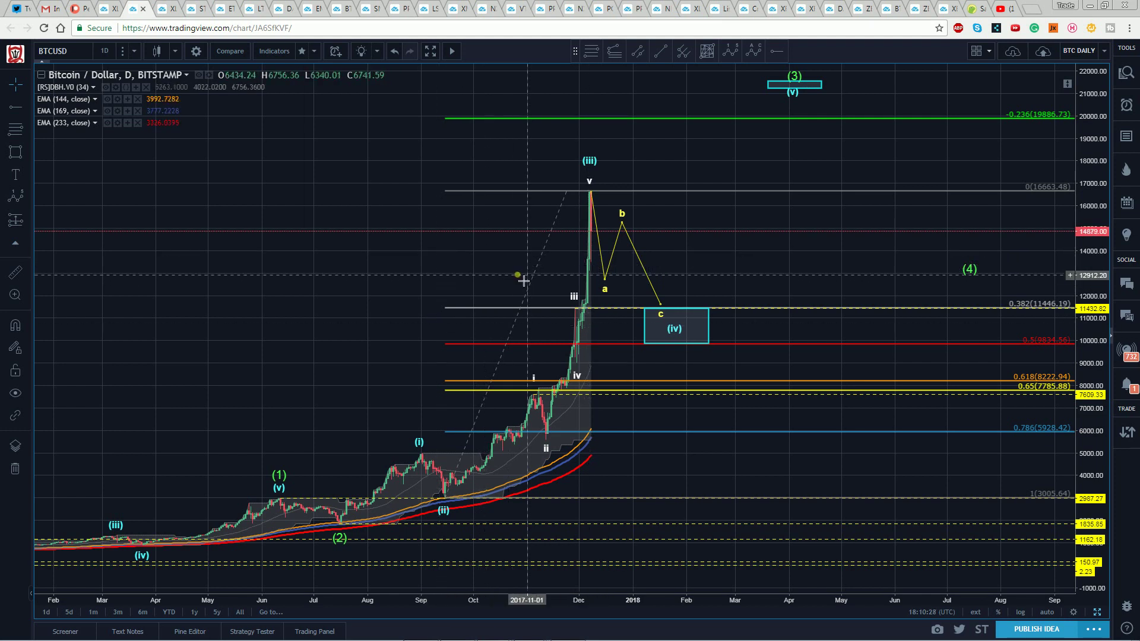
Step: Enable the 0.236 level on the daily chart's Fibonacci retracement of wave (iii)
{"action": "left_click", "coordinate": [544, 264]}
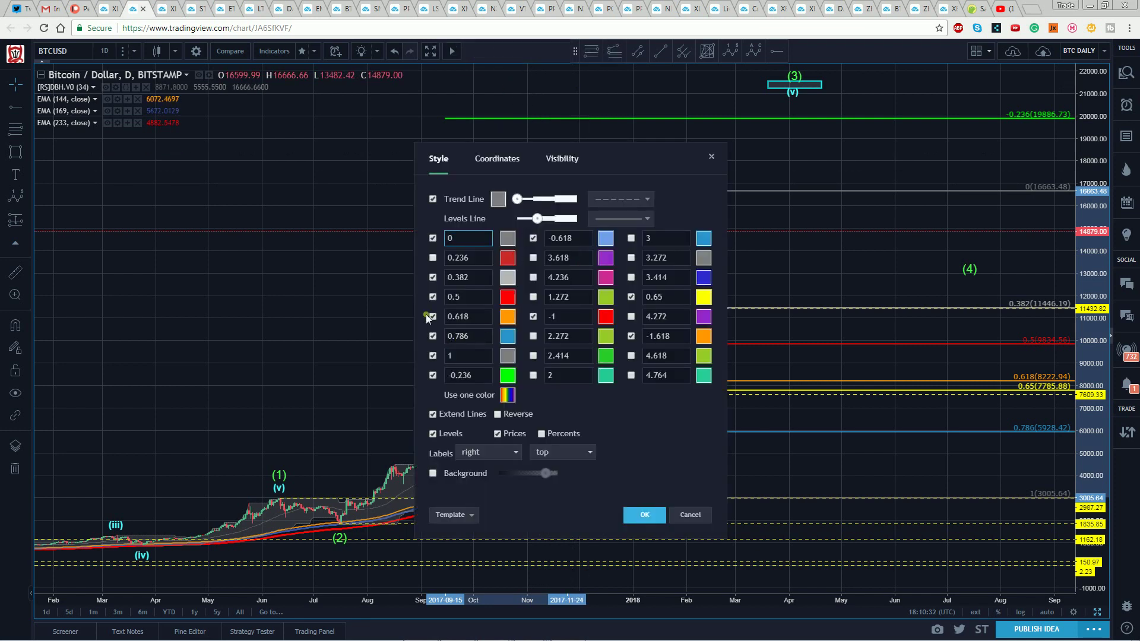
{"action": "left_click", "coordinate": [432, 258]}
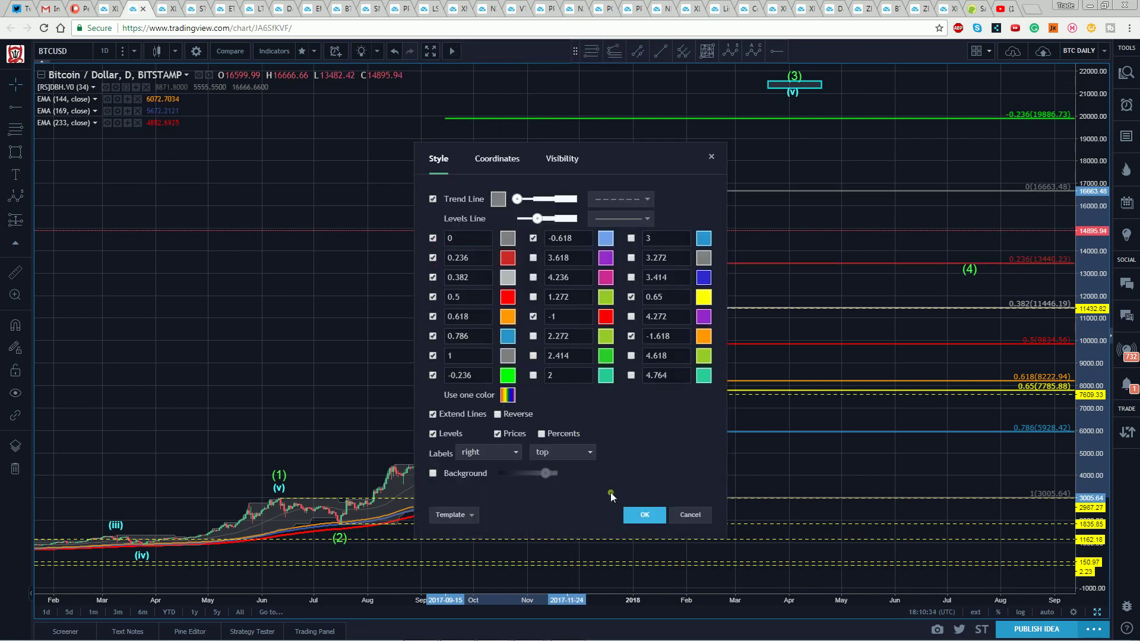
{"action": "left_click", "coordinate": [642, 514]}
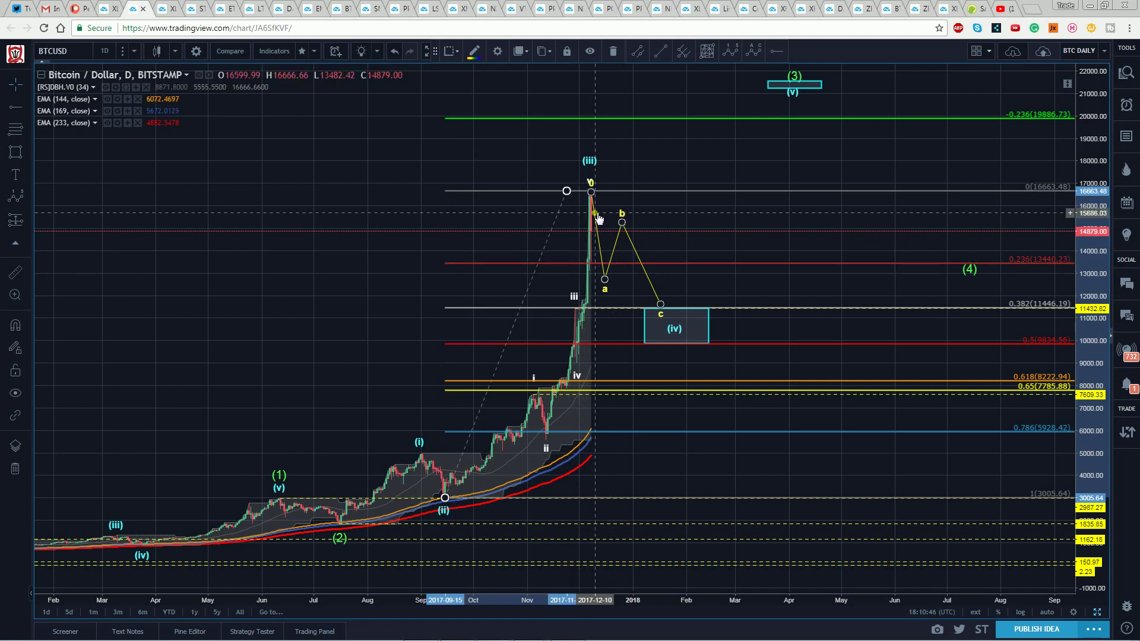
{"action": "left_click", "coordinate": [453, 203]}
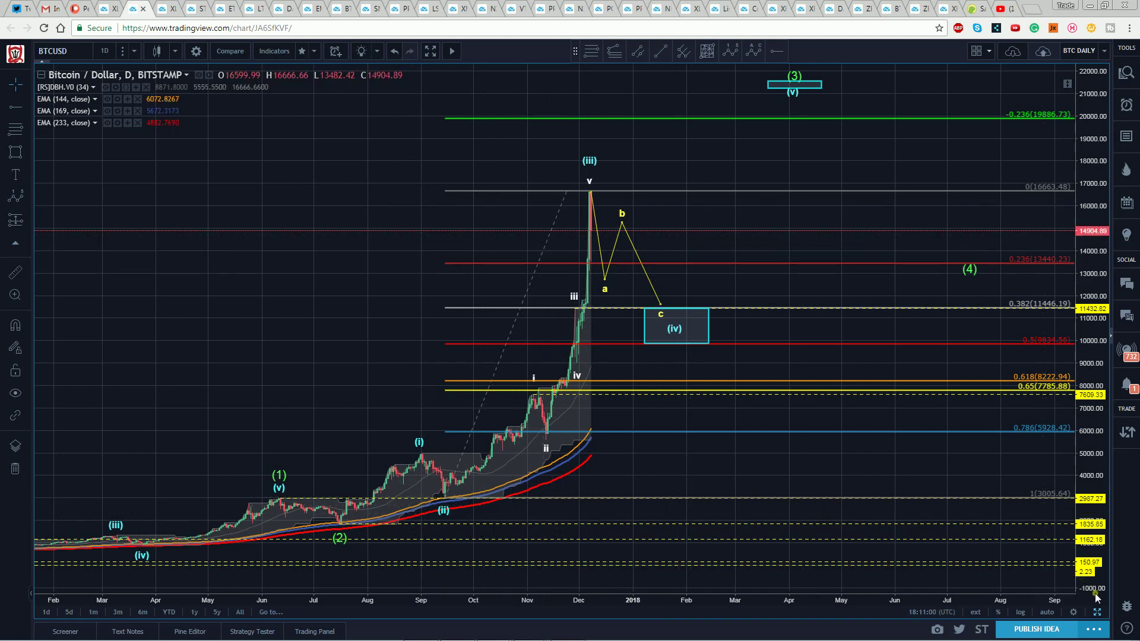
Step: Maximize the hourly Bitcoin chart and align the cyan impulse's (0) starting point with the wave c low at about 13458
{"action": "left_click", "coordinate": [1096, 612]}
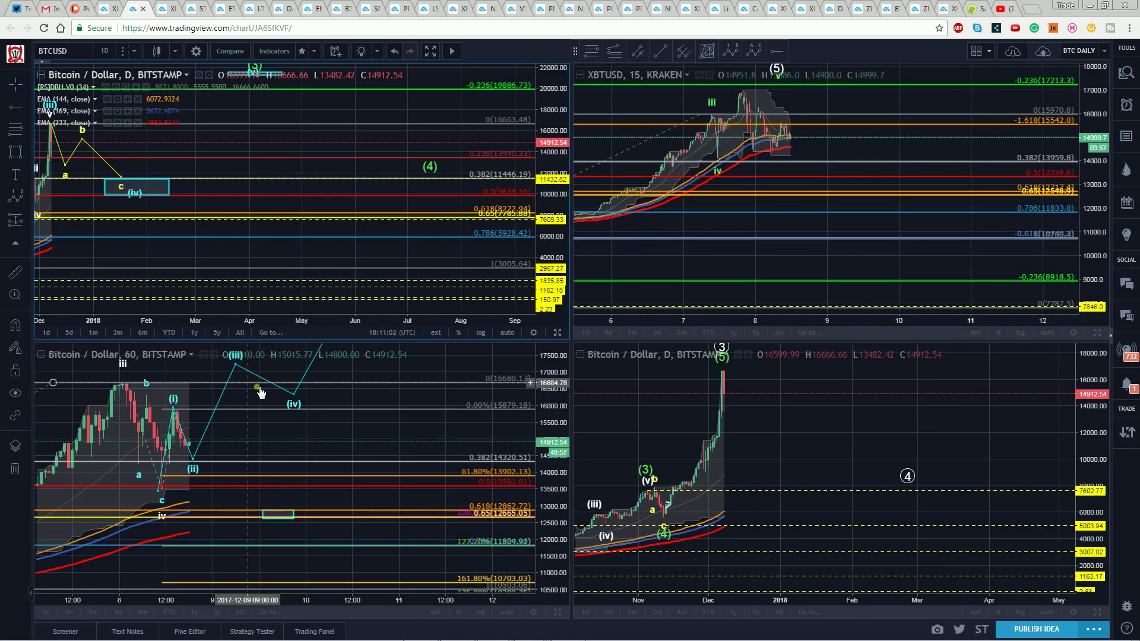
{"action": "left_click", "coordinate": [558, 613]}
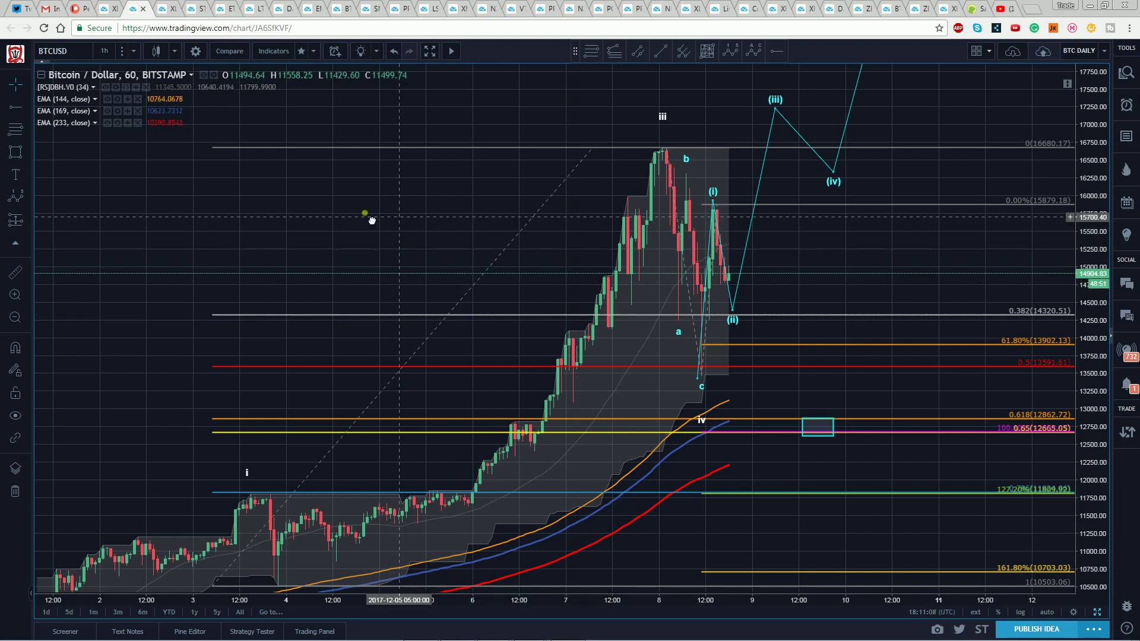
{"action": "left_click_drag", "start_coordinate": [399, 217], "coordinate": [364, 213]}
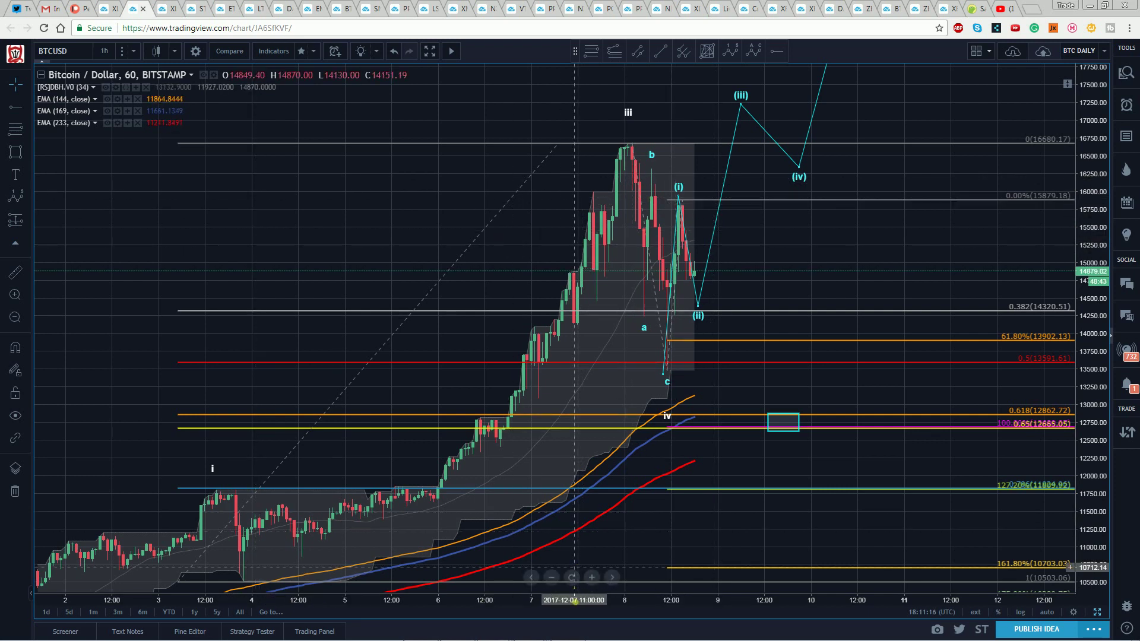
{"action": "left_click_drag", "start_coordinate": [577, 604], "coordinate": [541, 600]}
{"action": "left_click_drag", "start_coordinate": [420, 224], "coordinate": [339, 214]}
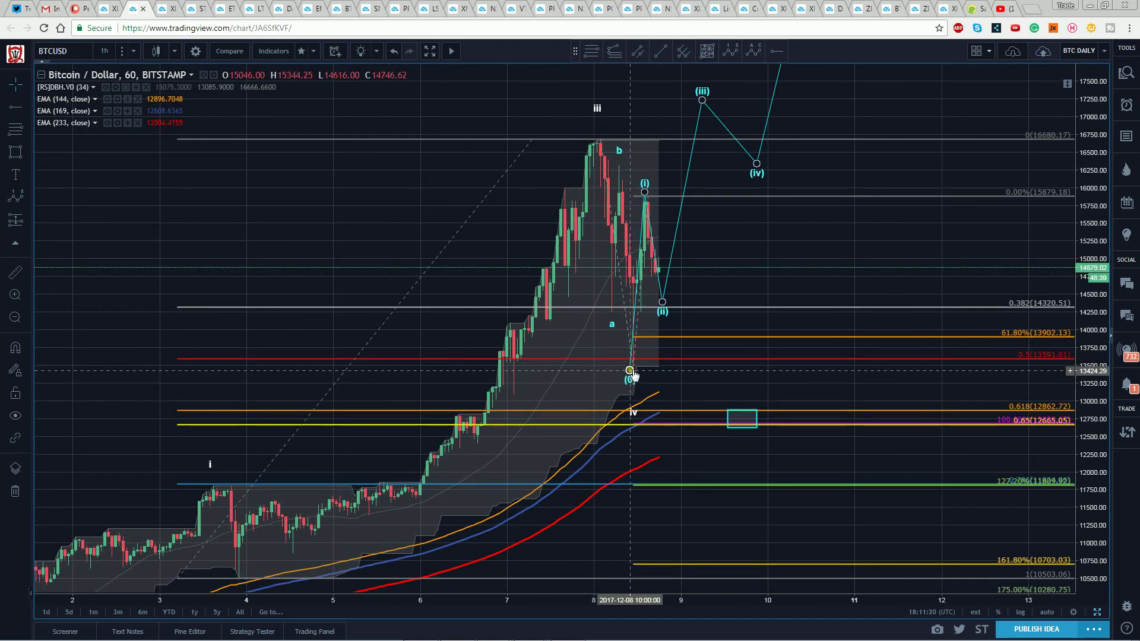
{"action": "left_click_drag", "start_coordinate": [633, 372], "coordinate": [641, 374]}
{"action": "left_click", "coordinate": [378, 206]}
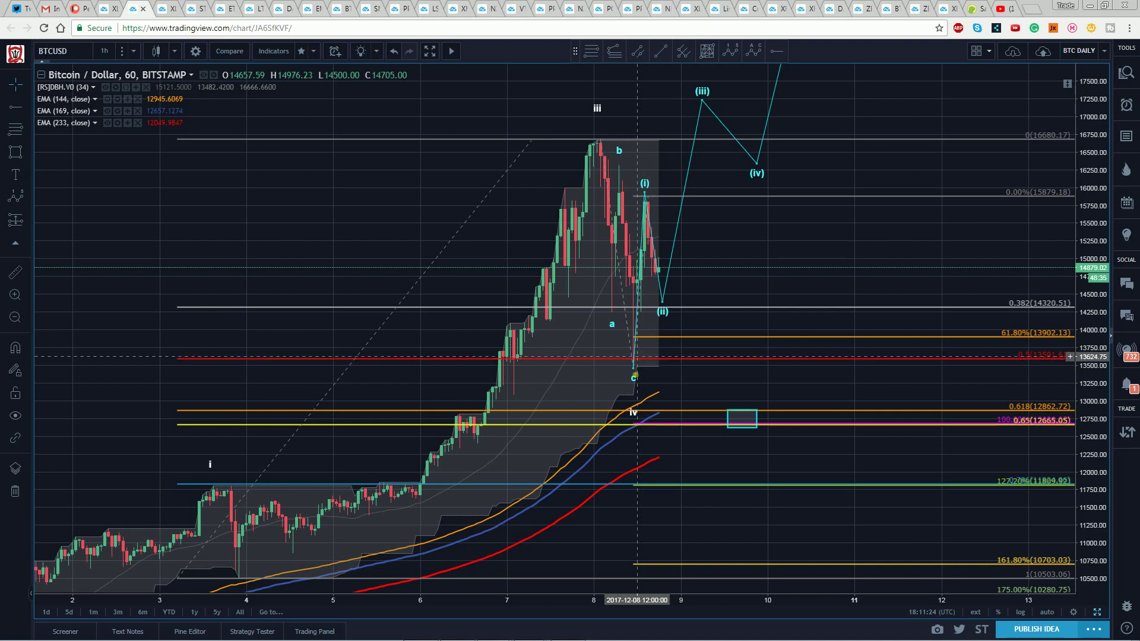
Step: Move the cyan impulse's (iii) to about 17347, (iv) to about 16334, (v) onto the -0.236 level and (ii) onto the 0.382 level
{"action": "left_click_drag", "start_coordinate": [732, 601], "coordinate": [794, 601]}
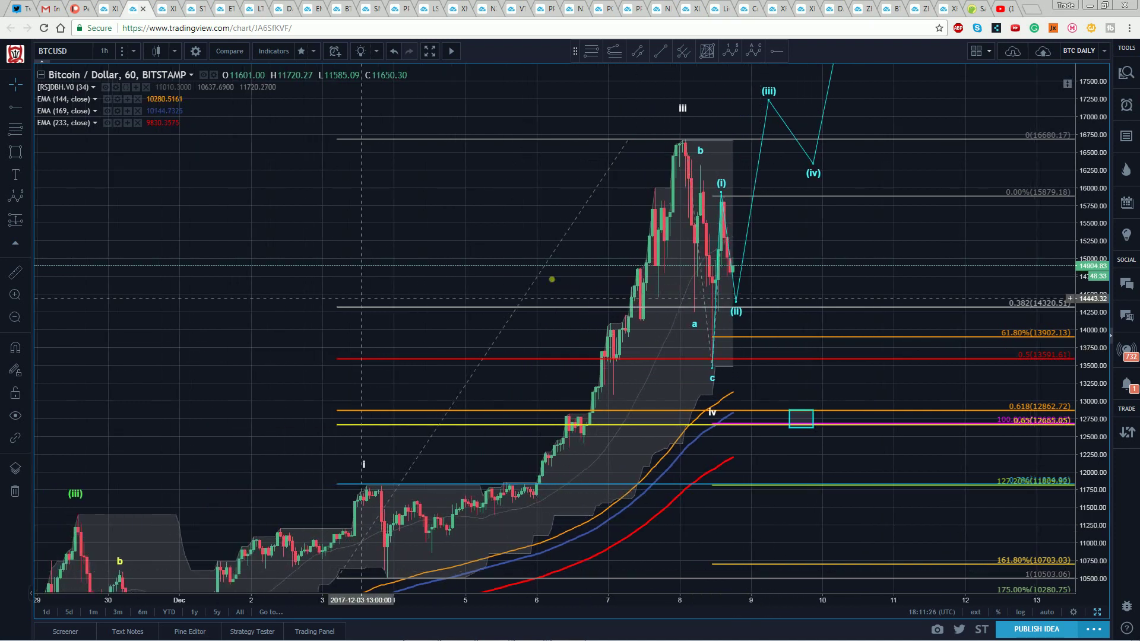
{"action": "left_click", "coordinate": [1046, 612]}
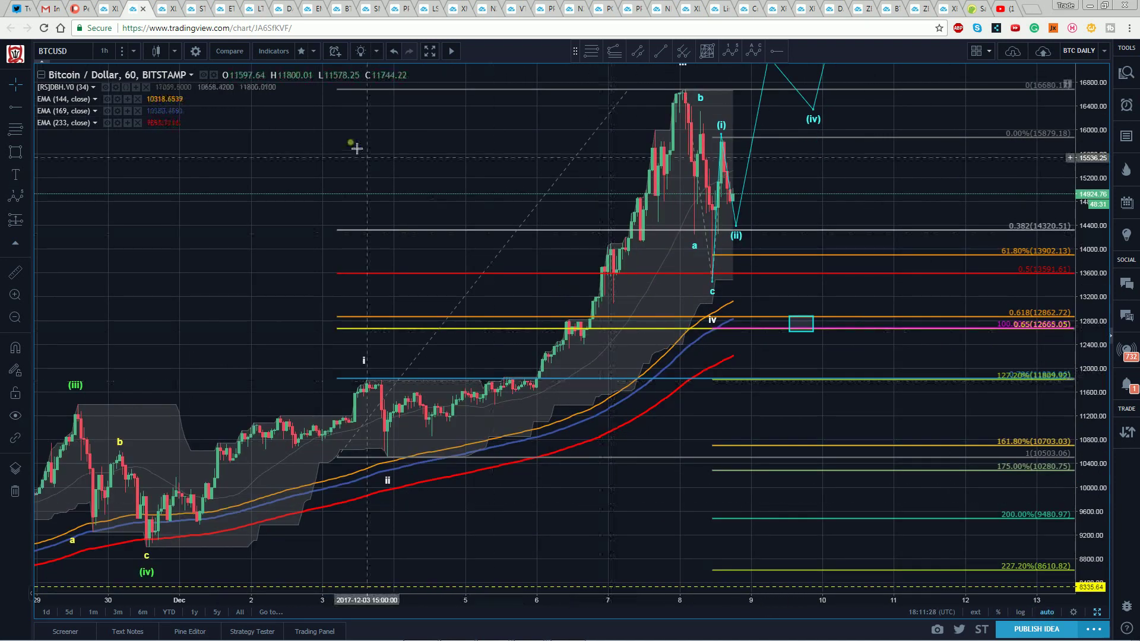
{"action": "left_click_drag", "start_coordinate": [356, 149], "coordinate": [316, 157]}
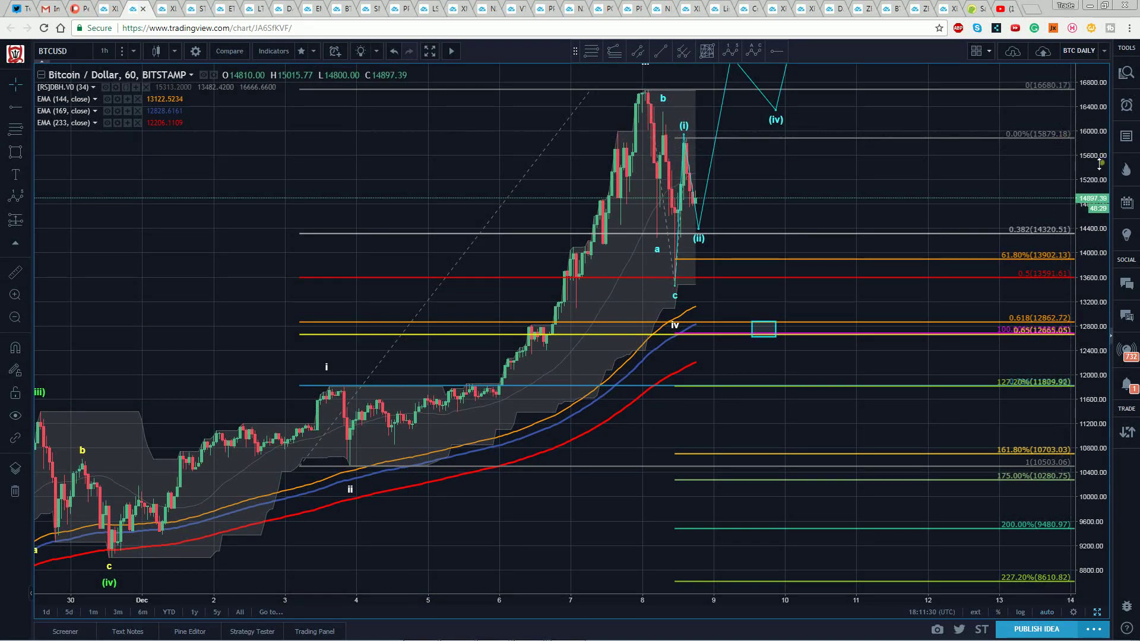
{"action": "left_click_drag", "start_coordinate": [1098, 164], "coordinate": [1098, 196]}
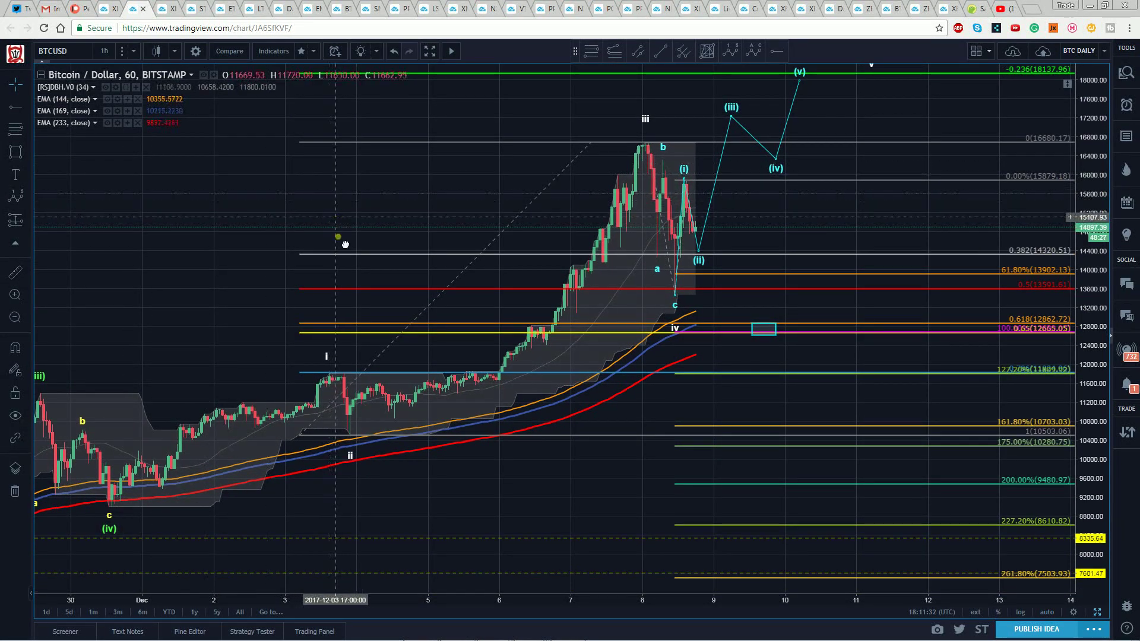
{"action": "left_click_drag", "start_coordinate": [345, 244], "coordinate": [342, 293]}
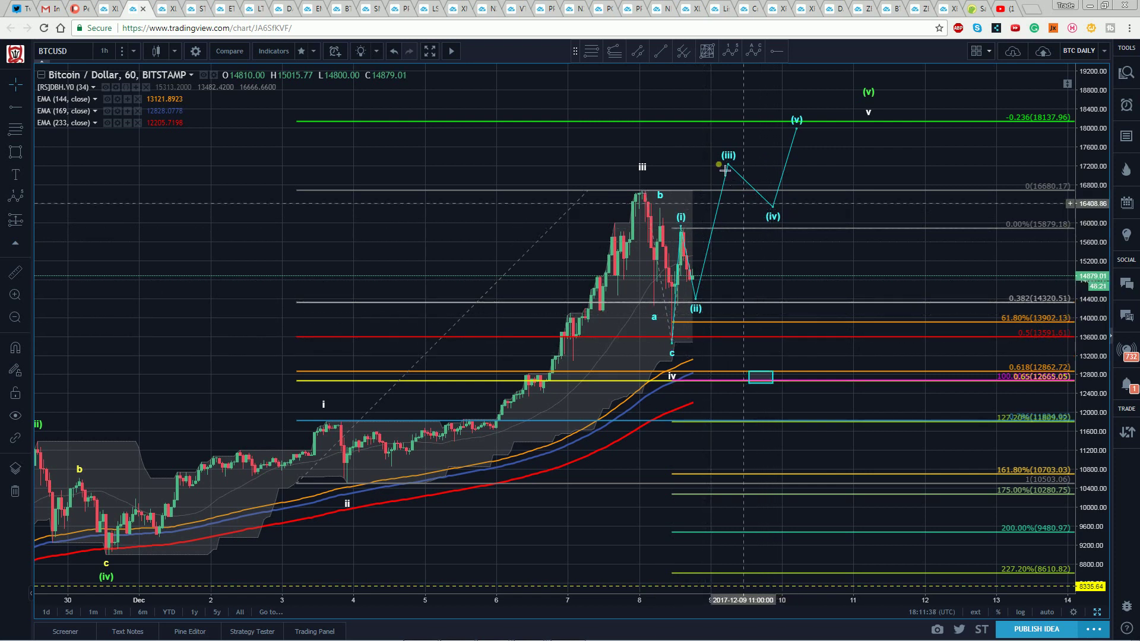
{"action": "left_click_drag", "start_coordinate": [725, 170], "coordinate": [740, 162]}
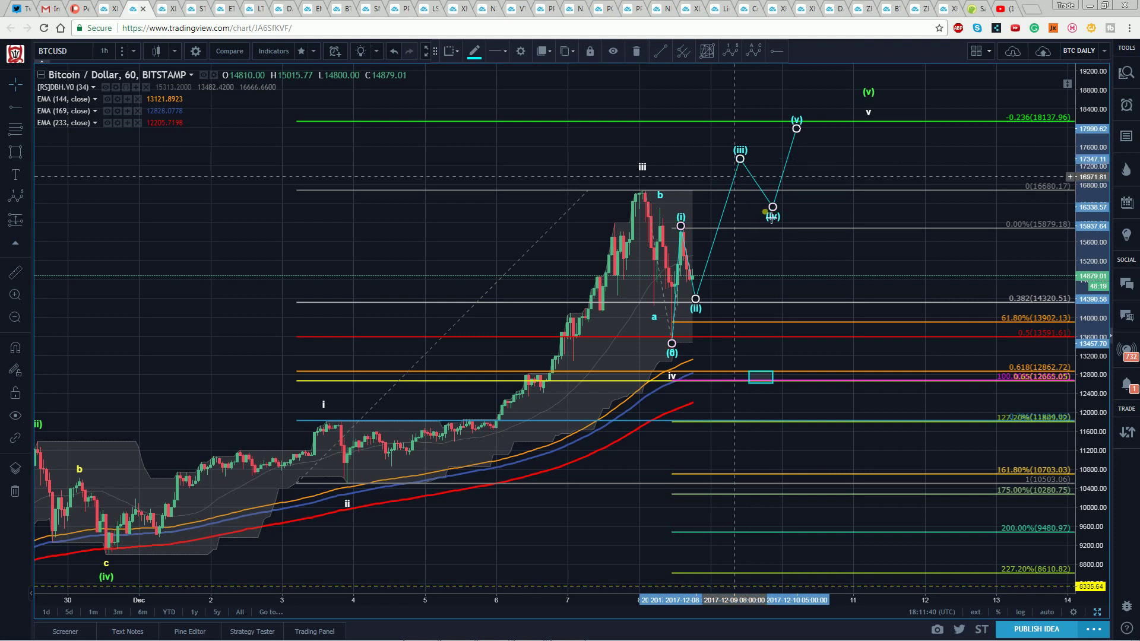
{"action": "left_click_drag", "start_coordinate": [771, 217], "coordinate": [781, 216]}
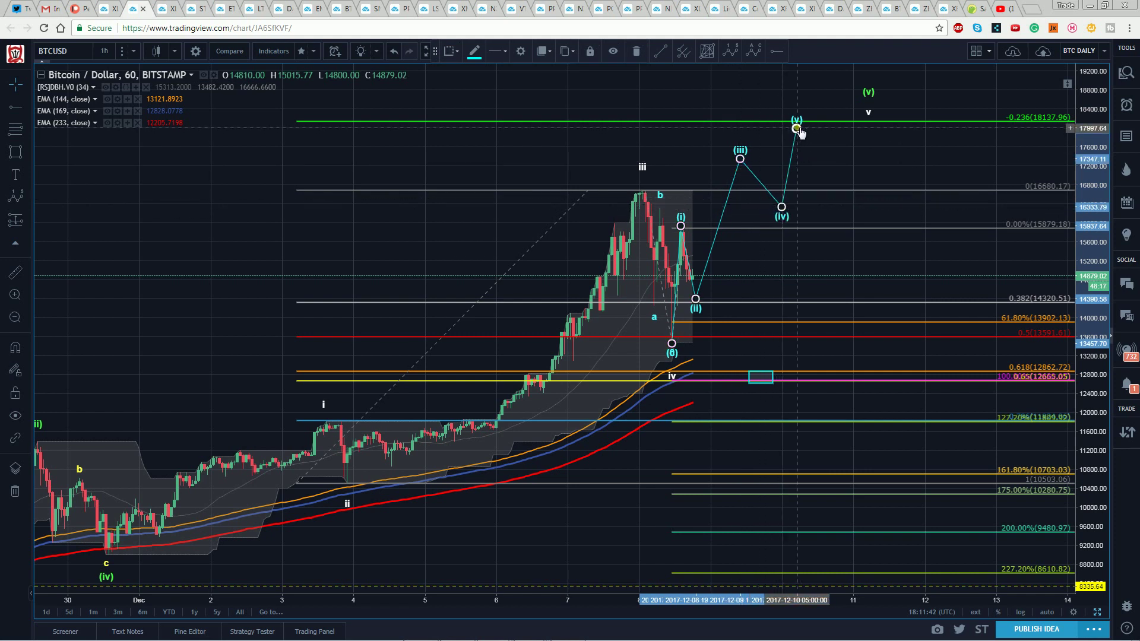
{"action": "left_click_drag", "start_coordinate": [796, 128], "coordinate": [808, 121]}
{"action": "left_click", "coordinate": [677, 94]}
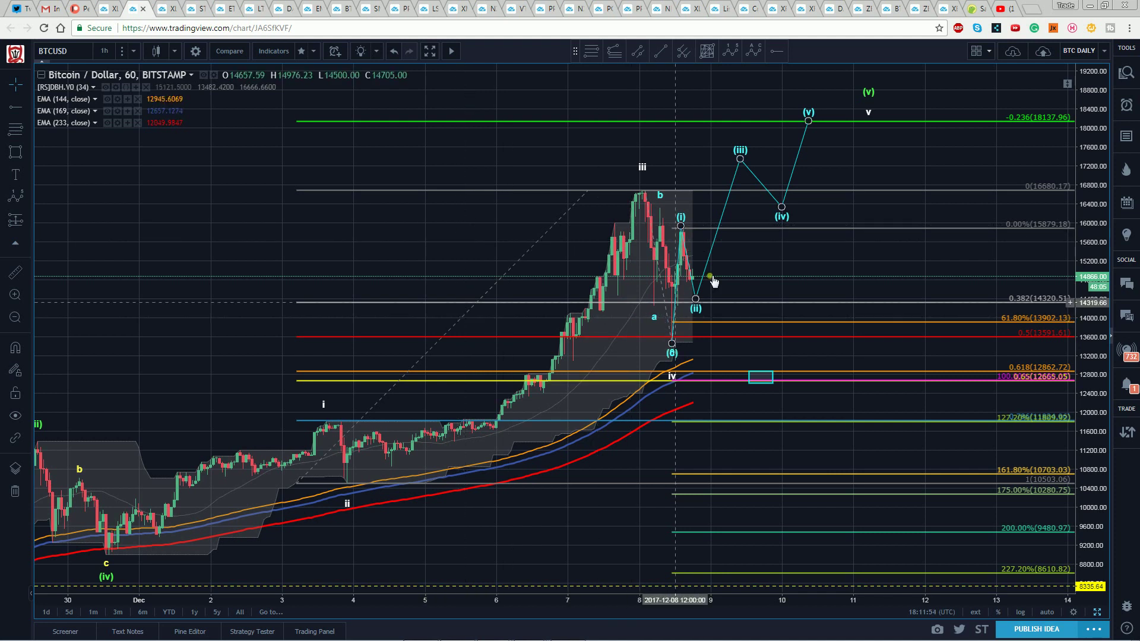
{"action": "left_click_drag", "start_coordinate": [697, 306], "coordinate": [709, 309]}
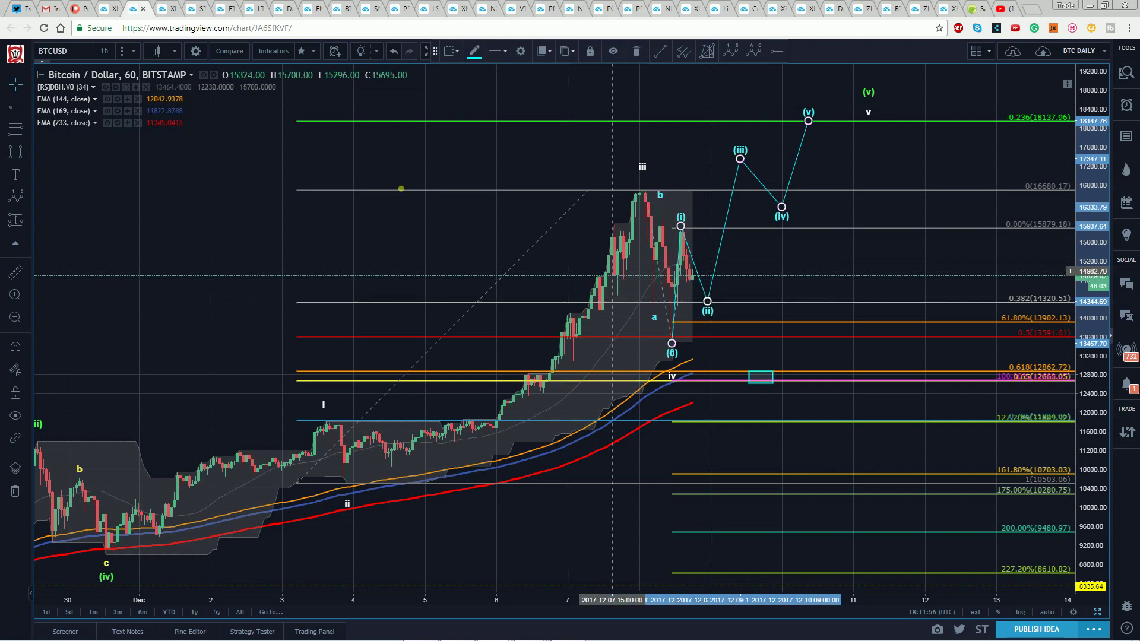
Step: Replace the hourly chart's Fibonacci retracement of wave iii with one from the wave c low at about 13469 up to (i) at about 15908
{"action": "left_click", "coordinate": [567, 224]}
{"action": "key", "text": "Delete"}
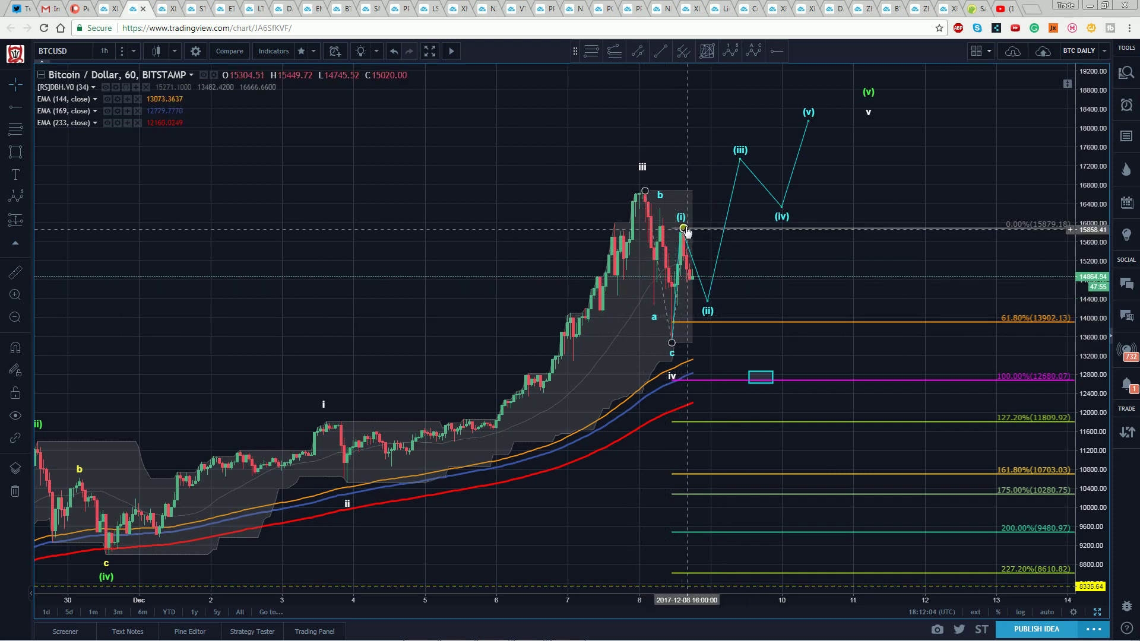
{"action": "left_click", "coordinate": [594, 53]}
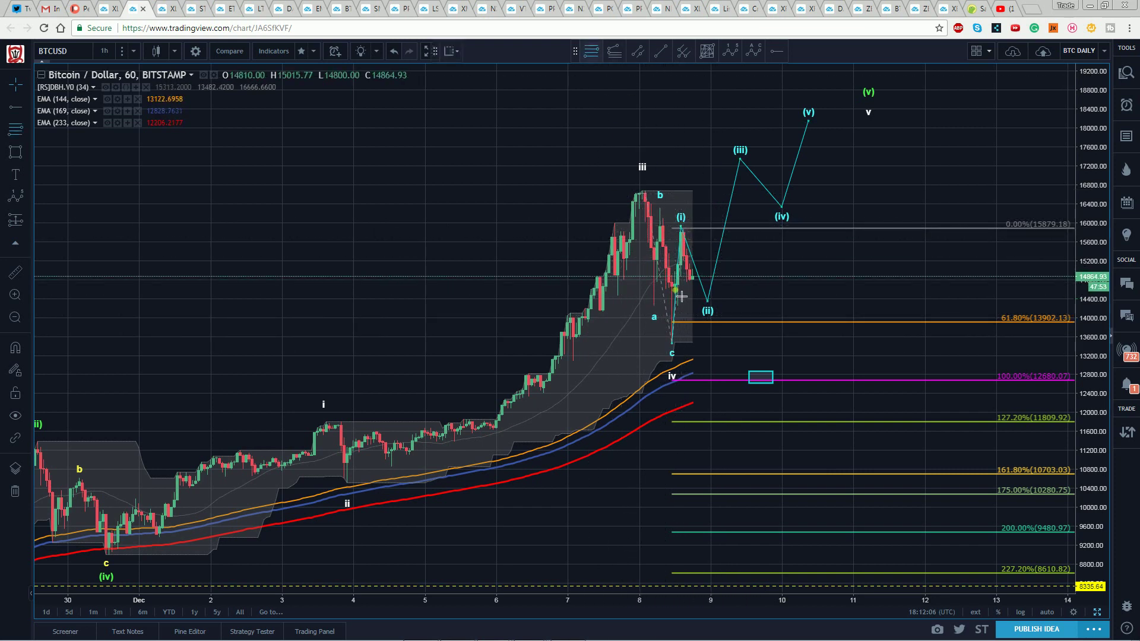
{"action": "left_click", "coordinate": [678, 296]}
{"action": "left_click", "coordinate": [677, 227]}
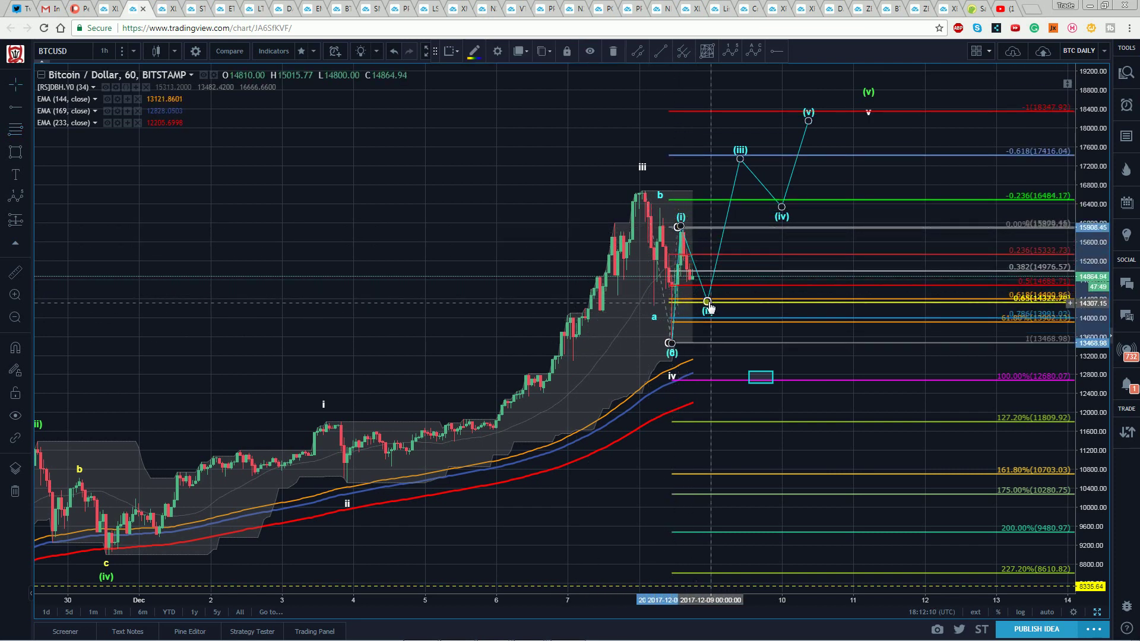
Step: Move the cyan impulse's (ii) onto the 0.618 level at about 14400 and its (iii) near the -0.618 level at about 17416
{"action": "left_click_drag", "start_coordinate": [707, 301], "coordinate": [705, 309]}
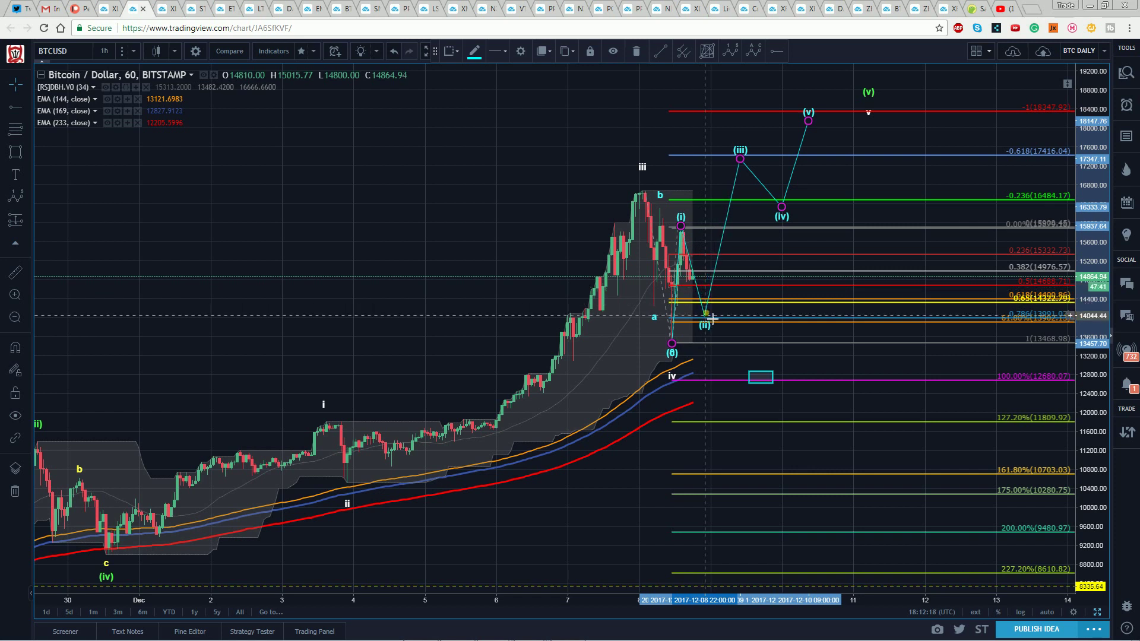
{"action": "left_click_drag", "start_coordinate": [712, 319], "coordinate": [710, 301]}
{"action": "left_click", "coordinate": [418, 197]}
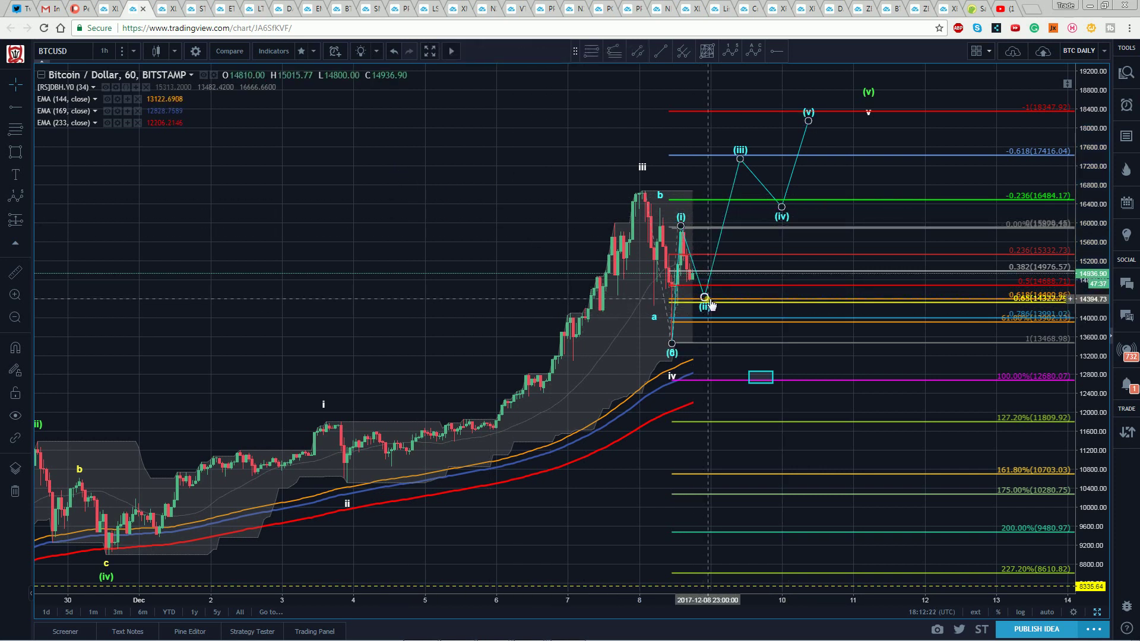
{"action": "left_click_drag", "start_coordinate": [747, 160], "coordinate": [752, 153]}
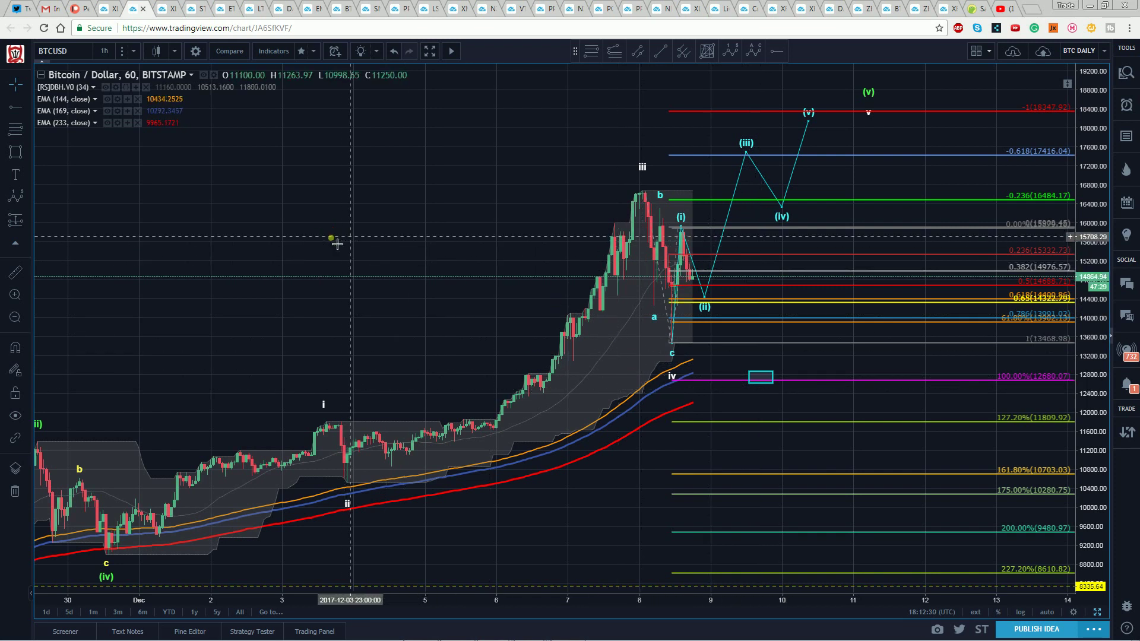
Step: Place a long position beside the cyan impulse with entry at about 14468, target at about 18397 and stop at about 13818
{"action": "left_click_drag", "start_coordinate": [327, 238], "coordinate": [320, 238]}
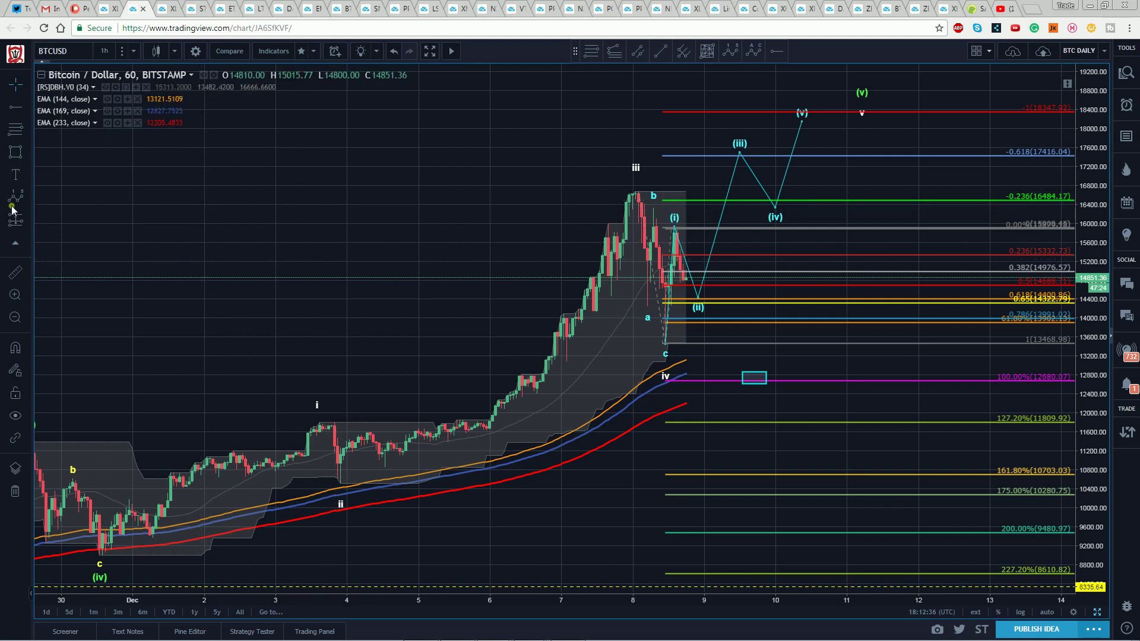
{"action": "key", "text": "alt+f"}
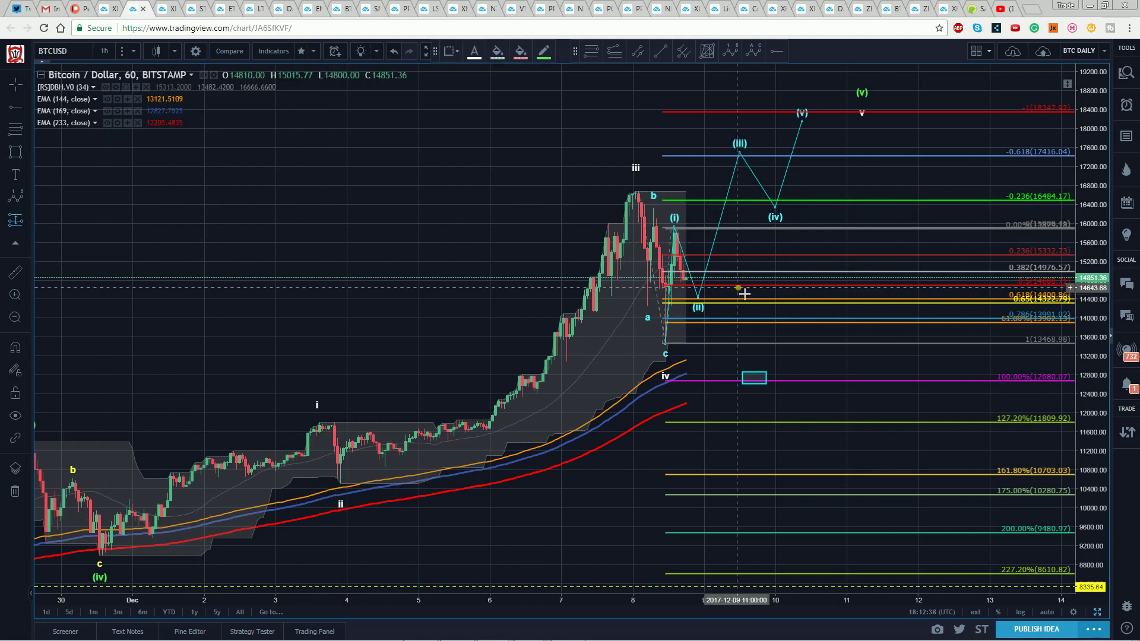
{"action": "left_click", "coordinate": [745, 302]}
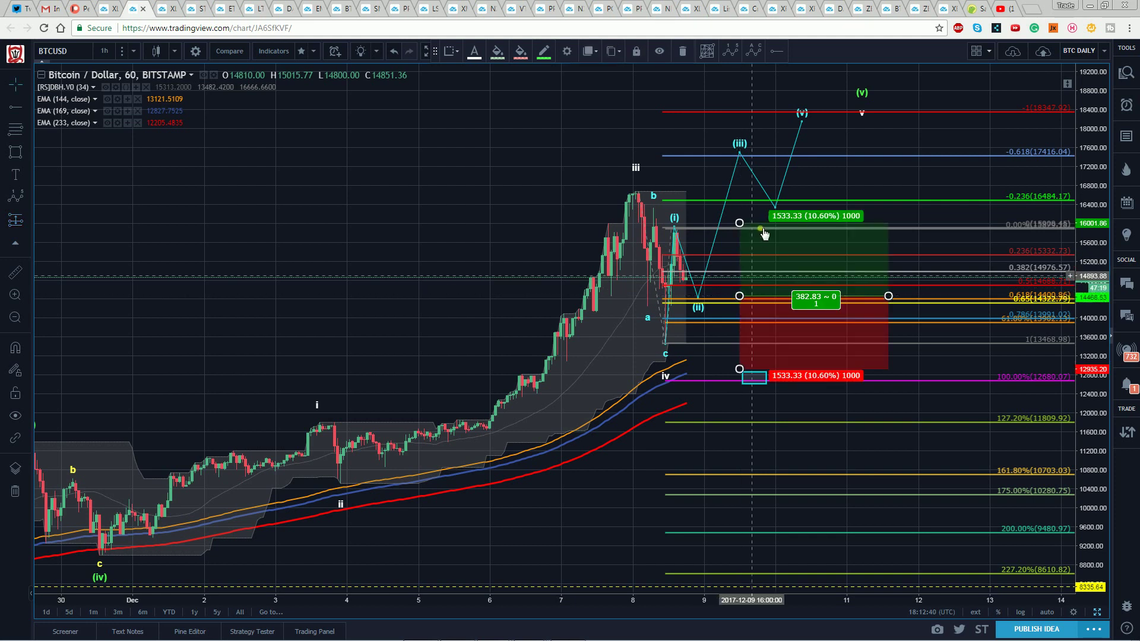
{"action": "left_click_drag", "start_coordinate": [740, 224], "coordinate": [740, 109]}
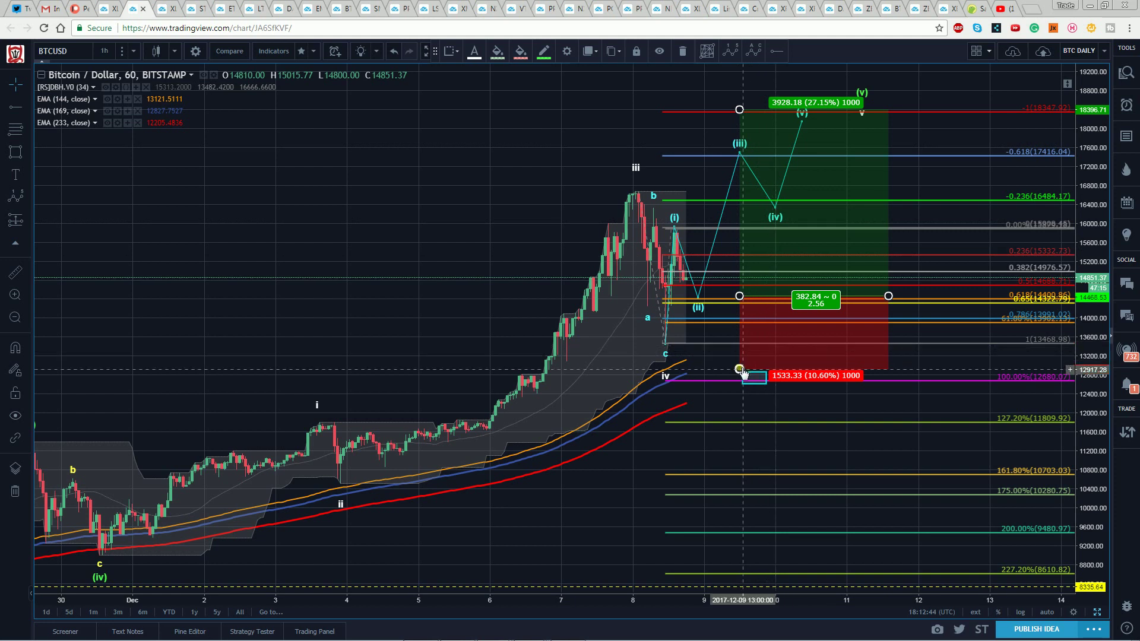
{"action": "left_click_drag", "start_coordinate": [743, 372], "coordinate": [746, 333]}
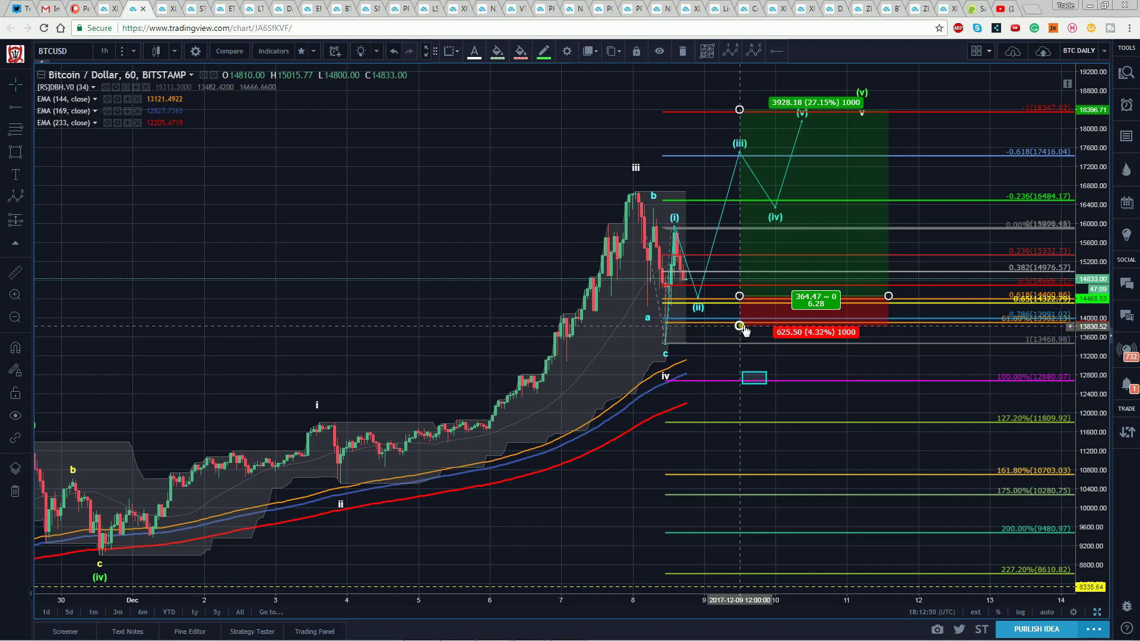
{"action": "mouse_move", "coordinate": [746, 330]}
{"action": "left_mouse_down"}
{"action": "mouse_move", "coordinate": [750, 317]}
{"action": "mouse_move", "coordinate": [755, 333]}
{"action": "left_mouse_up"}
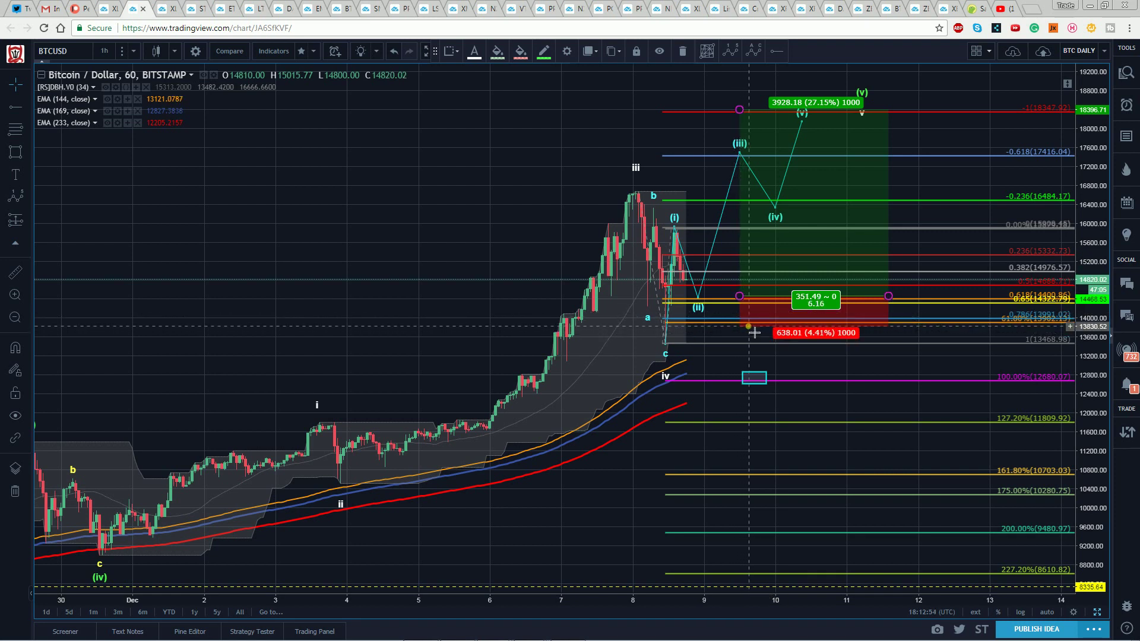
{"action": "left_click", "coordinate": [494, 233]}
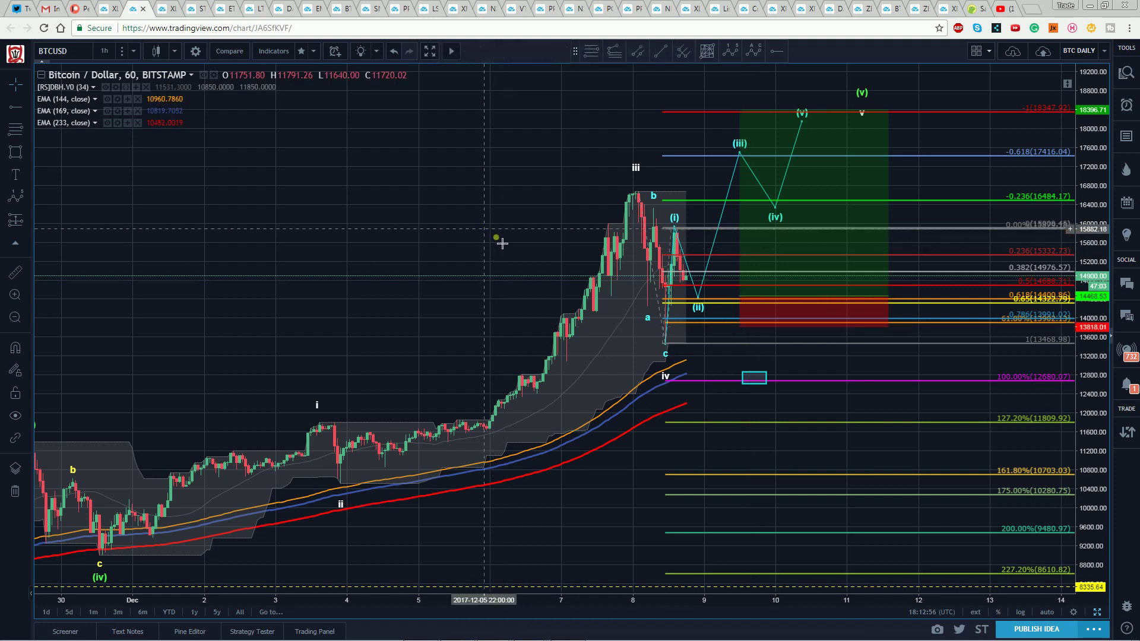
Step: Move the cyan (ii) up onto the 0.5 level and raise the long position's entry to about 14744 and its target to about 18672
{"action": "left_click", "coordinate": [699, 299]}
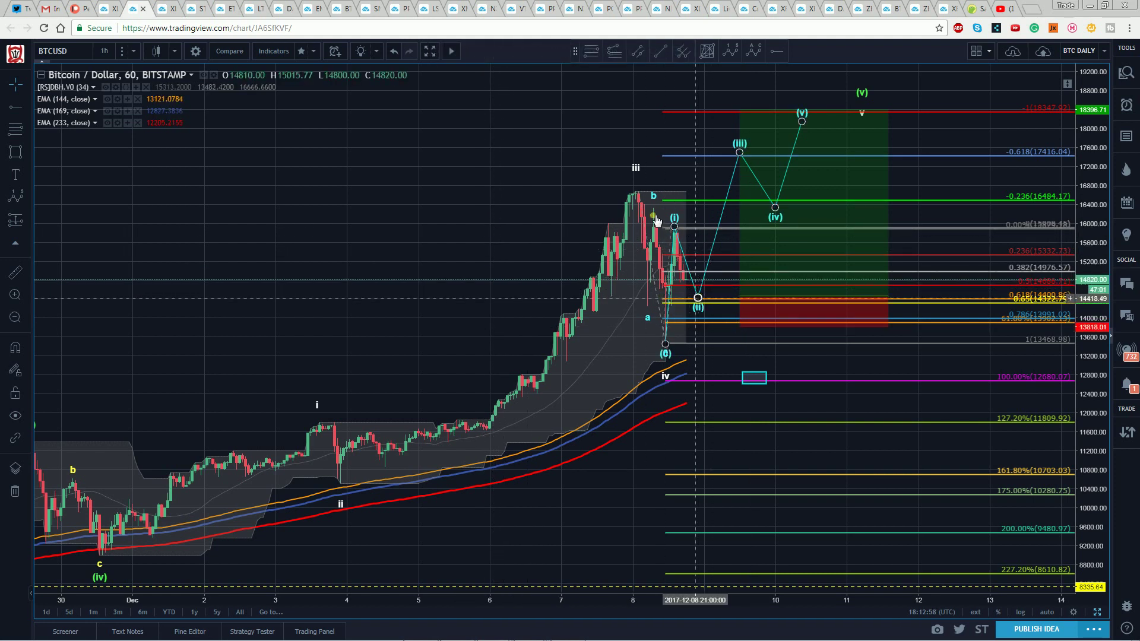
{"action": "left_click", "coordinate": [599, 301]}
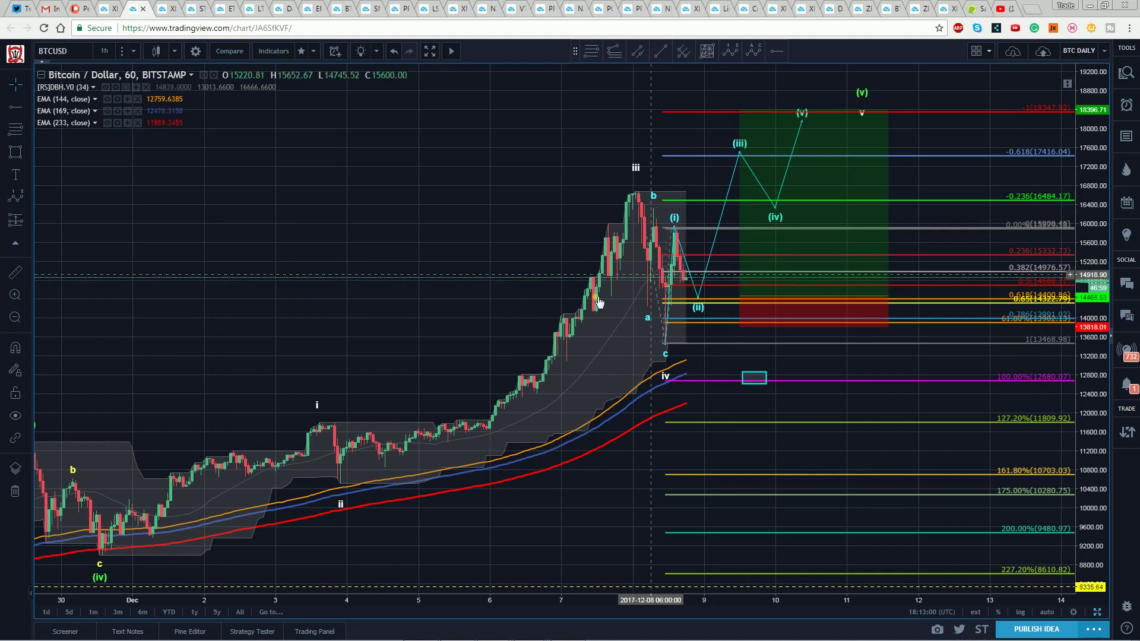
{"action": "left_click", "coordinate": [647, 303]}
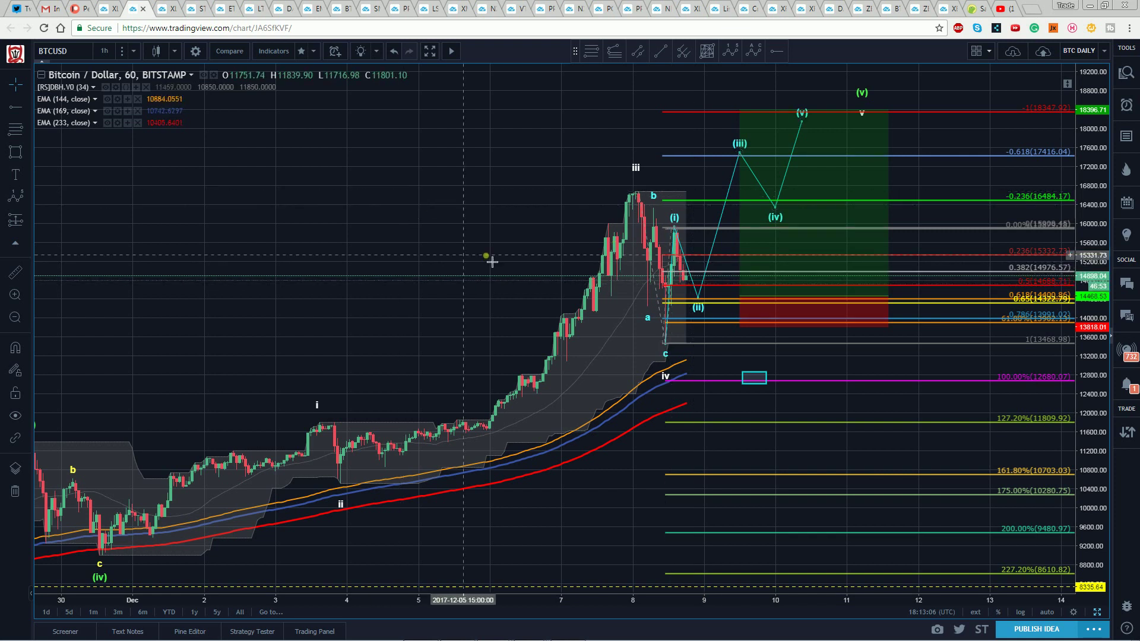
{"action": "left_click", "coordinate": [699, 302]}
{"action": "left_click_drag", "start_coordinate": [695, 286], "coordinate": [748, 333]}
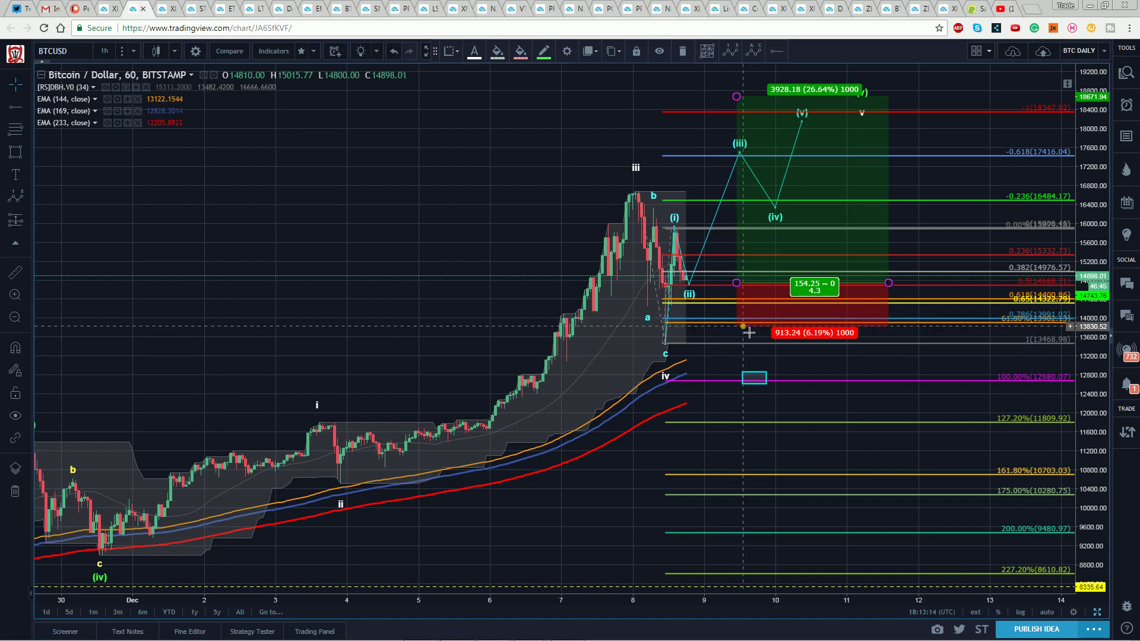
Step: Try a tighter stop near 14218 on the long position, set it to about 13818, and move (ii) between the 0.5 and 0.618 levels
{"action": "left_click_drag", "start_coordinate": [749, 333], "coordinate": [740, 326]}
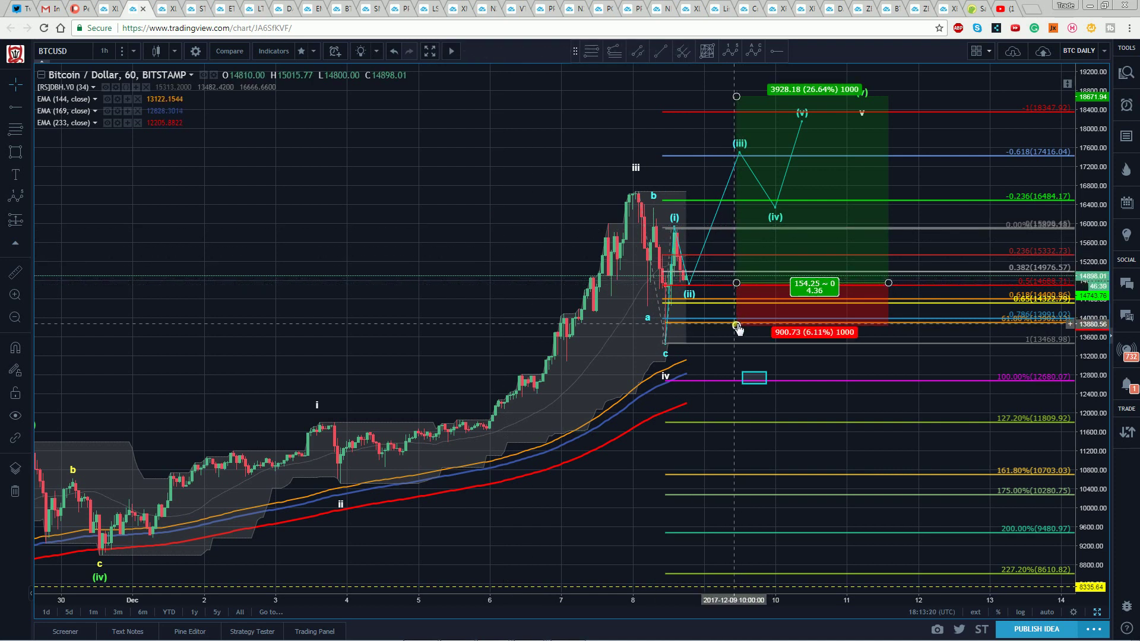
{"action": "left_click_drag", "start_coordinate": [738, 328], "coordinate": [740, 316]}
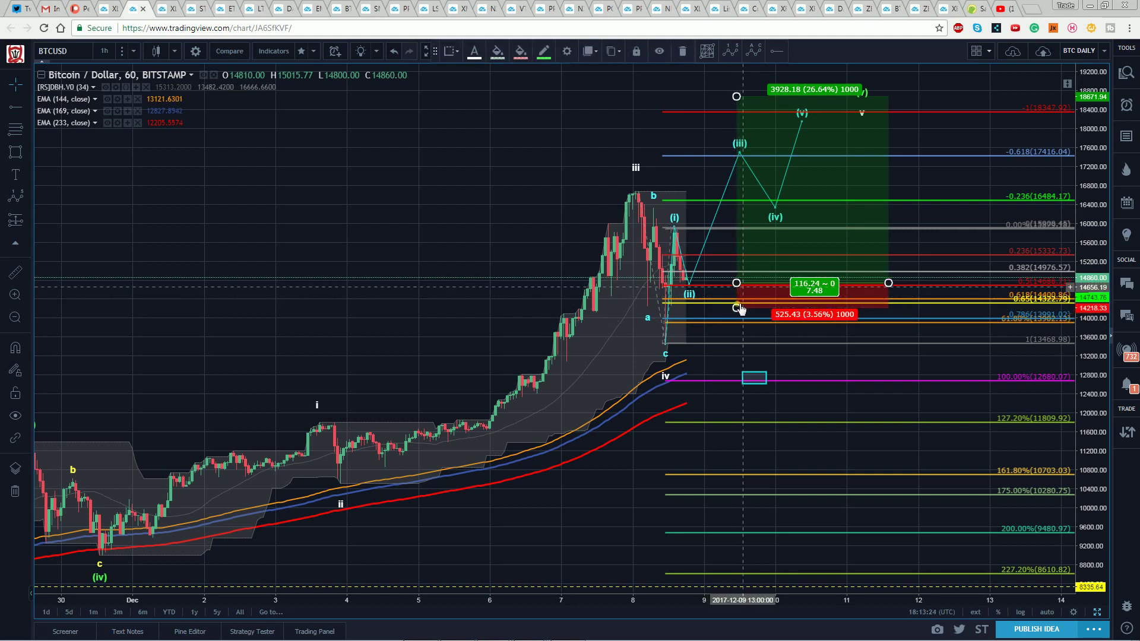
{"action": "left_click_drag", "start_coordinate": [737, 307], "coordinate": [741, 327]}
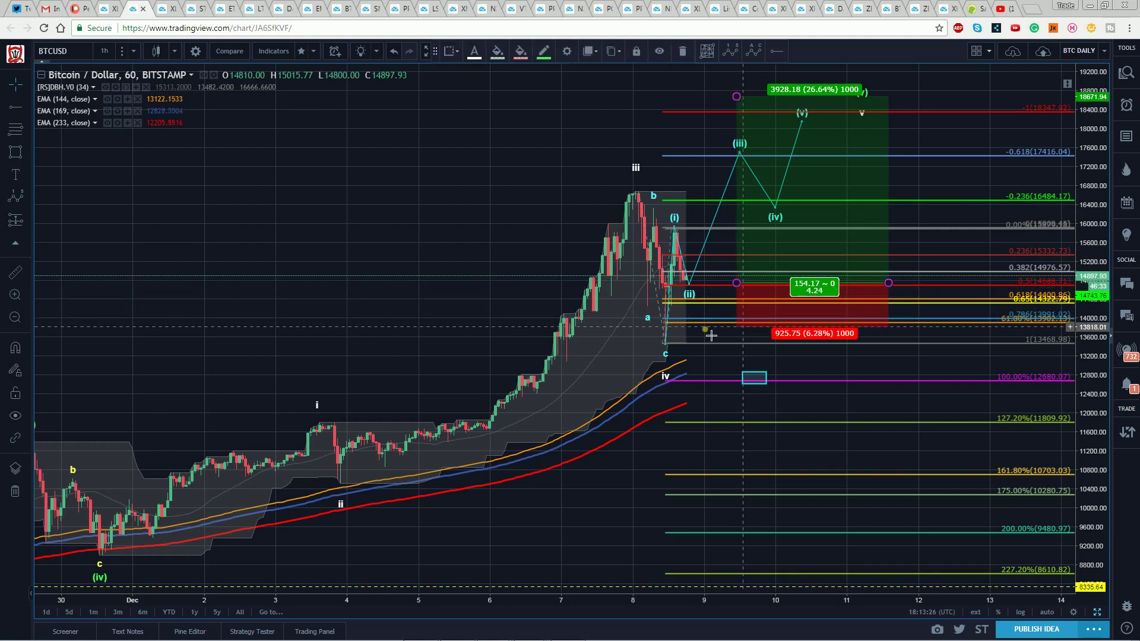
{"action": "left_click", "coordinate": [621, 110]}
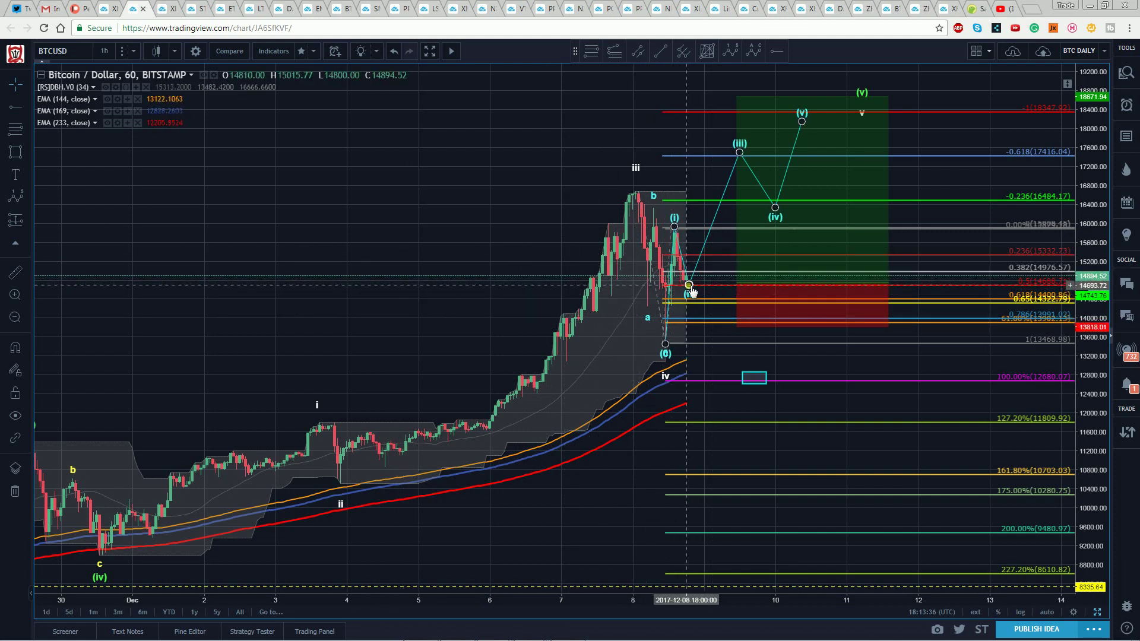
{"action": "left_click_drag", "start_coordinate": [691, 290], "coordinate": [702, 297]}
{"action": "left_click", "coordinate": [504, 232]}
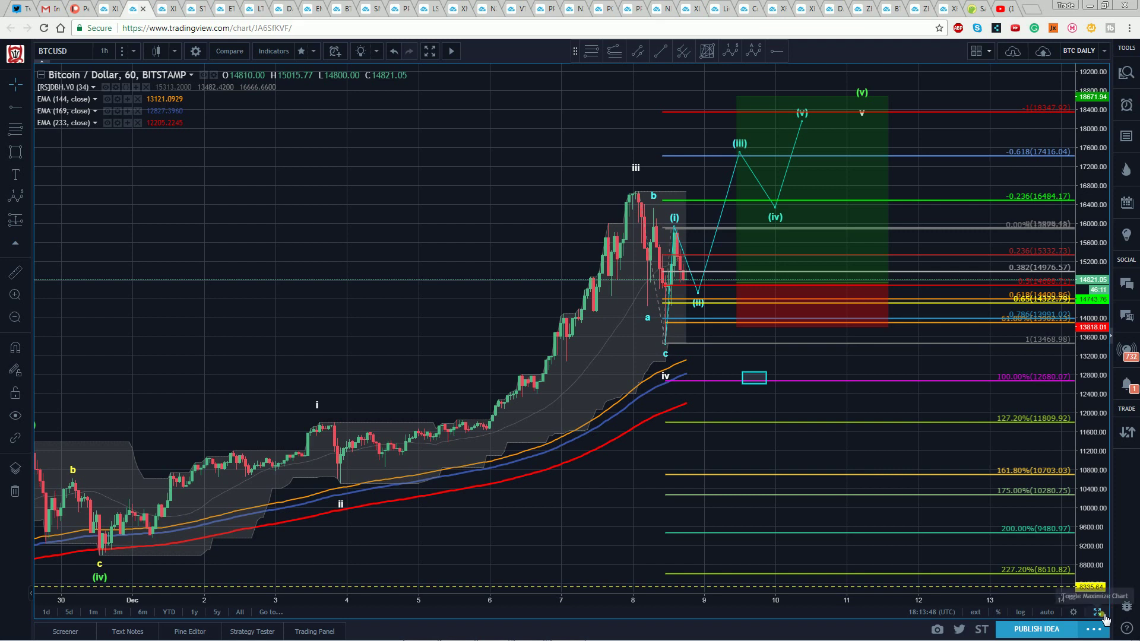
Step: Review the wave (iv) correction on the maximized daily Bitcoin chart and return to the four-chart layout
{"action": "key", "text": "alt+Return"}
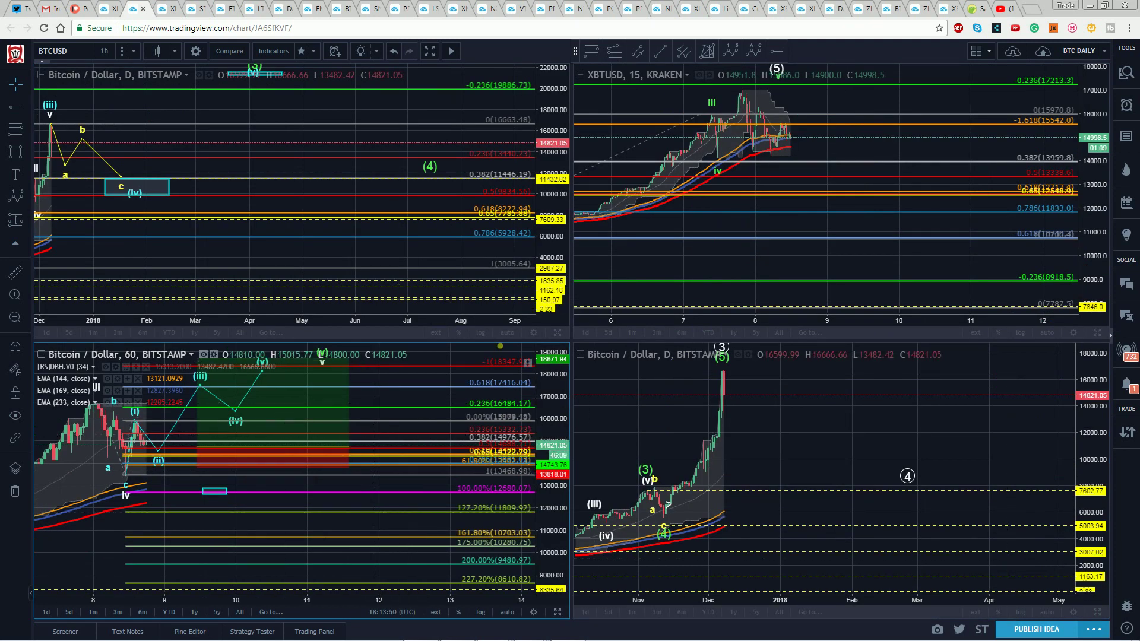
{"action": "left_click", "coordinate": [557, 334]}
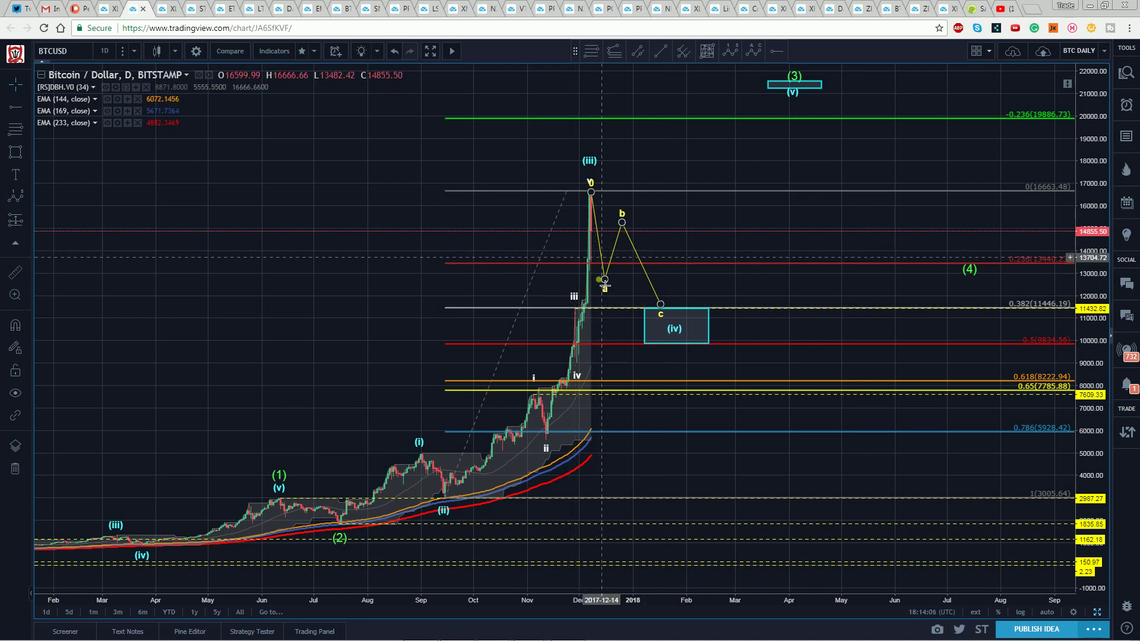
{"action": "left_click_drag", "start_coordinate": [368, 182], "coordinate": [386, 184]}
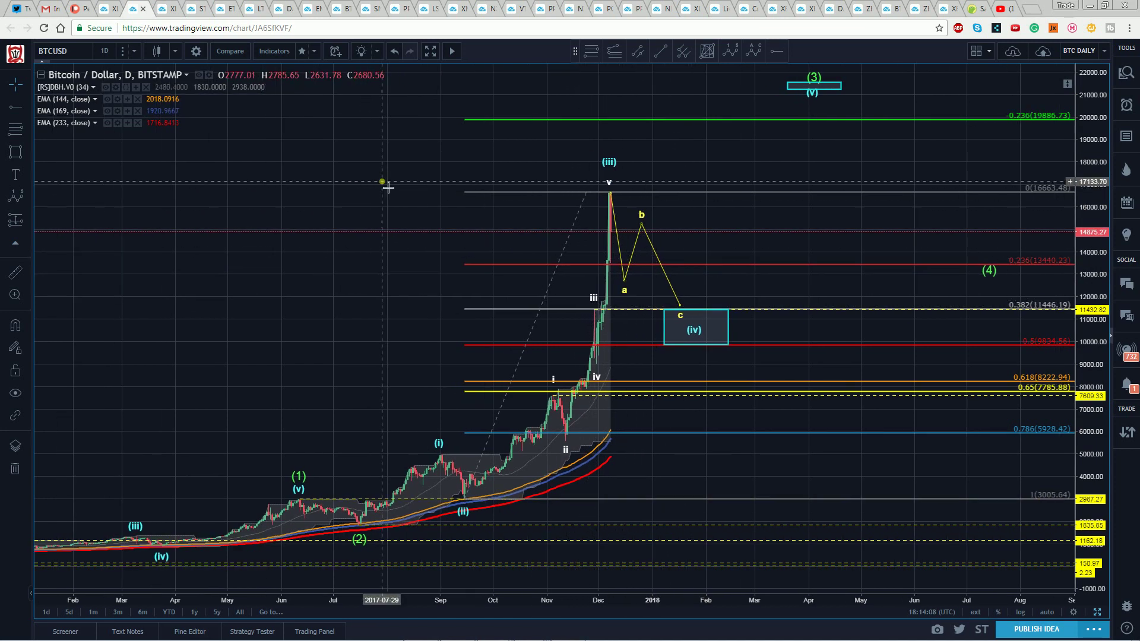
{"action": "left_click", "coordinate": [1098, 614]}
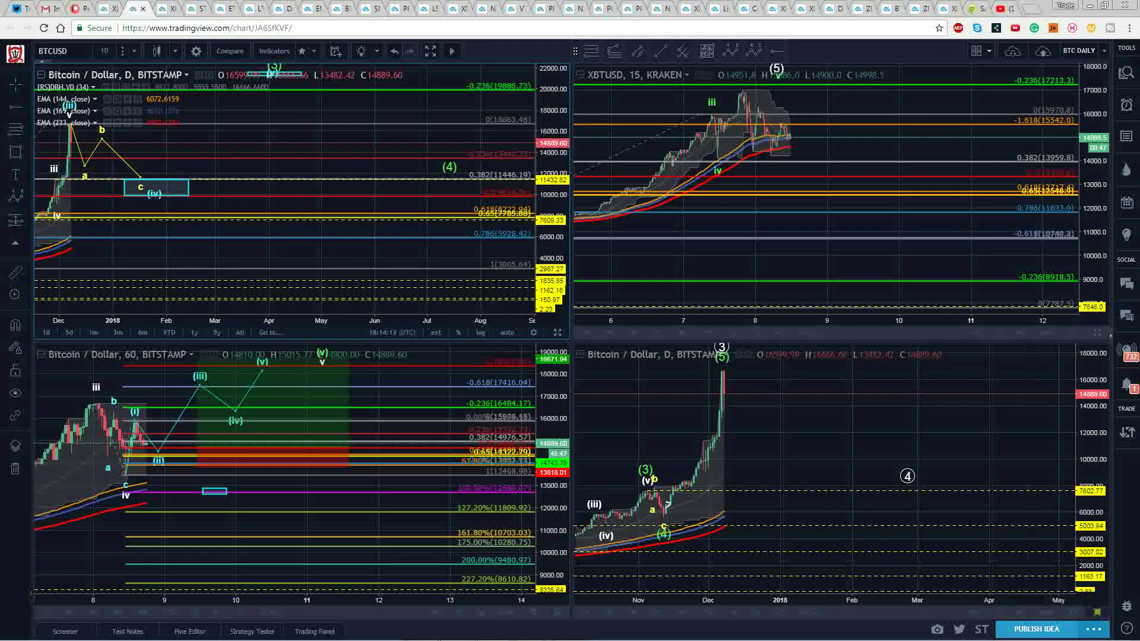
Step: Maximize the daily Bitcoin chart with the circled wave count and raise the circled 3 label further above the green (5)
{"action": "left_click", "coordinate": [1097, 612]}
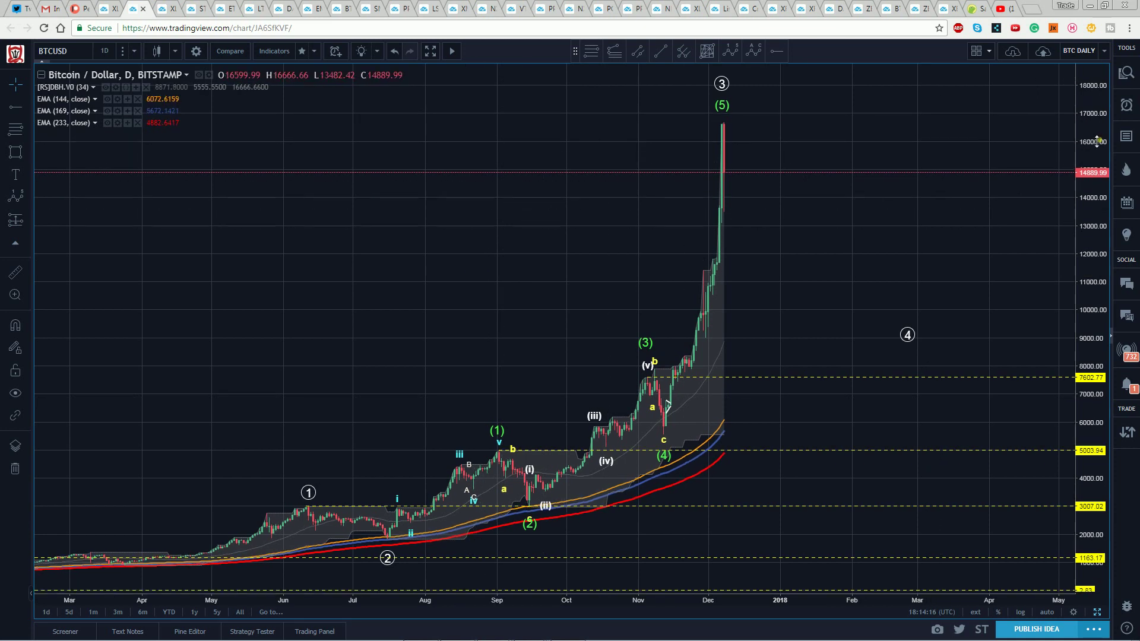
{"action": "left_click_drag", "start_coordinate": [532, 269], "coordinate": [537, 271]}
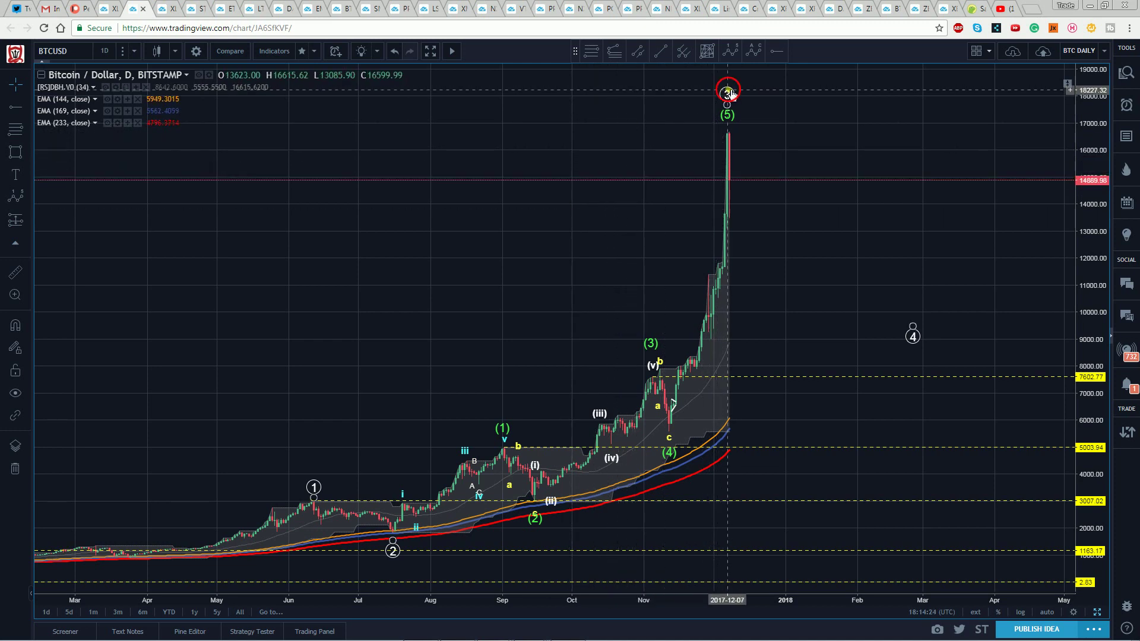
{"action": "left_click_drag", "start_coordinate": [730, 92], "coordinate": [729, 78]}
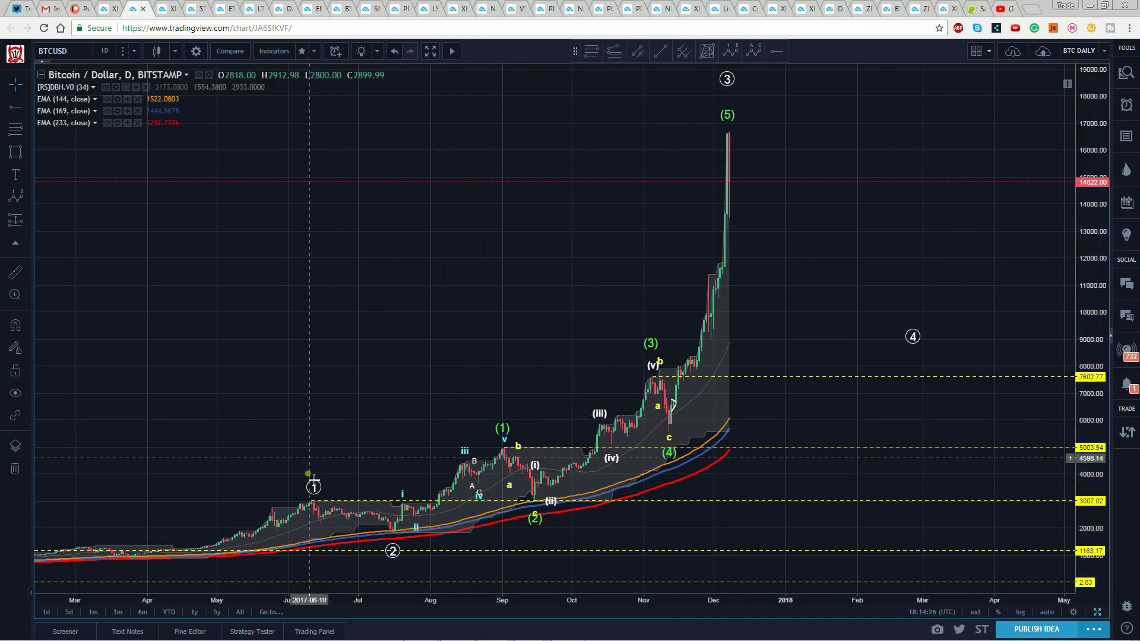
Step: Stretch out the chart's price range and move the circled 4 label to a slightly higher price and earlier date
{"action": "left_click_drag", "start_coordinate": [428, 307], "coordinate": [404, 309]}
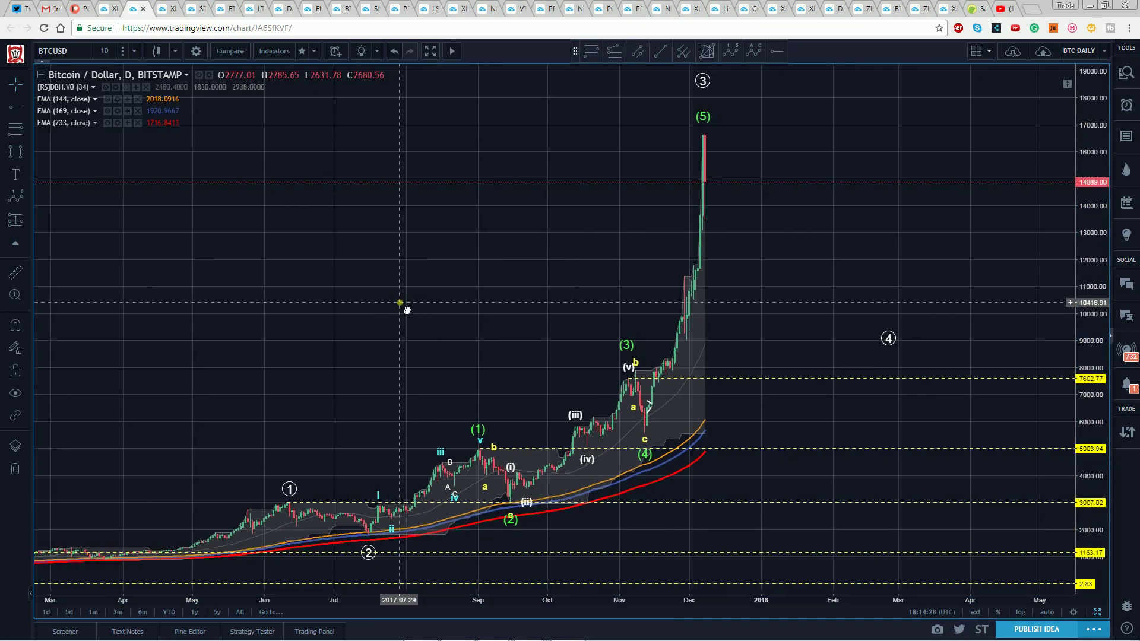
{"action": "left_click_drag", "start_coordinate": [1104, 111], "coordinate": [1110, 155]}
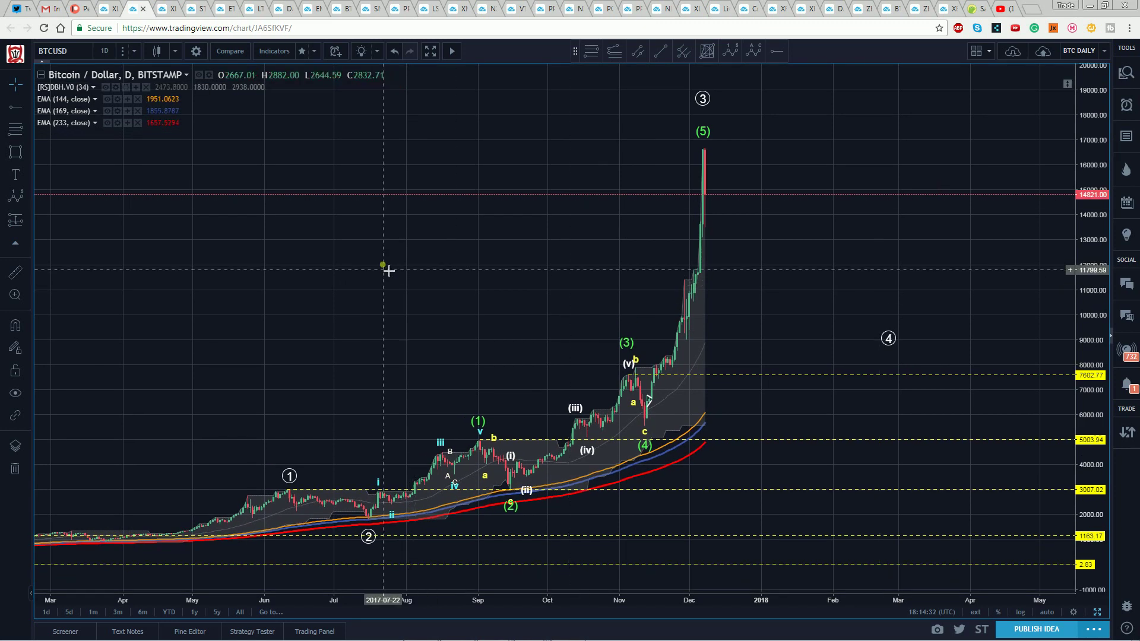
{"action": "left_click_drag", "start_coordinate": [383, 264], "coordinate": [379, 283]}
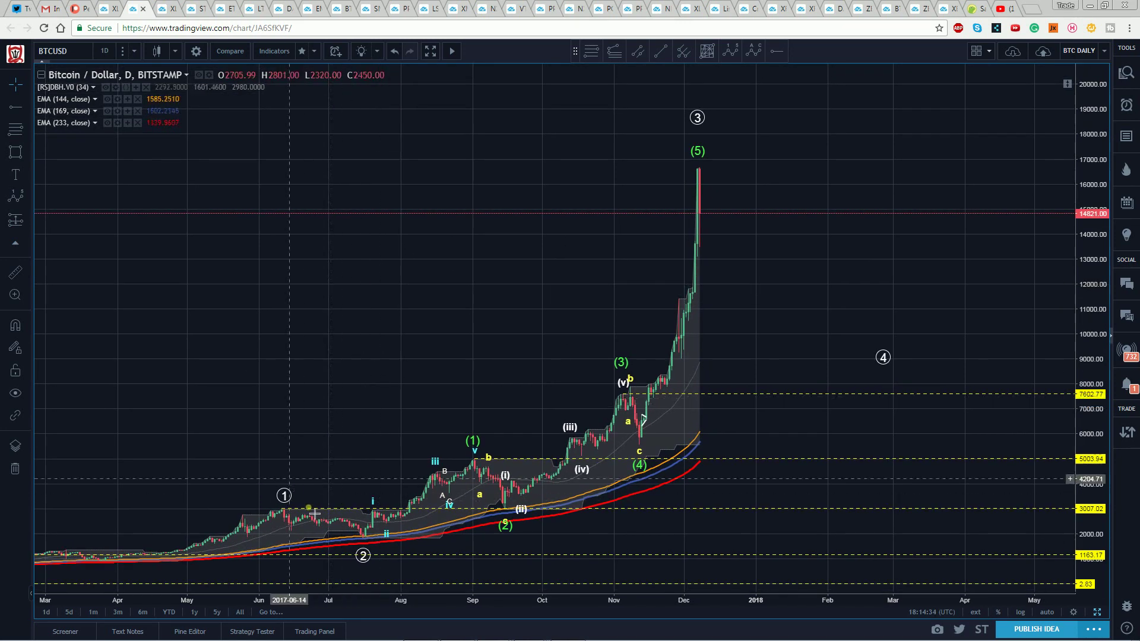
{"action": "left_click", "coordinate": [884, 357]}
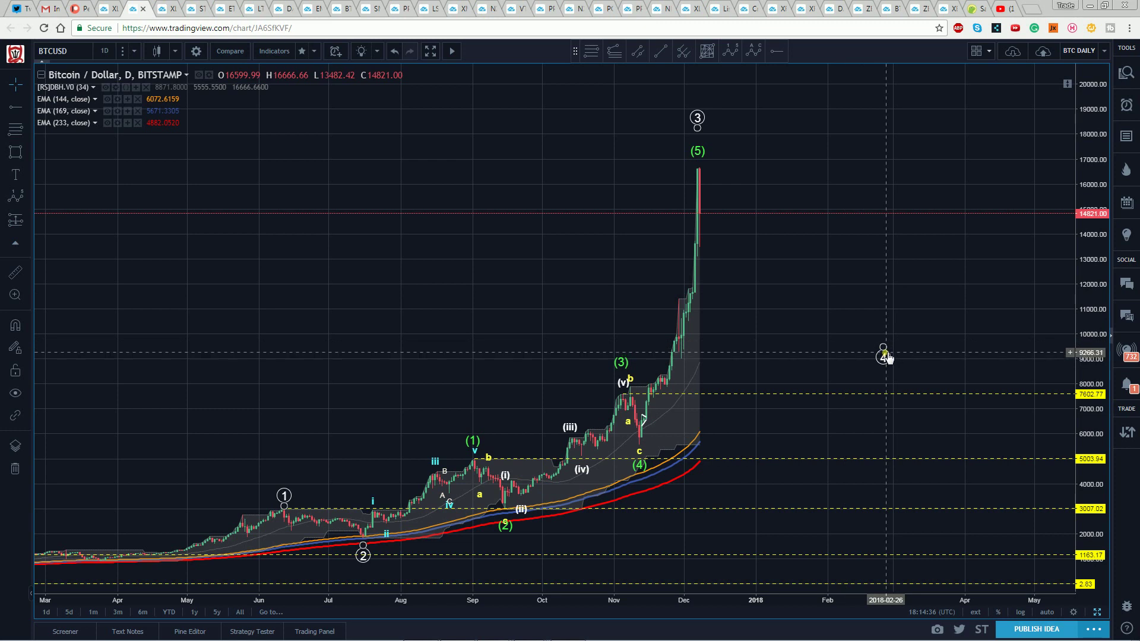
{"action": "left_click_drag", "start_coordinate": [883, 348], "coordinate": [881, 335]}
{"action": "left_click", "coordinate": [402, 282]}
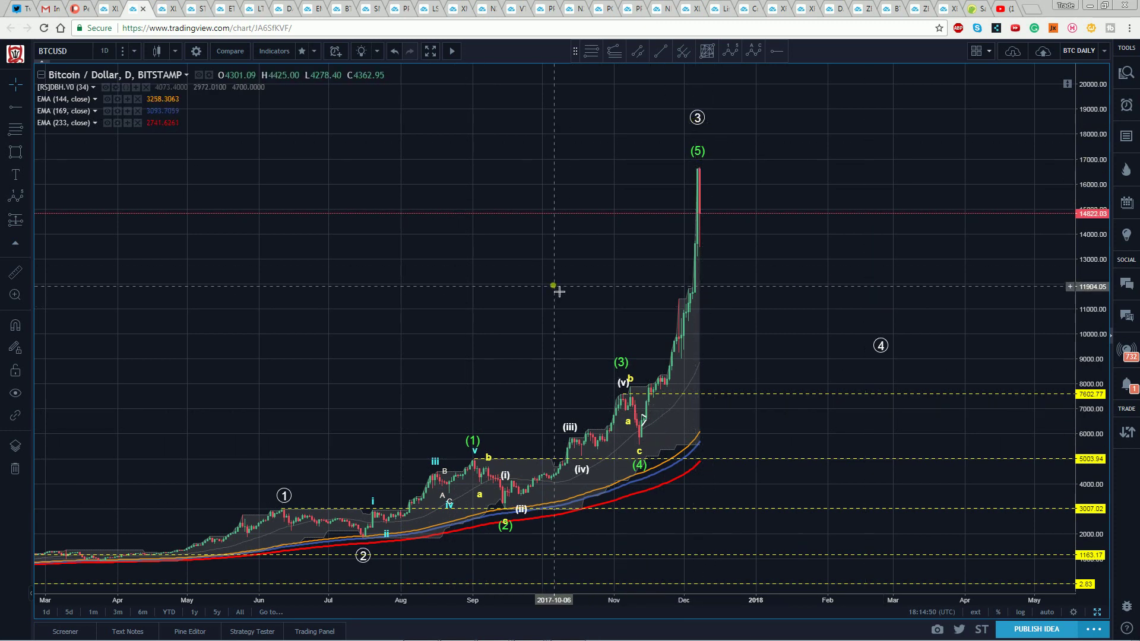
{"action": "left_click", "coordinate": [517, 304]}
{"action": "left_click_drag", "start_coordinate": [519, 307], "coordinate": [493, 304]}
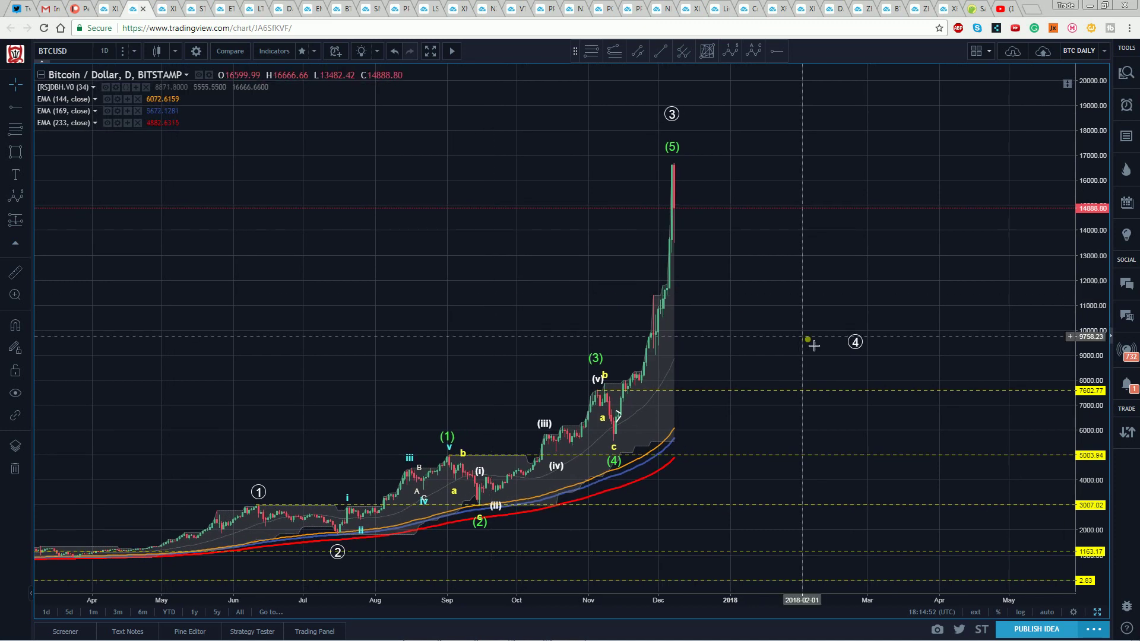
Step: Draw a Fibonacci retracement from the circled 2 low at 1773.74 to the 16697.14 high and move the circled 4 label near the 0.382 level
{"action": "mouse_move", "coordinate": [858, 339]}
{"action": "left_mouse_down"}
{"action": "mouse_move", "coordinate": [808, 325]}
{"action": "mouse_move", "coordinate": [833, 343]}
{"action": "left_mouse_up"}
{"action": "left_click", "coordinate": [514, 275]}
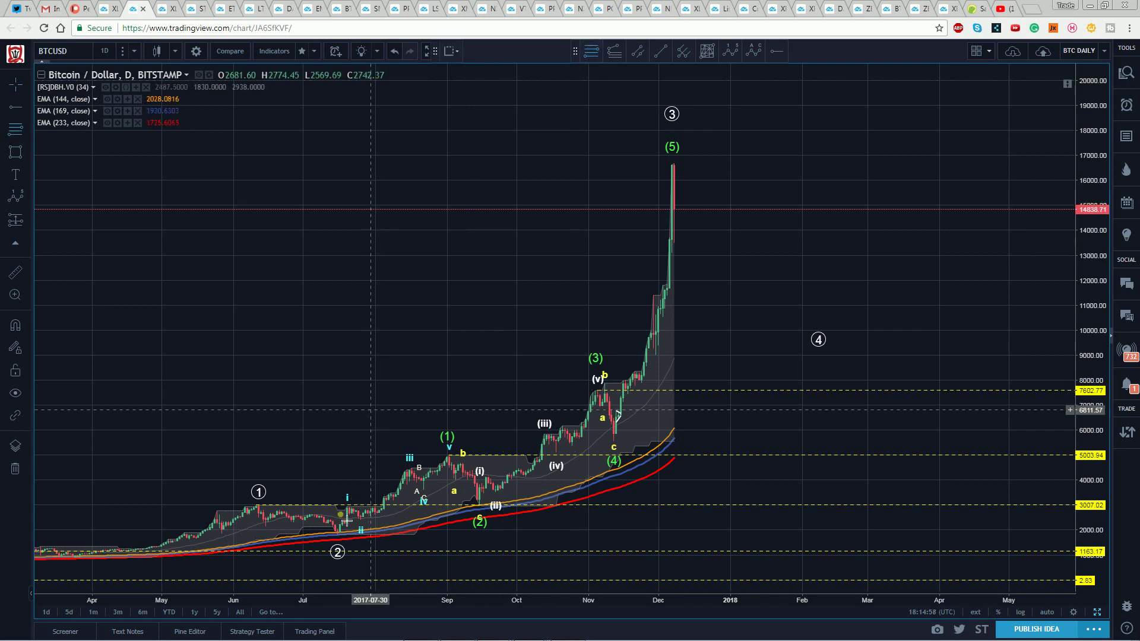
{"action": "left_click", "coordinate": [336, 536]}
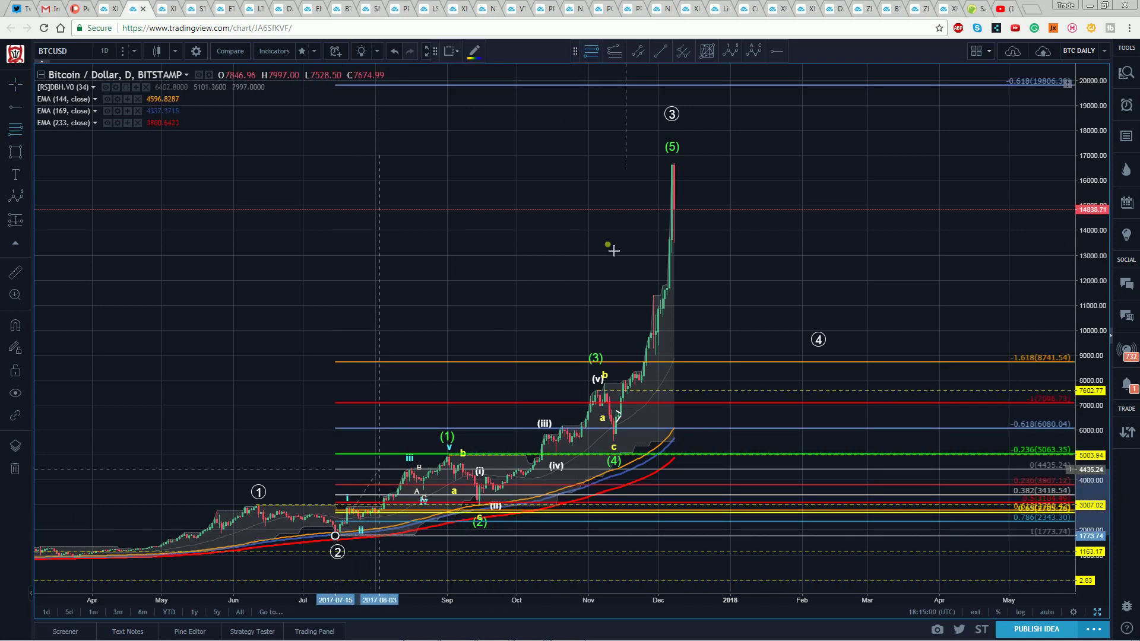
{"action": "left_click", "coordinate": [659, 161]}
{"action": "left_click", "coordinate": [664, 166]}
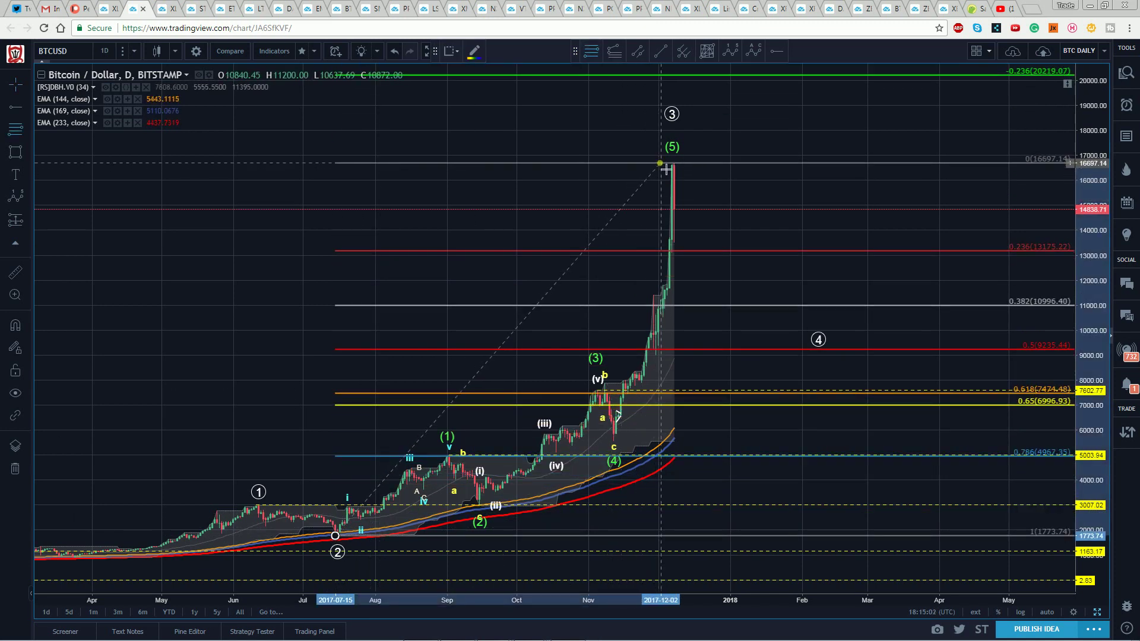
{"action": "left_click_drag", "start_coordinate": [823, 338], "coordinate": [798, 311]}
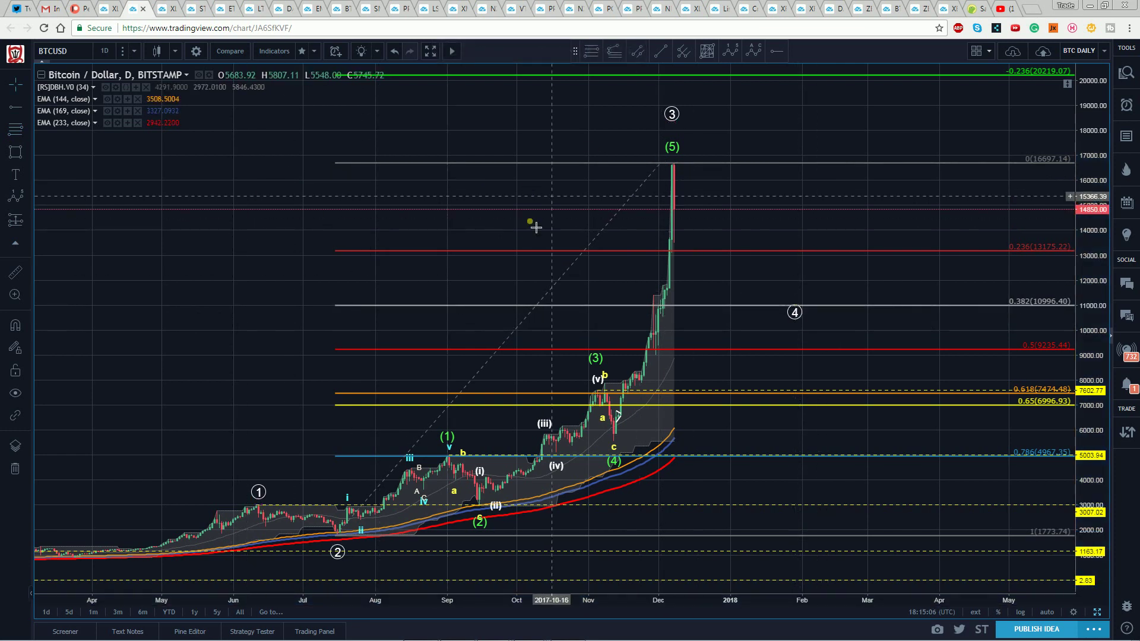
{"action": "left_click", "coordinate": [669, 163]}
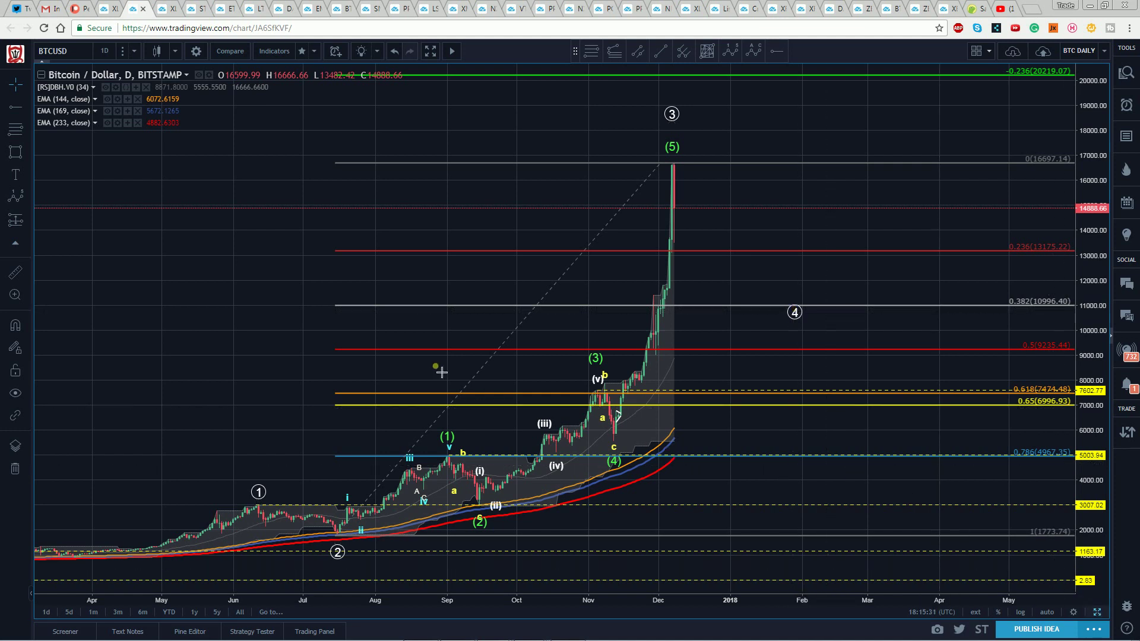
Step: Review the other daily Bitcoin chart with the projected wave (iv) correction maximized, and return to the four-chart layout
{"action": "left_click", "coordinate": [440, 372], "text": "alt"}
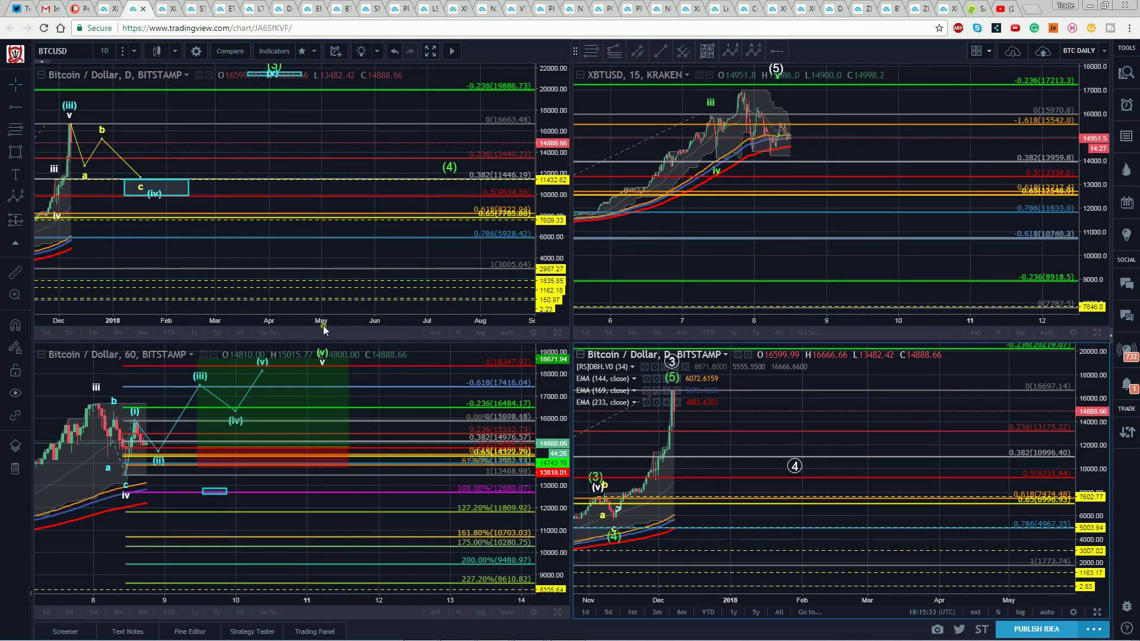
{"action": "left_click", "coordinate": [558, 335]}
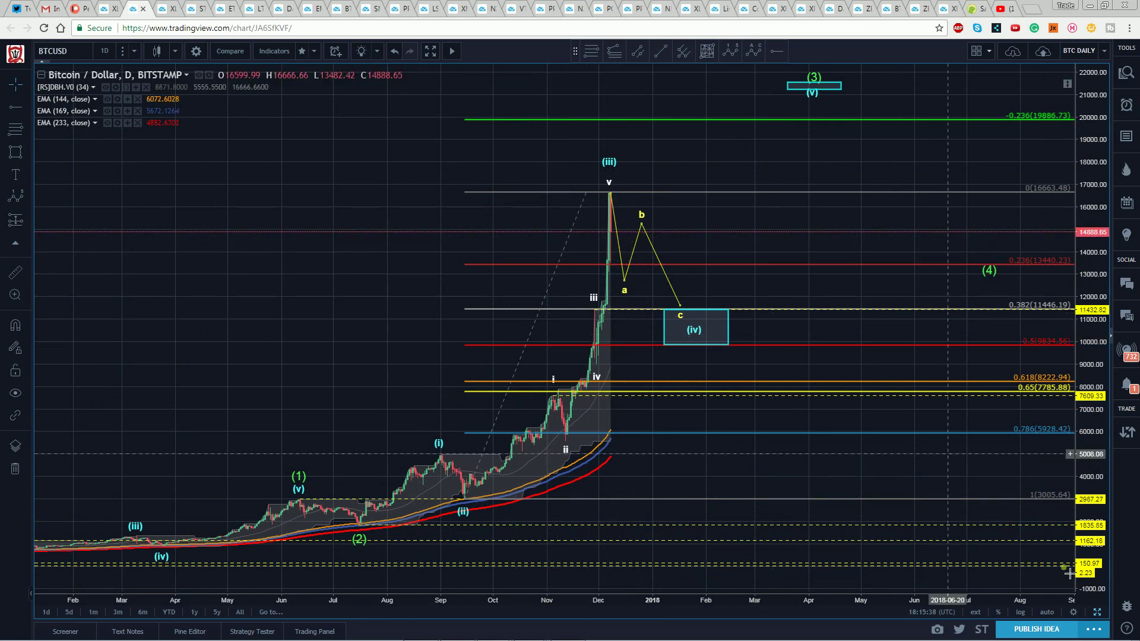
{"action": "left_click", "coordinate": [1097, 613]}
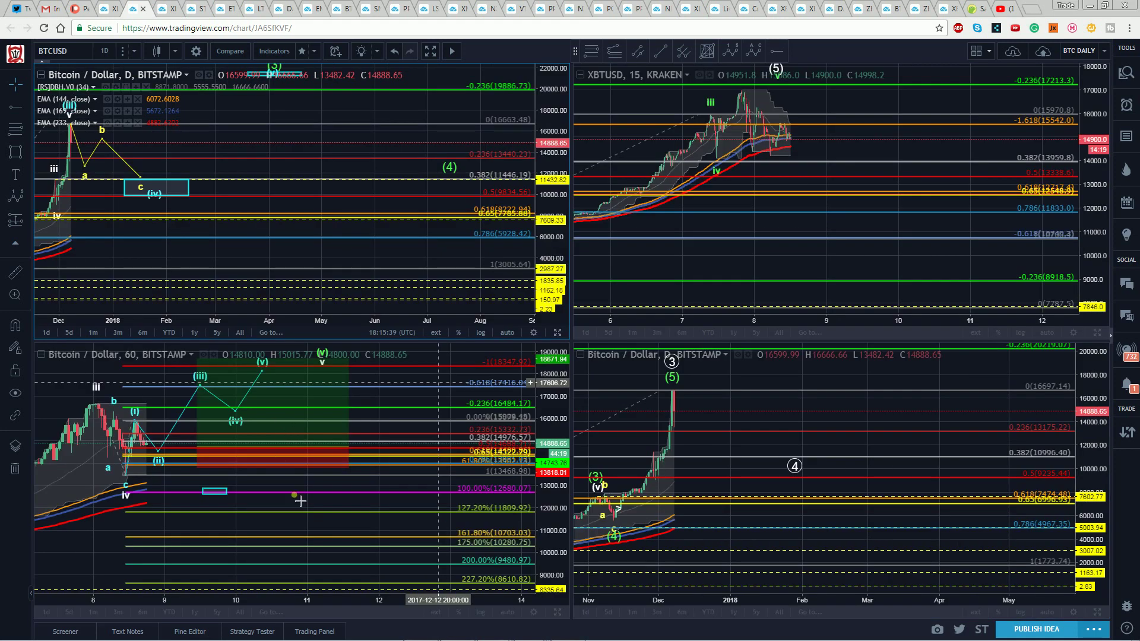
Step: Maximize the hourly Bitcoin chart and move the (ii) point of the projected impulse up to about 14656, near the 0.5 level
{"action": "left_click", "coordinate": [556, 613]}
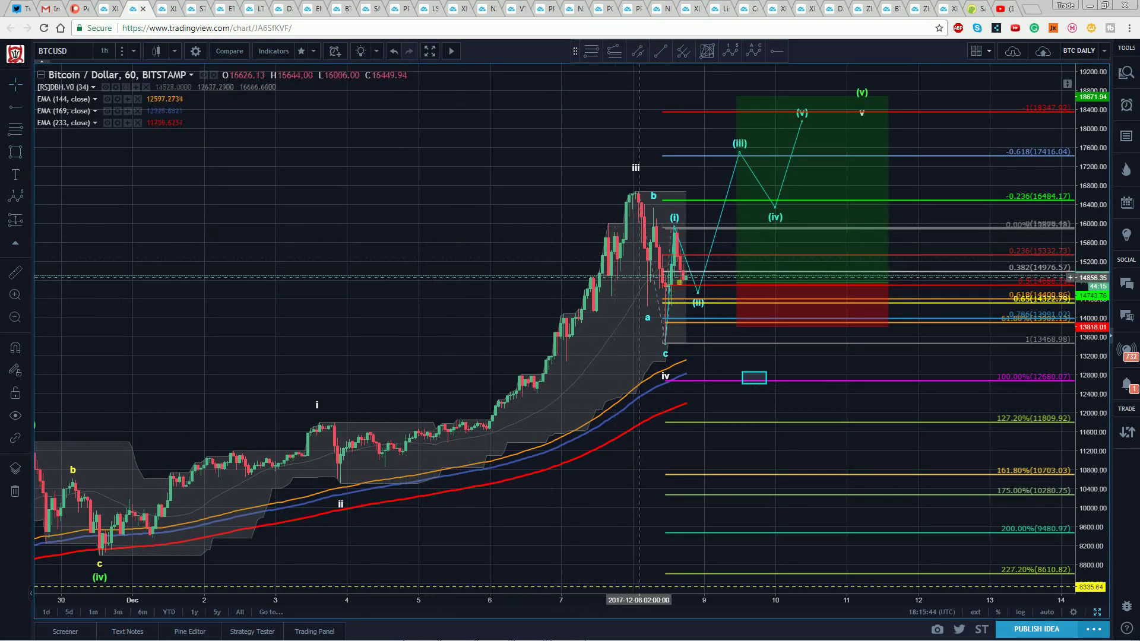
{"action": "left_click", "coordinate": [698, 295]}
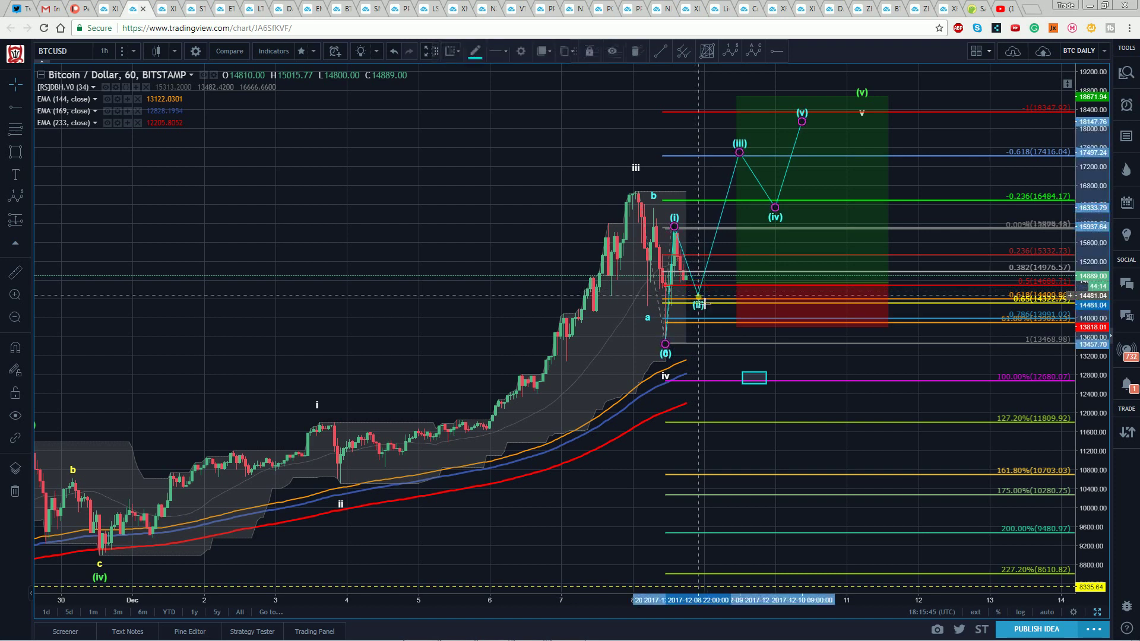
{"action": "left_click_drag", "start_coordinate": [701, 292], "coordinate": [698, 291]}
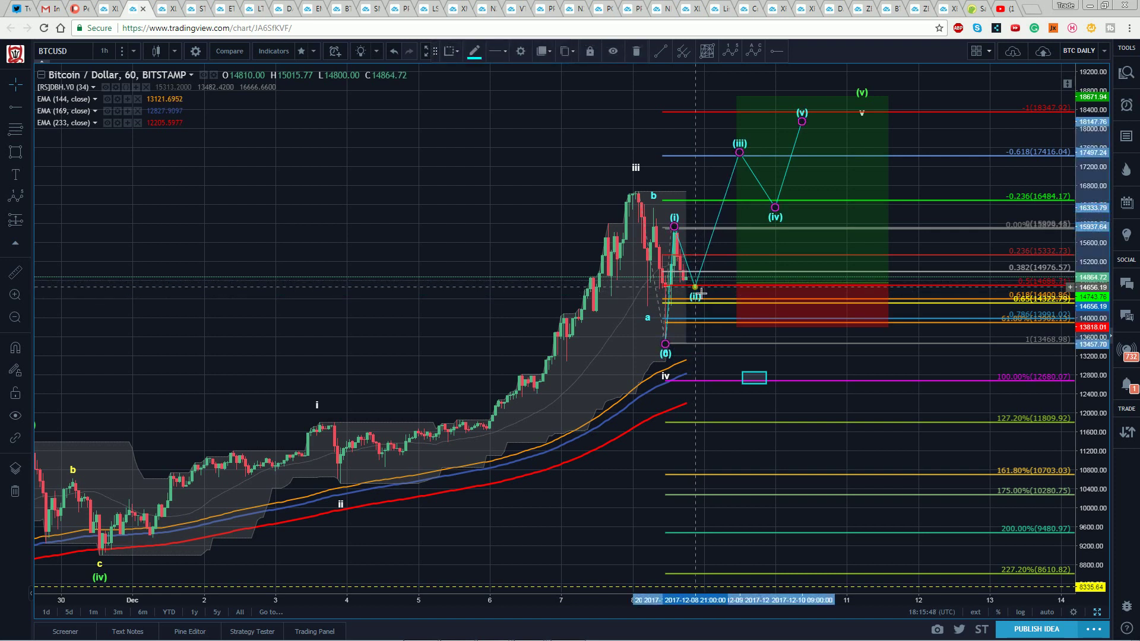
{"action": "left_click", "coordinate": [491, 209]}
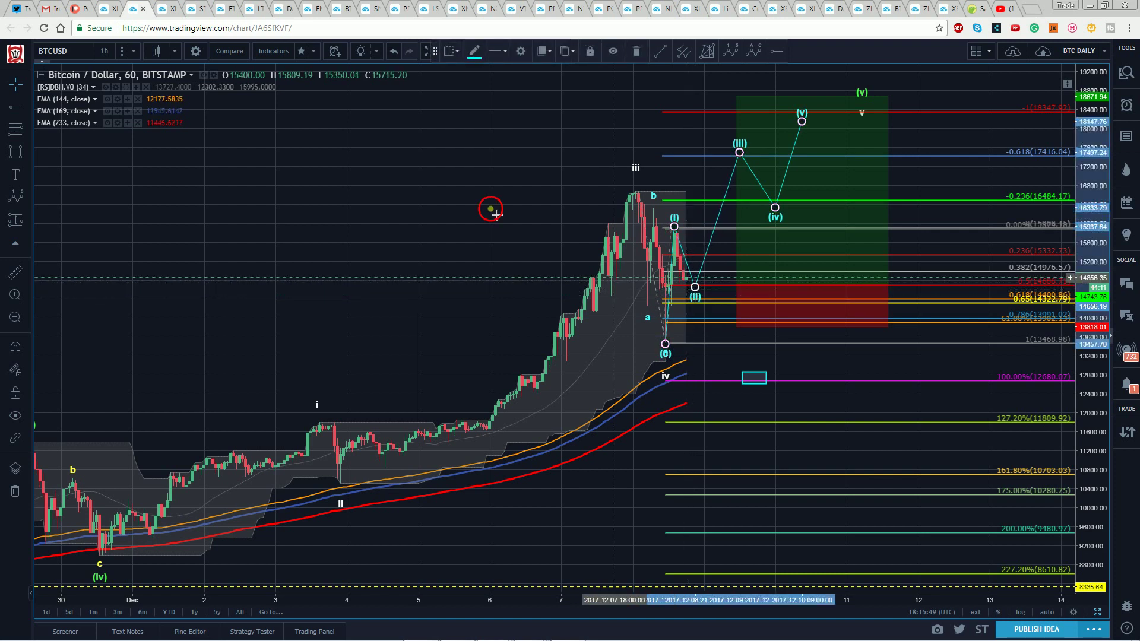
{"action": "left_click", "coordinate": [695, 291]}
{"action": "left_click", "coordinate": [747, 157]}
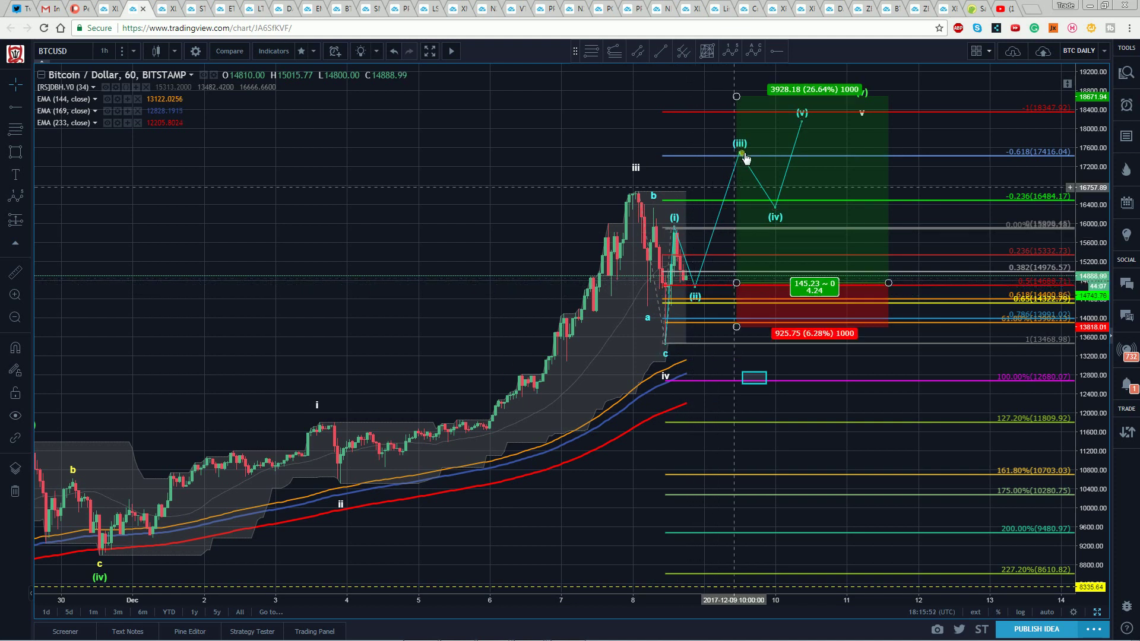
Step: Add a horizontal line at the wave i high near 11798.87 and a Fibonacci retracement from the ii low at 10510.33 to the iii high at 16665.31
{"action": "left_click_drag", "start_coordinate": [418, 187], "coordinate": [397, 189]}
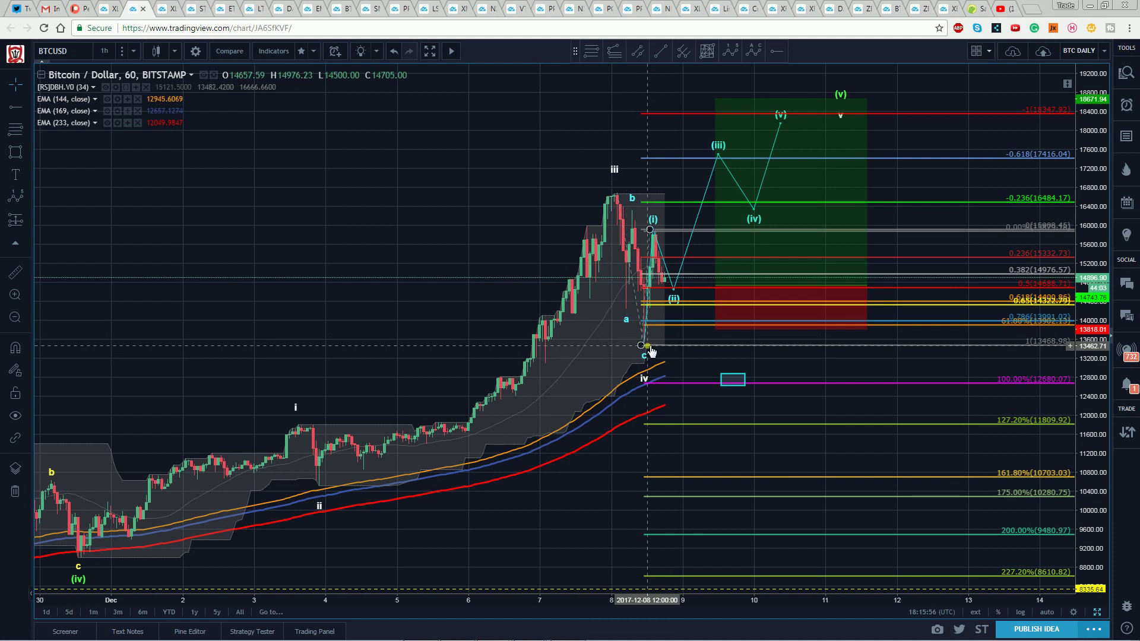
{"action": "left_click", "coordinate": [15, 107]}
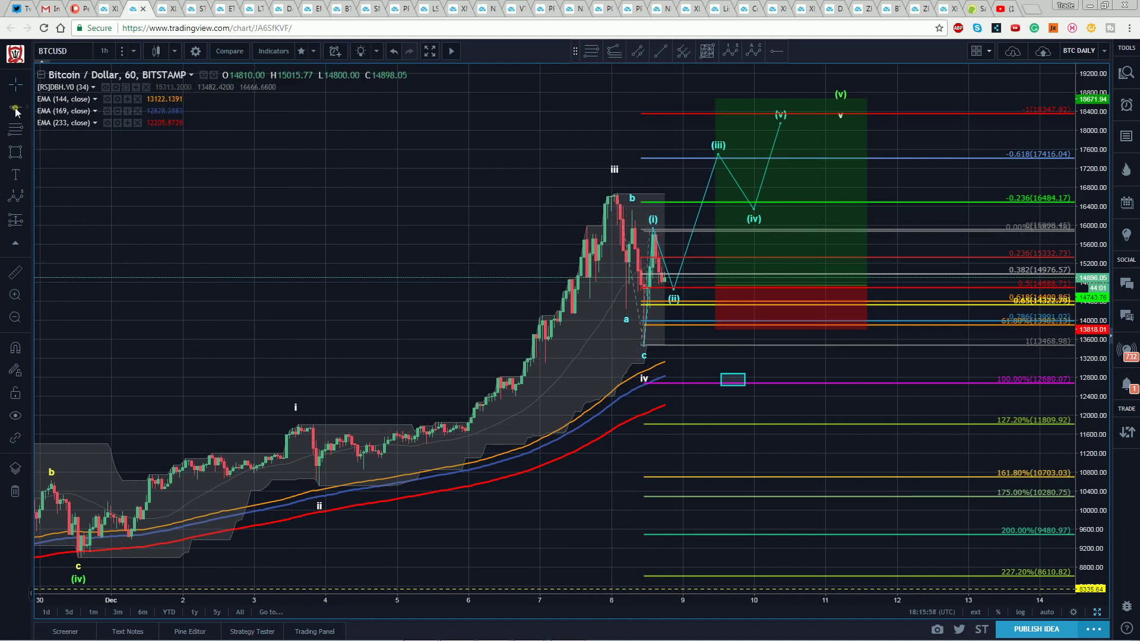
{"action": "left_click", "coordinate": [299, 410]}
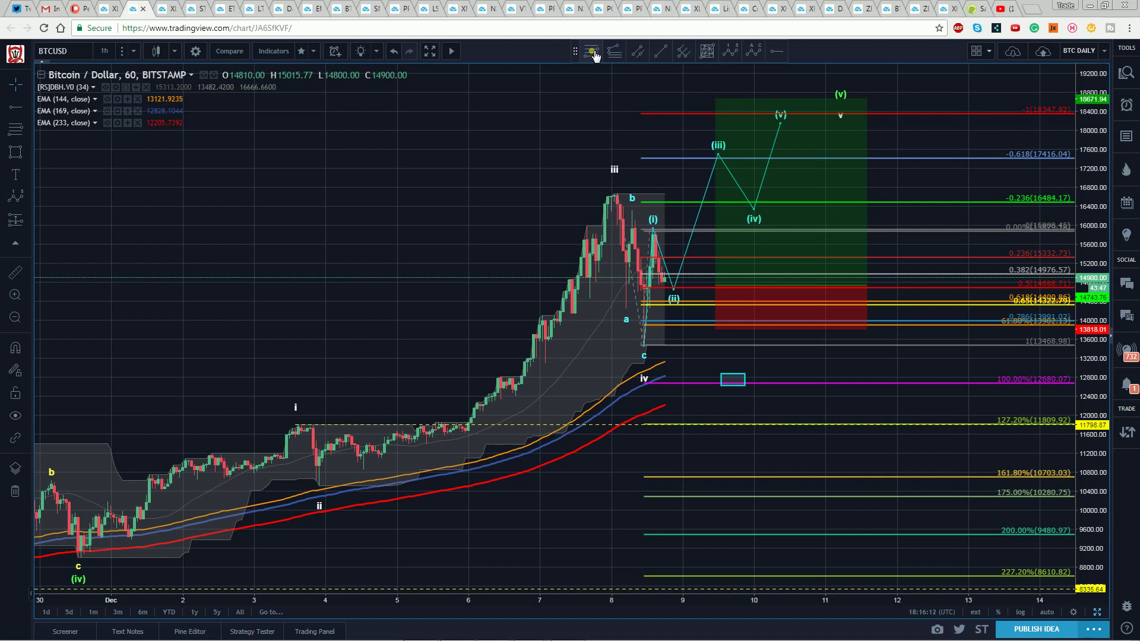
{"action": "left_click", "coordinate": [313, 485]}
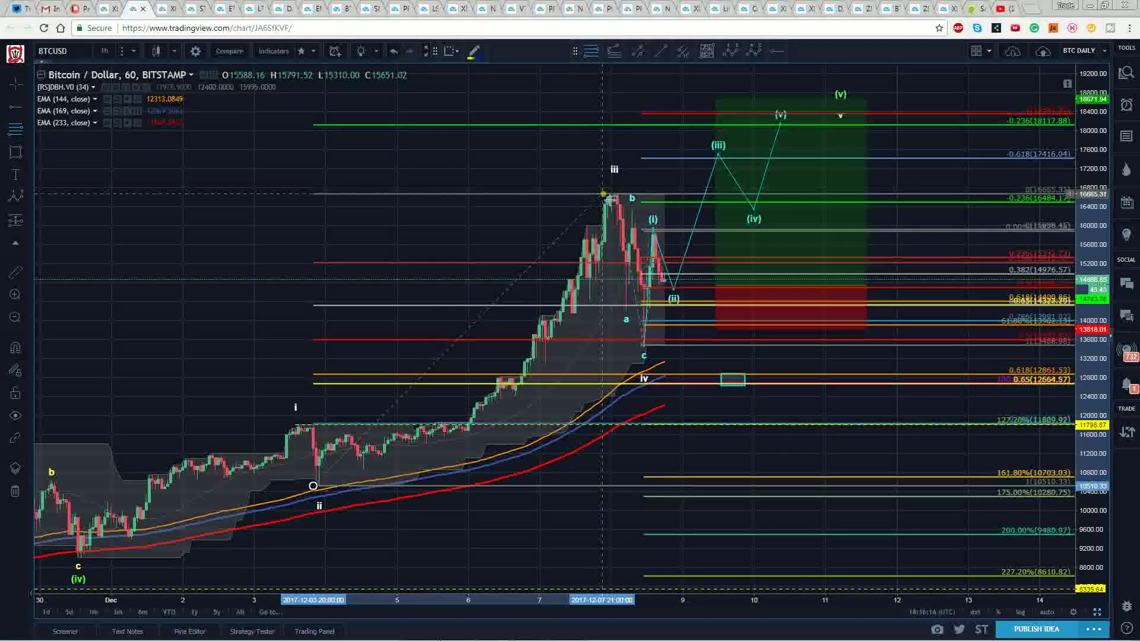
{"action": "left_click", "coordinate": [609, 199]}
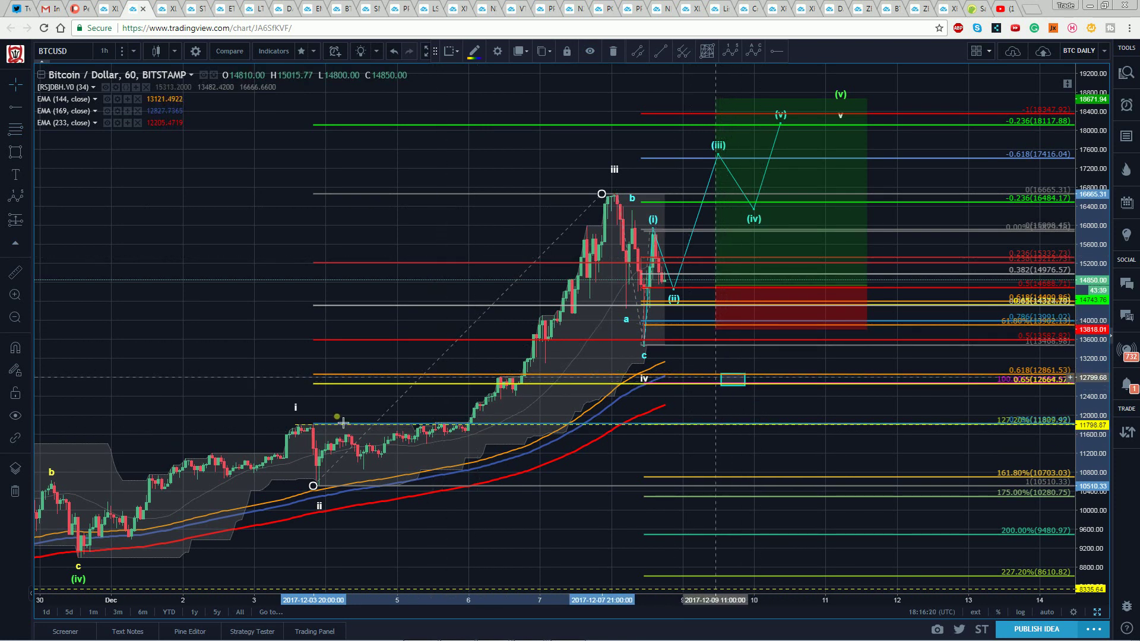
{"action": "left_click", "coordinate": [256, 339]}
{"action": "left_click_drag", "start_coordinate": [549, 602], "coordinate": [587, 595]}
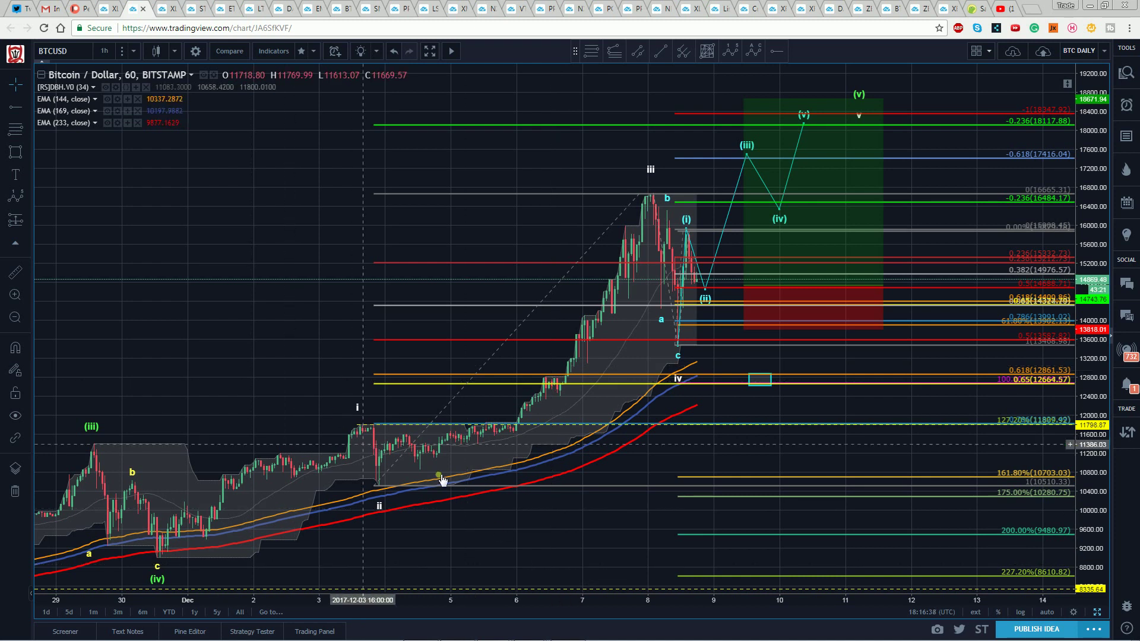
{"action": "left_click_drag", "start_coordinate": [507, 604], "coordinate": [532, 602]}
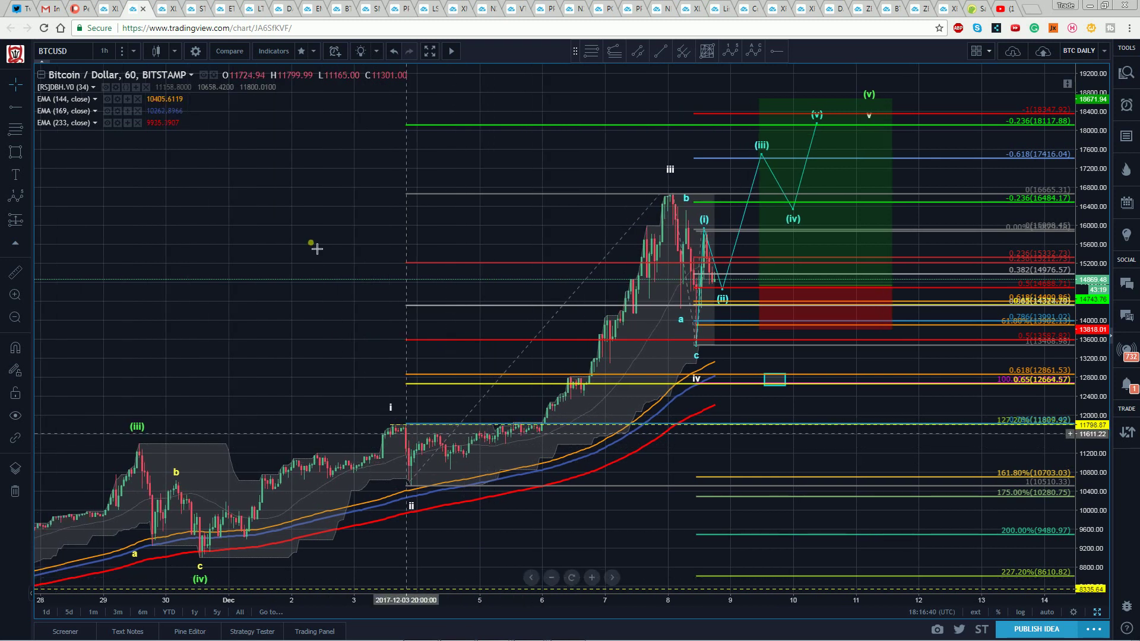
{"action": "left_click_drag", "start_coordinate": [308, 233], "coordinate": [286, 235]}
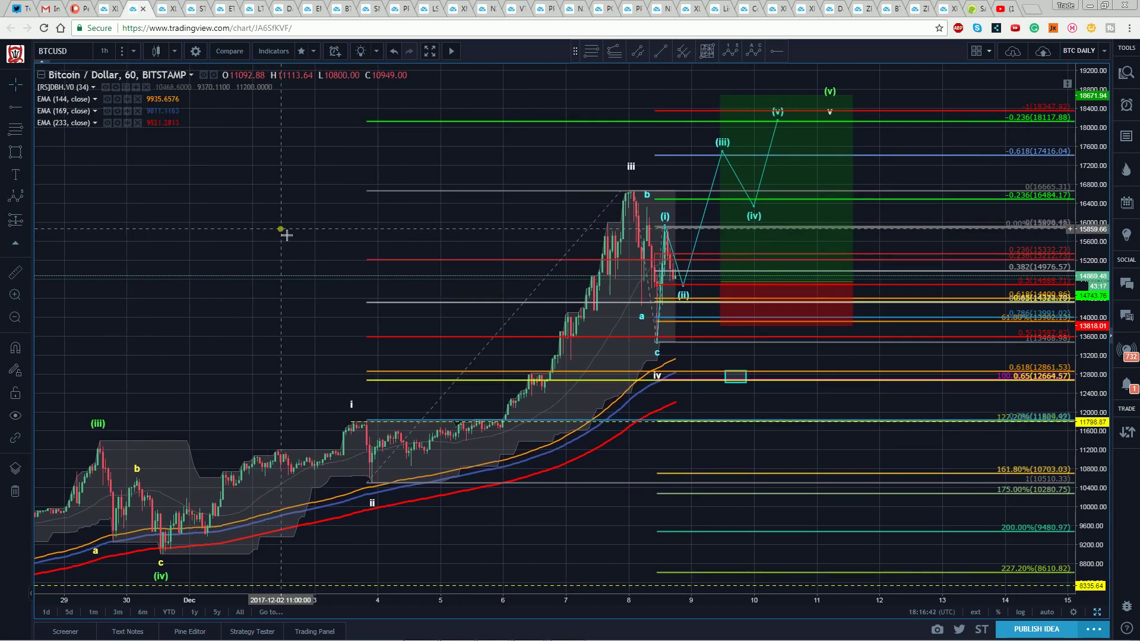